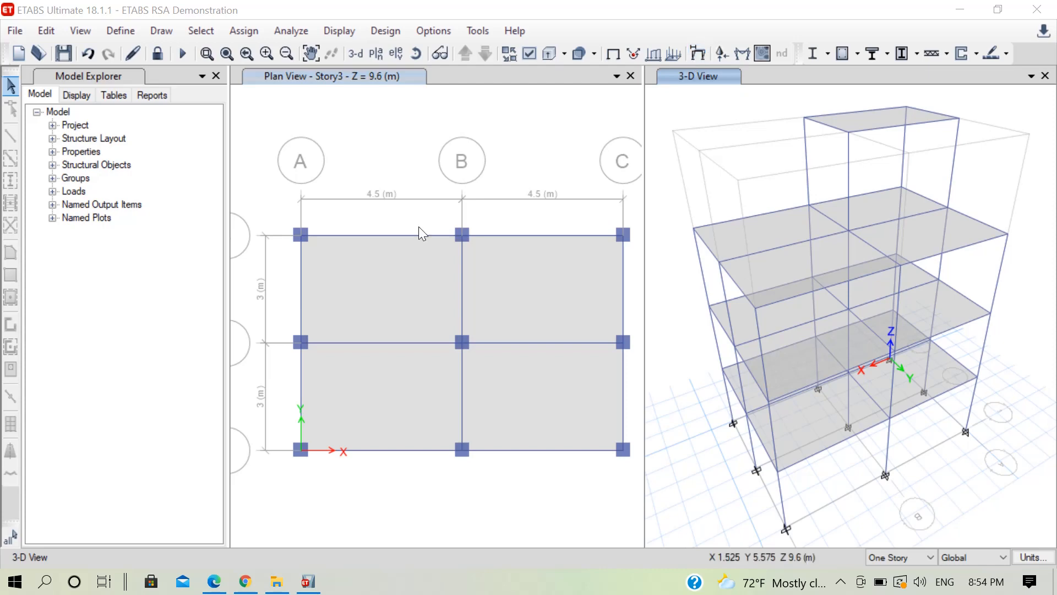
Step: Open Microsoft Whiteboard and erase the old handwritten notes and sketches from the board
{"action": "left_click", "coordinate": [46, 582]}
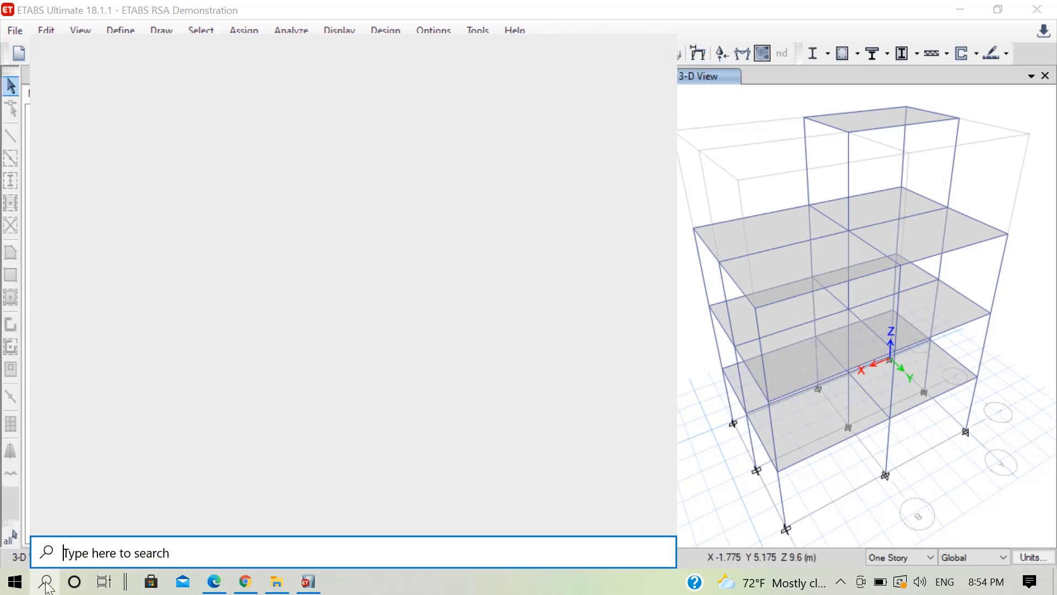
{"action": "type", "text": "white"}
{"action": "key", "text": "Return"}
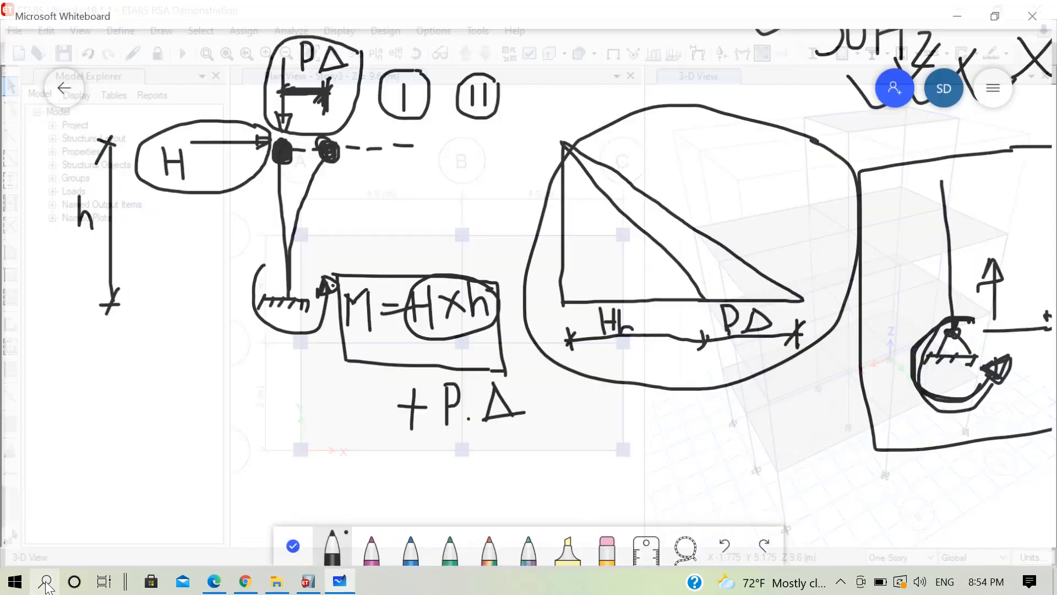
{"action": "scroll", "coordinate": [537, 291], "scroll_direction": "down", "scroll_amount": 2, "text": "ctrl"}
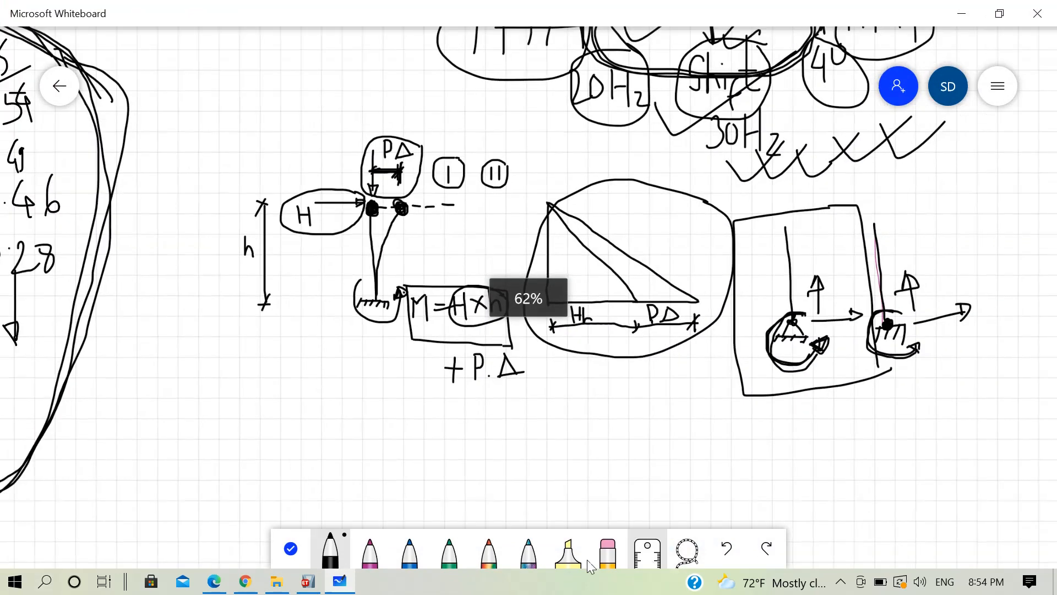
{"action": "left_click", "coordinate": [608, 555]}
{"action": "mouse_move", "coordinate": [590, 255]}
{"action": "left_mouse_down"}
{"action": "mouse_move", "coordinate": [633, 252]}
{"action": "mouse_move", "coordinate": [671, 197]}
{"action": "mouse_move", "coordinate": [521, 106]}
{"action": "mouse_move", "coordinate": [52, 106]}
{"action": "mouse_move", "coordinate": [22, 94]}
{"action": "mouse_move", "coordinate": [139, 142]}
{"action": "mouse_move", "coordinate": [689, 26]}
{"action": "mouse_move", "coordinate": [854, 65]}
{"action": "mouse_move", "coordinate": [931, 148]}
{"action": "mouse_move", "coordinate": [700, 378]}
{"action": "mouse_move", "coordinate": [925, 300]}
{"action": "mouse_move", "coordinate": [843, 382]}
{"action": "mouse_move", "coordinate": [853, 402]}
{"action": "left_mouse_up"}
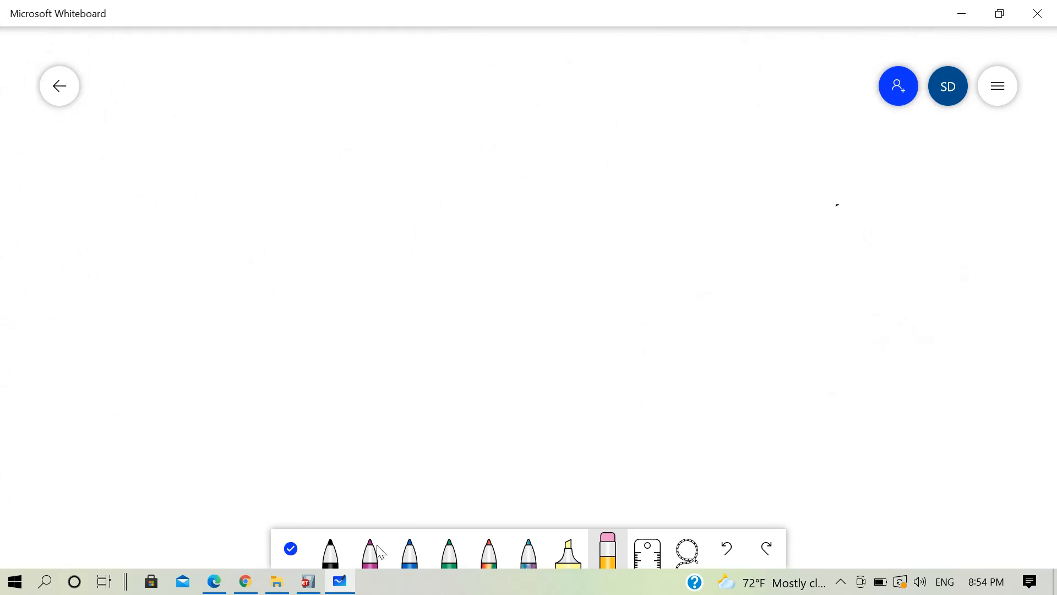
Step: View the building model in ETABS and return to Microsoft Whiteboard
{"action": "left_click", "coordinate": [309, 581]}
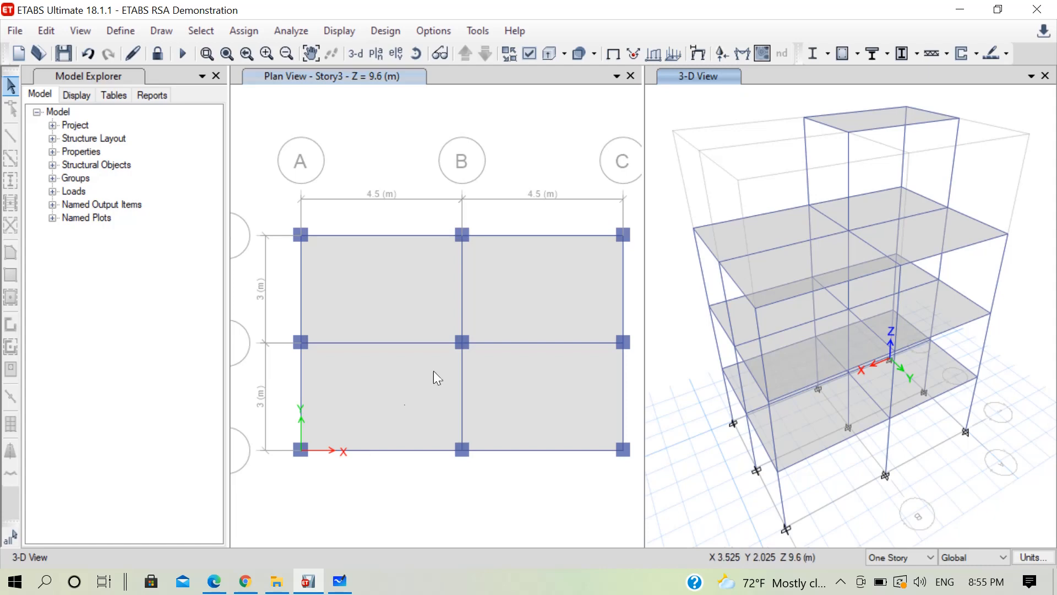
{"action": "left_click", "coordinate": [338, 584]}
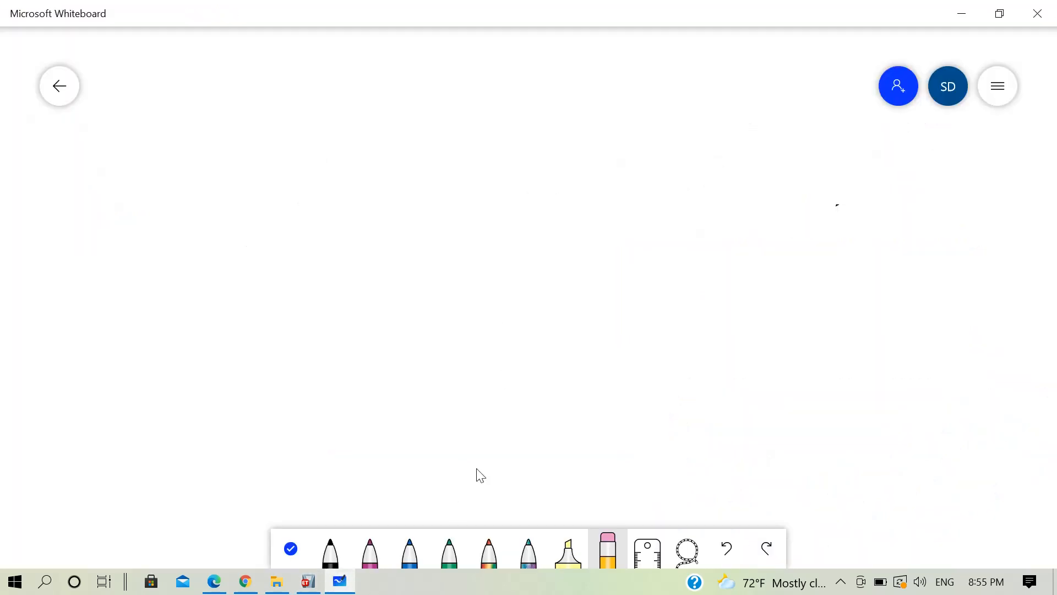
Step: Handwrite the period condition "T₀ < 0.4s" in black near the top of the empty board
{"action": "left_click", "coordinate": [330, 551]}
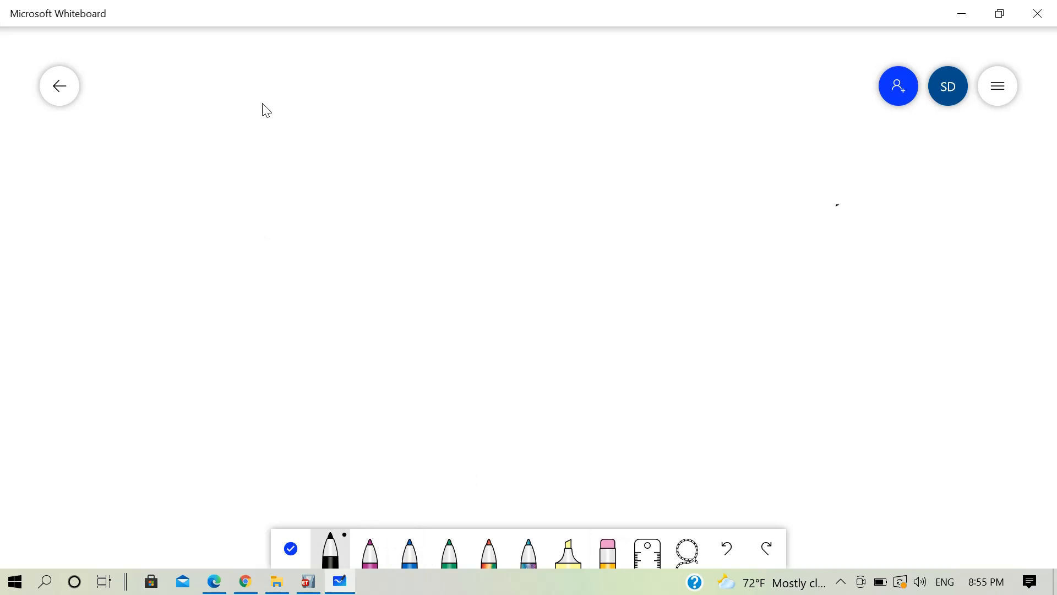
{"action": "mouse_move", "coordinate": [264, 102]}
{"action": "left_mouse_down"}
{"action": "mouse_move", "coordinate": [297, 107]}
{"action": "mouse_move", "coordinate": [283, 135]}
{"action": "mouse_move", "coordinate": [310, 148]}
{"action": "left_mouse_up"}
{"action": "left_click", "coordinate": [297, 130]}
{"action": "mouse_move", "coordinate": [363, 93]}
{"action": "left_mouse_down"}
{"action": "mouse_move", "coordinate": [345, 124]}
{"action": "mouse_move", "coordinate": [367, 131]}
{"action": "left_mouse_up"}
{"action": "mouse_move", "coordinate": [414, 99]}
{"action": "left_mouse_down"}
{"action": "mouse_move", "coordinate": [444, 121]}
{"action": "mouse_move", "coordinate": [462, 119]}
{"action": "mouse_move", "coordinate": [458, 142]}
{"action": "mouse_move", "coordinate": [474, 137]}
{"action": "left_mouse_up"}
{"action": "left_click", "coordinate": [432, 111]}
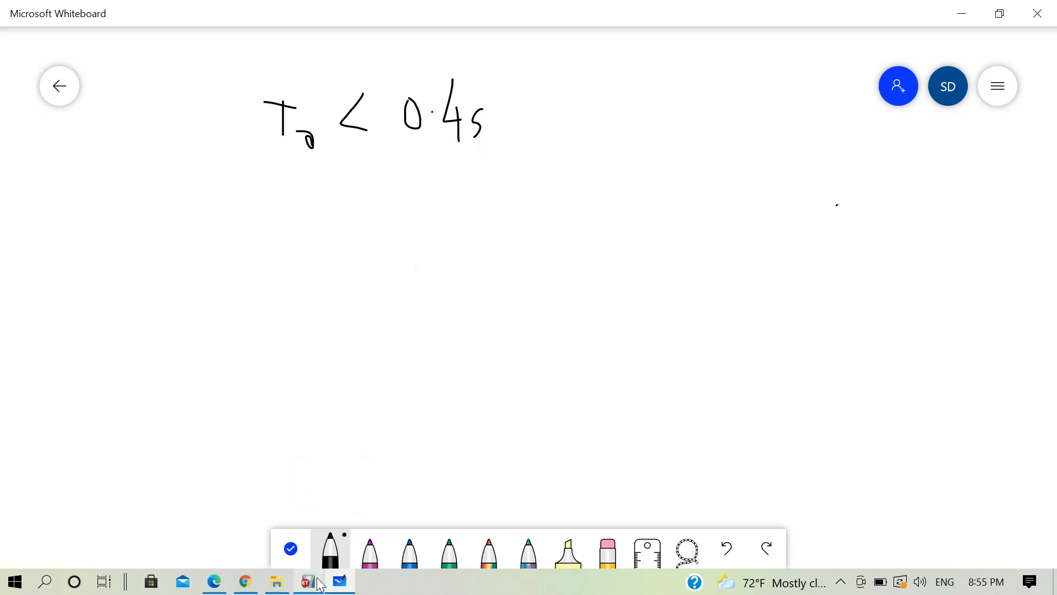
Step: Write a circled 4 followed by "– 3.2m" below the period condition, underlining 3.2m
{"action": "mouse_move", "coordinate": [318, 585]}
{"action": "mouse_move", "coordinate": [415, 149]}
{"action": "left_mouse_down"}
{"action": "mouse_move", "coordinate": [434, 185]}
{"action": "mouse_move", "coordinate": [431, 218]}
{"action": "left_mouse_up"}
{"action": "mouse_move", "coordinate": [451, 161]}
{"action": "left_mouse_down"}
{"action": "mouse_move", "coordinate": [402, 184]}
{"action": "mouse_move", "coordinate": [463, 193]}
{"action": "mouse_move", "coordinate": [445, 161]}
{"action": "left_mouse_up"}
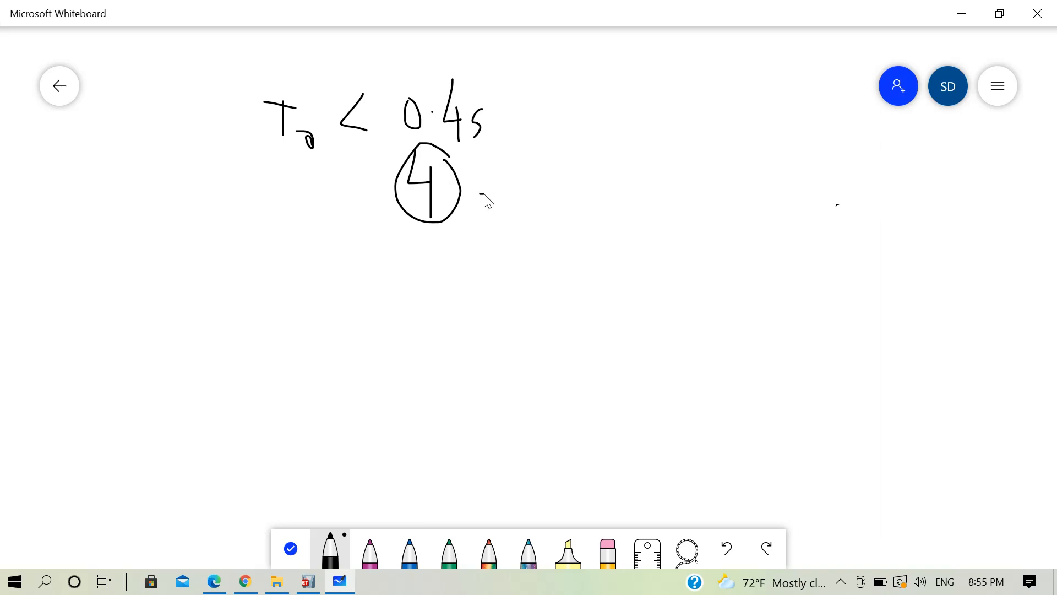
{"action": "mouse_move", "coordinate": [480, 194]}
{"action": "left_mouse_down"}
{"action": "mouse_move", "coordinate": [541, 170]}
{"action": "mouse_move", "coordinate": [530, 192]}
{"action": "left_mouse_up"}
{"action": "left_click", "coordinate": [562, 174]}
{"action": "mouse_move", "coordinate": [582, 147]}
{"action": "left_mouse_down"}
{"action": "mouse_move", "coordinate": [593, 175]}
{"action": "mouse_move", "coordinate": [609, 161]}
{"action": "mouse_move", "coordinate": [628, 172]}
{"action": "left_mouse_up"}
{"action": "left_click_drag", "start_coordinate": [539, 211], "coordinate": [629, 181]}
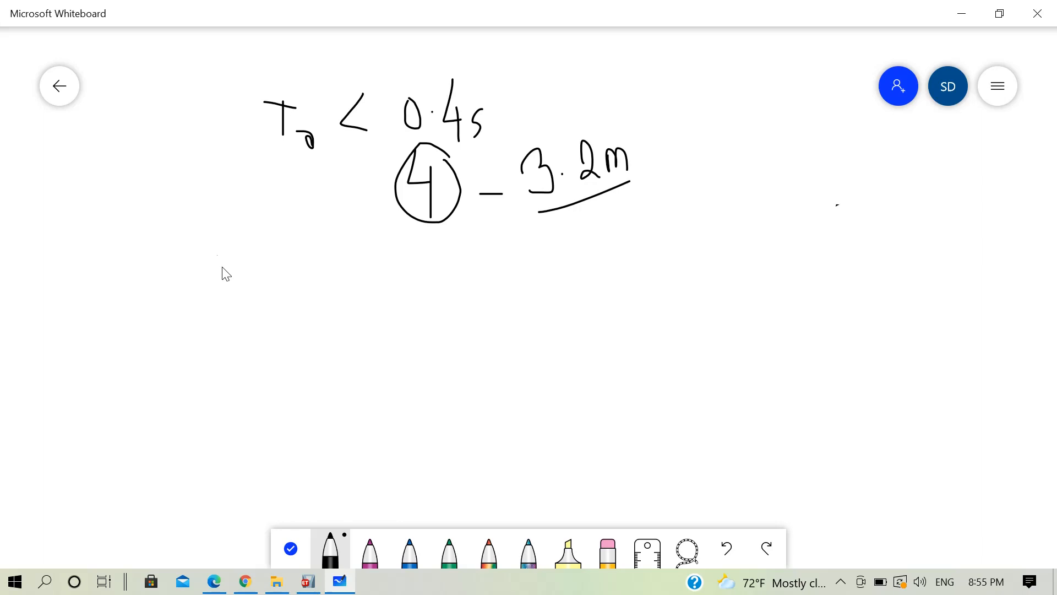
Step: Write clause number 7.6.2 below the period condition, then circle and underline it
{"action": "left_click_drag", "start_coordinate": [174, 254], "coordinate": [191, 290]}
{"action": "left_click", "coordinate": [203, 288]}
{"action": "left_click_drag", "start_coordinate": [244, 244], "coordinate": [221, 275]}
{"action": "left_click", "coordinate": [245, 284]}
{"action": "mouse_move", "coordinate": [273, 247]}
{"action": "left_mouse_down"}
{"action": "mouse_move", "coordinate": [282, 241]}
{"action": "mouse_move", "coordinate": [260, 296]}
{"action": "mouse_move", "coordinate": [296, 293]}
{"action": "left_mouse_up"}
{"action": "mouse_move", "coordinate": [185, 317]}
{"action": "left_mouse_down"}
{"action": "mouse_move", "coordinate": [270, 324]}
{"action": "mouse_move", "coordinate": [231, 215]}
{"action": "mouse_move", "coordinate": [203, 316]}
{"action": "left_mouse_up"}
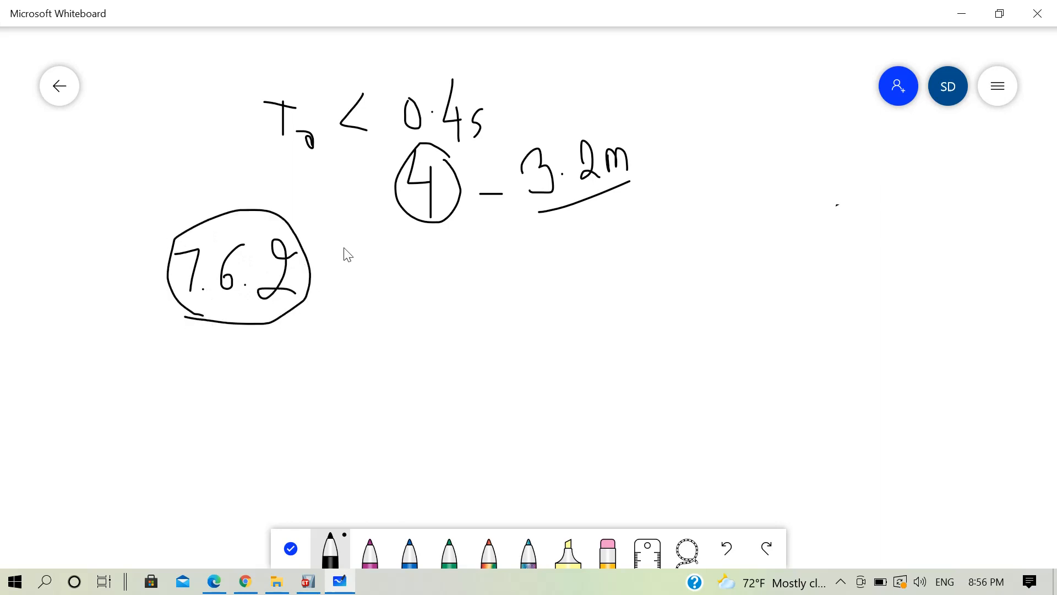
Step: Write the formula T = 0.075 × h with exponent 0.75 beside clause 7.6.2 and circle the h
{"action": "mouse_move", "coordinate": [326, 232]}
{"action": "left_mouse_down"}
{"action": "mouse_move", "coordinate": [361, 232]}
{"action": "mouse_move", "coordinate": [350, 249]}
{"action": "mouse_move", "coordinate": [399, 277]}
{"action": "mouse_move", "coordinate": [432, 254]}
{"action": "mouse_move", "coordinate": [486, 247]}
{"action": "mouse_move", "coordinate": [486, 272]}
{"action": "mouse_move", "coordinate": [512, 239]}
{"action": "mouse_move", "coordinate": [535, 261]}
{"action": "mouse_move", "coordinate": [518, 278]}
{"action": "left_mouse_up"}
{"action": "left_click", "coordinate": [449, 259]}
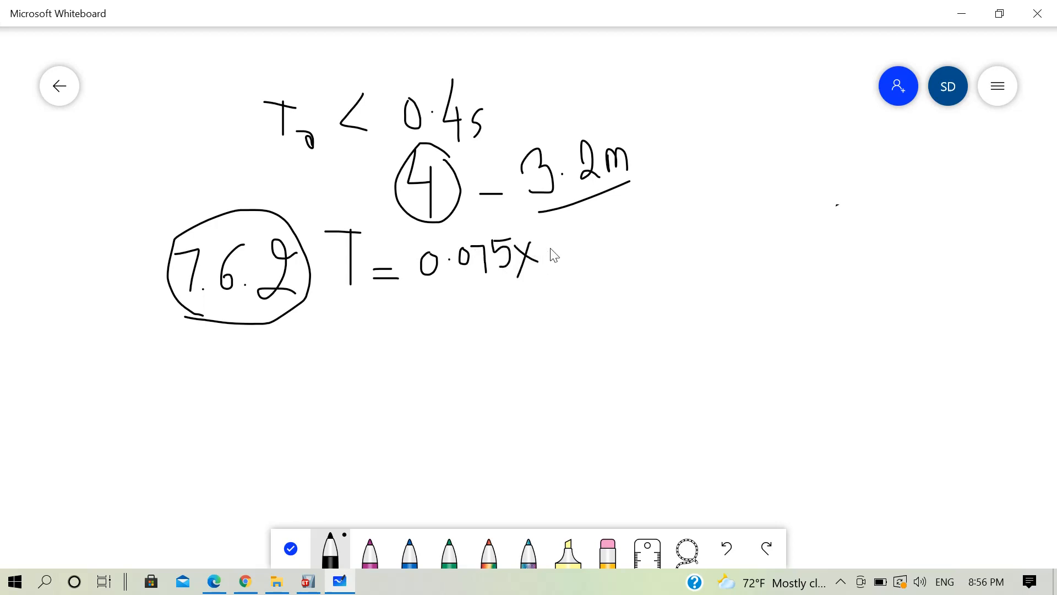
{"action": "mouse_move", "coordinate": [552, 233]}
{"action": "left_mouse_down"}
{"action": "mouse_move", "coordinate": [554, 272]}
{"action": "mouse_move", "coordinate": [573, 268]}
{"action": "left_mouse_up"}
{"action": "mouse_move", "coordinate": [588, 209]}
{"action": "left_mouse_down"}
{"action": "mouse_move", "coordinate": [584, 218]}
{"action": "mouse_move", "coordinate": [624, 231]}
{"action": "left_mouse_up"}
{"action": "left_click", "coordinate": [598, 220]}
{"action": "left_click_drag", "start_coordinate": [619, 208], "coordinate": [629, 207]}
{"action": "mouse_move", "coordinate": [579, 233]}
{"action": "left_mouse_down"}
{"action": "mouse_move", "coordinate": [533, 226]}
{"action": "mouse_move", "coordinate": [583, 263]}
{"action": "left_mouse_up"}
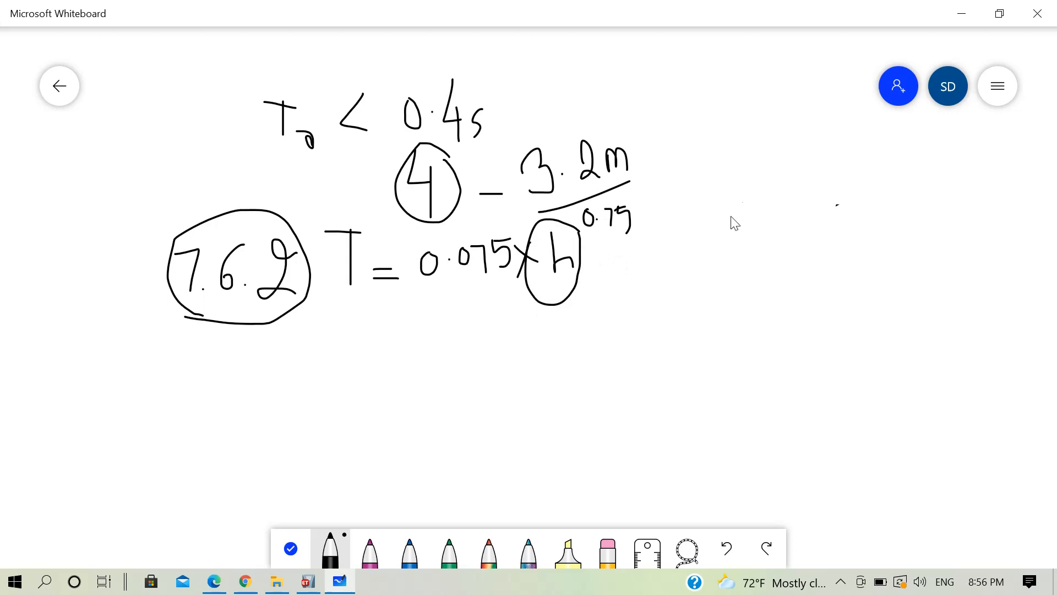
Step: Write the building height as h = 4 × 3.2 beside the period formula and circle the 3.2
{"action": "mouse_move", "coordinate": [738, 190]}
{"action": "left_mouse_down"}
{"action": "mouse_move", "coordinate": [737, 243]}
{"action": "mouse_move", "coordinate": [771, 233]}
{"action": "left_mouse_up"}
{"action": "mouse_move", "coordinate": [805, 183]}
{"action": "left_mouse_down"}
{"action": "mouse_move", "coordinate": [818, 219]}
{"action": "mouse_move", "coordinate": [850, 205]}
{"action": "mouse_move", "coordinate": [837, 210]}
{"action": "mouse_move", "coordinate": [908, 214]}
{"action": "left_mouse_up"}
{"action": "left_click", "coordinate": [871, 192]}
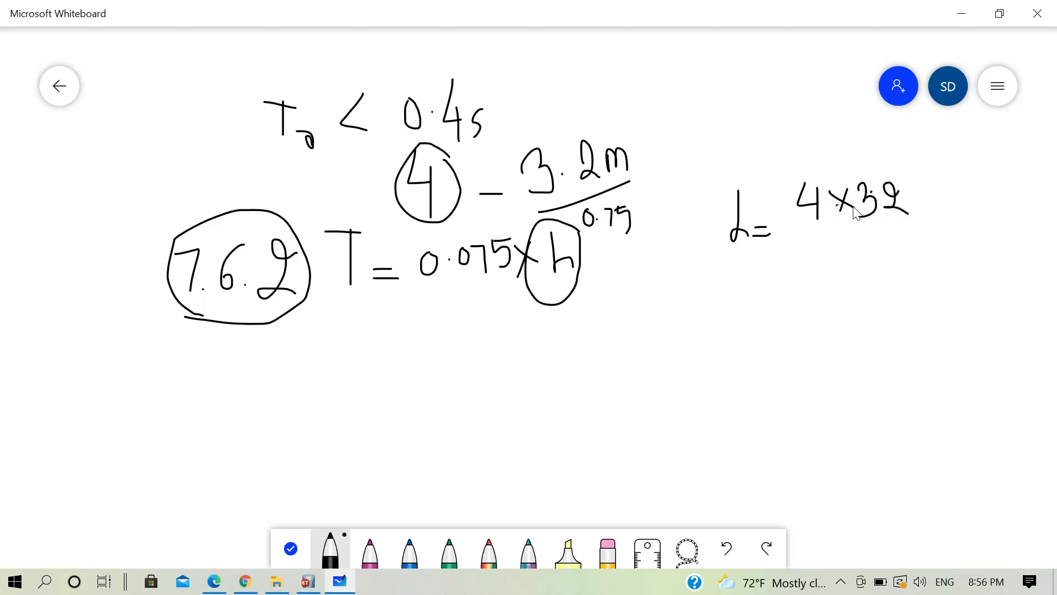
{"action": "mouse_move", "coordinate": [906, 169]}
{"action": "left_mouse_down"}
{"action": "mouse_move", "coordinate": [920, 217]}
{"action": "mouse_move", "coordinate": [903, 176]}
{"action": "left_mouse_up"}
Step: Write the height result "= 12.8 m", circle the h, and draw an arrow pointing to the period formula
{"action": "left_click_drag", "start_coordinate": [781, 283], "coordinate": [797, 291]}
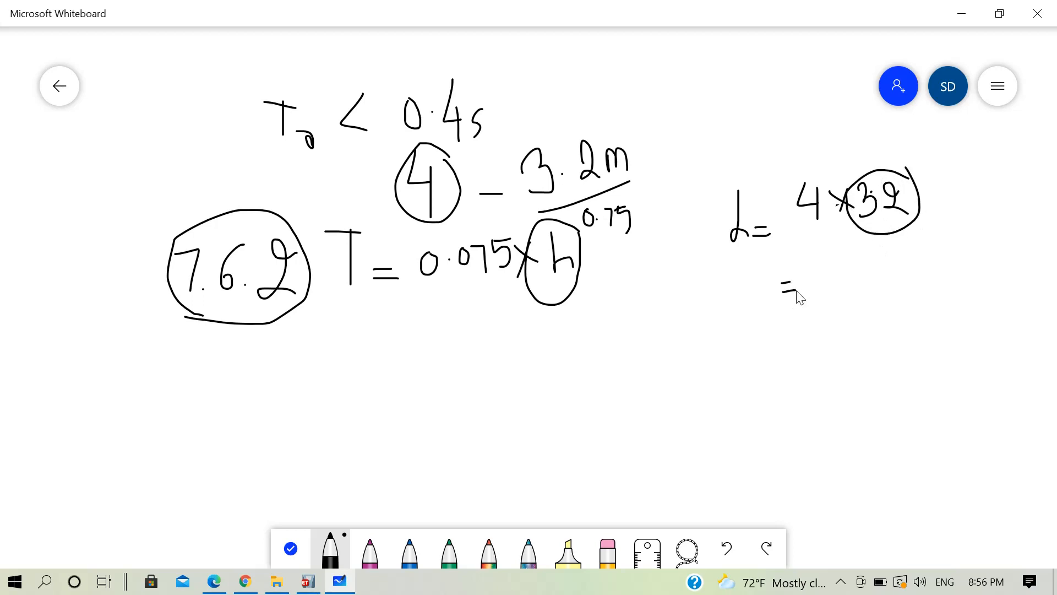
{"action": "mouse_move", "coordinate": [823, 256]}
{"action": "left_mouse_down"}
{"action": "mouse_move", "coordinate": [822, 303]}
{"action": "mouse_move", "coordinate": [859, 267]}
{"action": "mouse_move", "coordinate": [858, 303]}
{"action": "left_mouse_up"}
{"action": "left_click", "coordinate": [867, 276]}
{"action": "left_click", "coordinate": [867, 283]}
{"action": "mouse_move", "coordinate": [908, 257]}
{"action": "left_mouse_down"}
{"action": "mouse_move", "coordinate": [897, 309]}
{"action": "mouse_move", "coordinate": [906, 260]}
{"action": "mouse_move", "coordinate": [941, 286]}
{"action": "left_mouse_up"}
{"action": "mouse_move", "coordinate": [782, 177]}
{"action": "left_mouse_down"}
{"action": "mouse_move", "coordinate": [767, 264]}
{"action": "mouse_move", "coordinate": [776, 189]}
{"action": "left_mouse_up"}
{"action": "mouse_move", "coordinate": [651, 259]}
{"action": "left_mouse_down"}
{"action": "mouse_move", "coordinate": [695, 256]}
{"action": "mouse_move", "coordinate": [652, 258]}
{"action": "mouse_move", "coordinate": [669, 244]}
{"action": "left_mouse_up"}
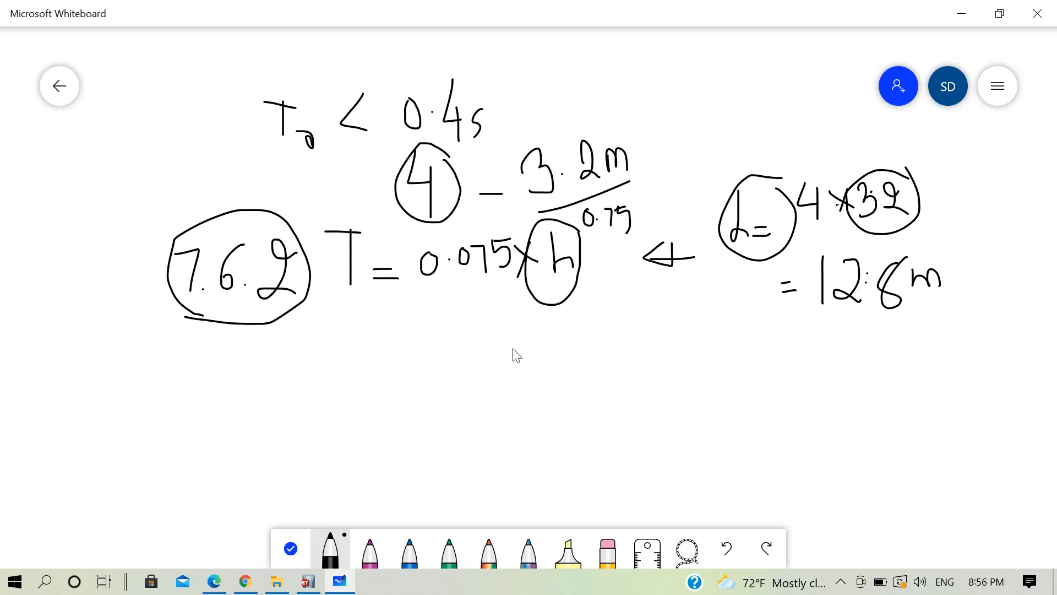
Step: Write "= 0.508s > 0.4s" under the period formula and underline the comparison
{"action": "left_click_drag", "start_coordinate": [400, 346], "coordinate": [414, 355]}
{"action": "mouse_move", "coordinate": [456, 312]}
{"action": "left_mouse_down"}
{"action": "mouse_move", "coordinate": [444, 330]}
{"action": "mouse_move", "coordinate": [457, 311]}
{"action": "mouse_move", "coordinate": [507, 317]}
{"action": "mouse_move", "coordinate": [480, 346]}
{"action": "mouse_move", "coordinate": [513, 346]}
{"action": "mouse_move", "coordinate": [512, 323]}
{"action": "left_mouse_up"}
{"action": "left_click", "coordinate": [474, 337]}
{"action": "mouse_move", "coordinate": [544, 323]}
{"action": "left_mouse_down"}
{"action": "mouse_move", "coordinate": [535, 330]}
{"action": "mouse_move", "coordinate": [545, 346]}
{"action": "mouse_move", "coordinate": [544, 325]}
{"action": "mouse_move", "coordinate": [553, 347]}
{"action": "mouse_move", "coordinate": [608, 349]}
{"action": "left_mouse_up"}
{"action": "mouse_move", "coordinate": [663, 322]}
{"action": "left_mouse_down"}
{"action": "mouse_move", "coordinate": [647, 342]}
{"action": "mouse_move", "coordinate": [663, 326]}
{"action": "mouse_move", "coordinate": [717, 336]}
{"action": "mouse_move", "coordinate": [713, 361]}
{"action": "left_mouse_up"}
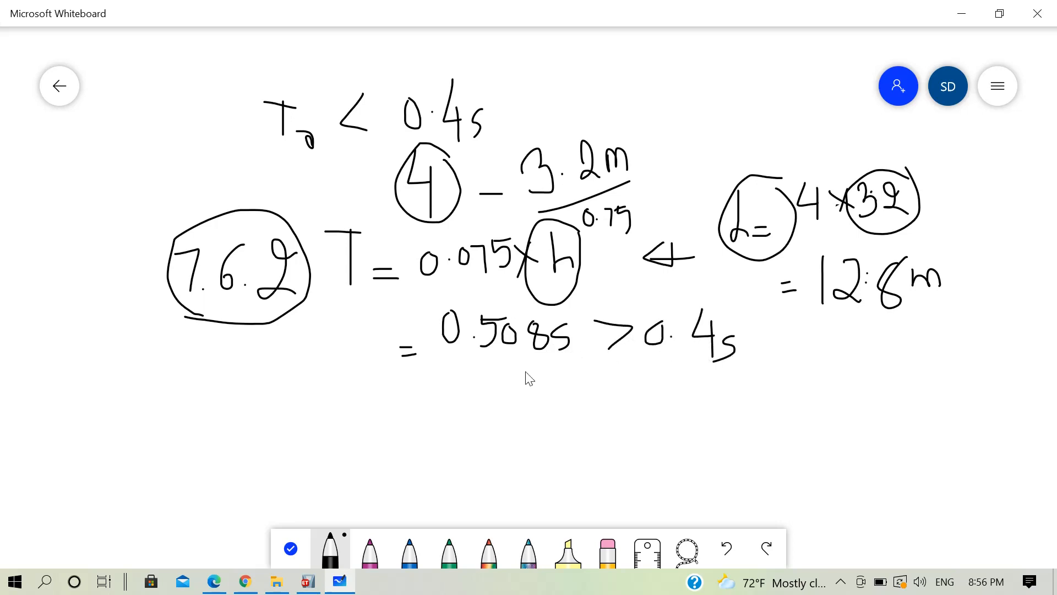
{"action": "left_click_drag", "start_coordinate": [469, 370], "coordinate": [745, 363]}
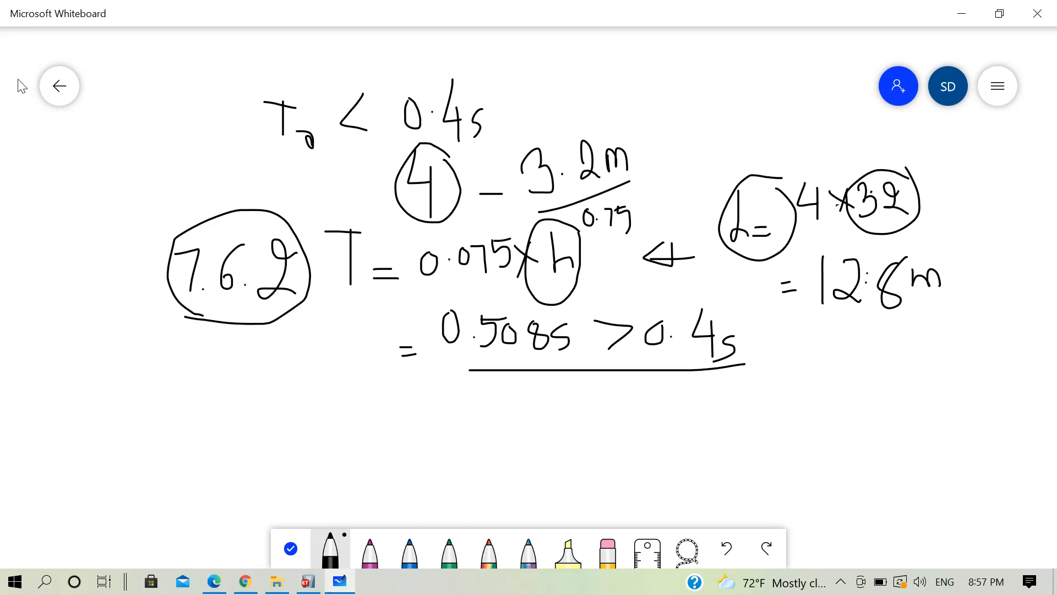
Step: Write circled clause number 6.4.3 beside the T₀ condition and circle the 0.508s period
{"action": "mouse_move", "coordinate": [135, 105]}
{"action": "left_mouse_down"}
{"action": "mouse_move", "coordinate": [128, 134]}
{"action": "mouse_move", "coordinate": [126, 123]}
{"action": "mouse_move", "coordinate": [166, 134]}
{"action": "mouse_move", "coordinate": [163, 145]}
{"action": "mouse_move", "coordinate": [184, 136]}
{"action": "mouse_move", "coordinate": [165, 149]}
{"action": "mouse_move", "coordinate": [172, 165]}
{"action": "mouse_move", "coordinate": [140, 84]}
{"action": "mouse_move", "coordinate": [113, 148]}
{"action": "left_mouse_up"}
{"action": "left_click", "coordinate": [135, 122]}
{"action": "left_click", "coordinate": [168, 130]}
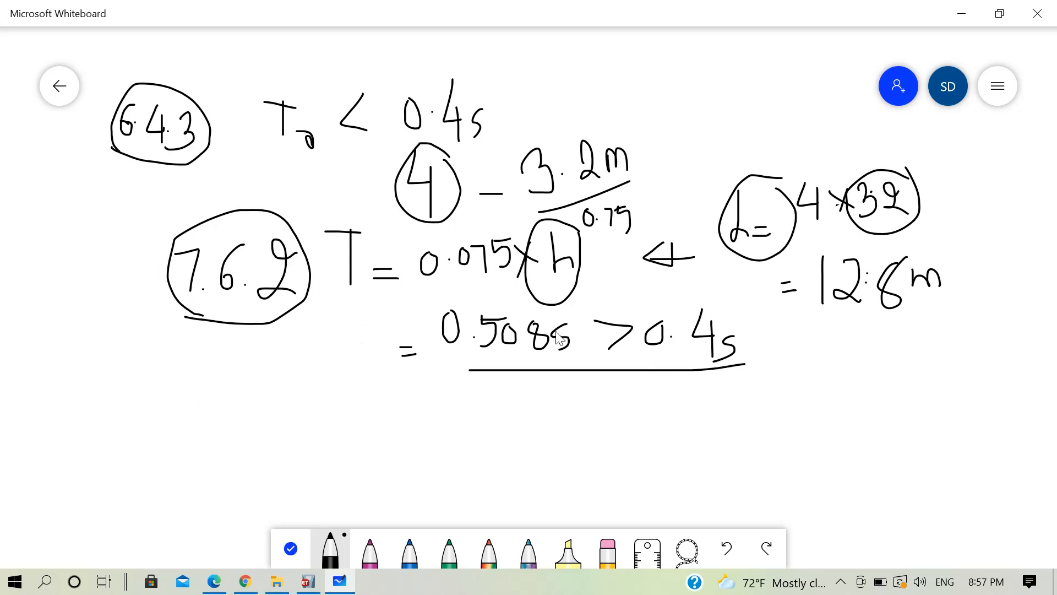
{"action": "mouse_move", "coordinate": [593, 310]}
{"action": "left_mouse_down"}
{"action": "mouse_move", "coordinate": [477, 303]}
{"action": "mouse_move", "coordinate": [496, 377]}
{"action": "mouse_move", "coordinate": [584, 316]}
{"action": "left_mouse_up"}
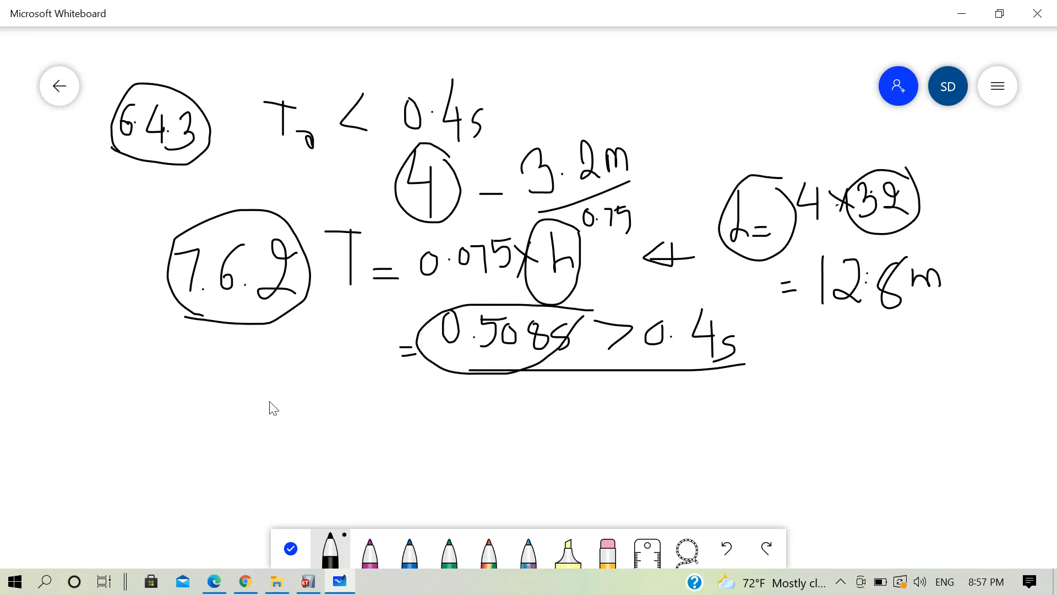
Step: Write circled clause number 7.7.1 below the calculation, with an arrow to "Sei. II", underlining the II
{"action": "mouse_move", "coordinate": [216, 408]}
{"action": "left_mouse_down"}
{"action": "mouse_move", "coordinate": [234, 410]}
{"action": "mouse_move", "coordinate": [226, 435]}
{"action": "mouse_move", "coordinate": [267, 408]}
{"action": "mouse_move", "coordinate": [259, 435]}
{"action": "mouse_move", "coordinate": [282, 440]}
{"action": "mouse_move", "coordinate": [207, 432]}
{"action": "mouse_move", "coordinate": [309, 427]}
{"action": "mouse_move", "coordinate": [304, 409]}
{"action": "left_mouse_up"}
{"action": "left_click", "coordinate": [237, 433]}
{"action": "left_click", "coordinate": [268, 433]}
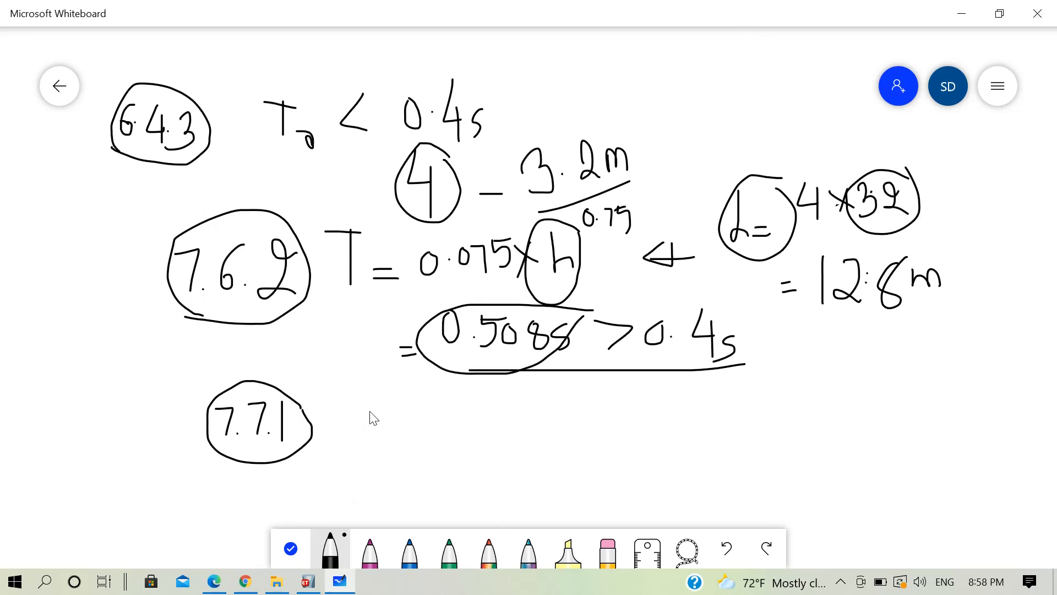
{"action": "left_click_drag", "start_coordinate": [323, 428], "coordinate": [355, 425]}
{"action": "mouse_move", "coordinate": [409, 397]}
{"action": "left_mouse_down"}
{"action": "mouse_move", "coordinate": [387, 432]}
{"action": "mouse_move", "coordinate": [426, 419]}
{"action": "mouse_move", "coordinate": [438, 433]}
{"action": "mouse_move", "coordinate": [482, 431]}
{"action": "mouse_move", "coordinate": [491, 407]}
{"action": "left_mouse_up"}
{"action": "left_click", "coordinate": [432, 401]}
{"action": "left_click", "coordinate": [448, 425]}
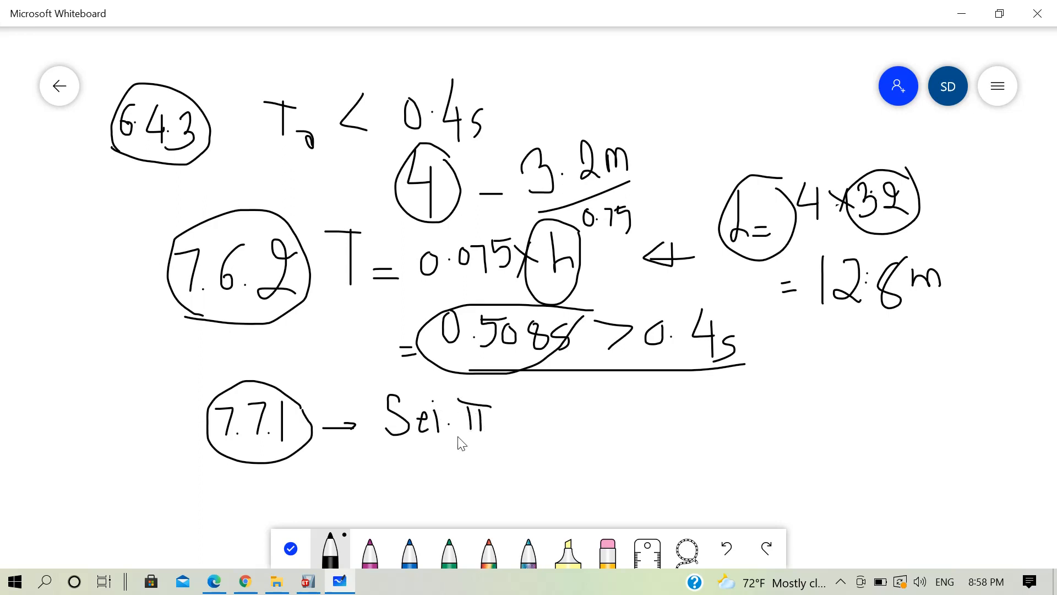
{"action": "left_click_drag", "start_coordinate": [457, 436], "coordinate": [496, 436]}
Step: Write 15m under "Sei. II" with a tick, circle the 12.8 m height, and circle and cross "Sei. II"
{"action": "mouse_move", "coordinate": [409, 450]}
{"action": "left_mouse_down"}
{"action": "mouse_move", "coordinate": [409, 480]}
{"action": "mouse_move", "coordinate": [443, 455]}
{"action": "mouse_move", "coordinate": [422, 466]}
{"action": "mouse_move", "coordinate": [438, 473]}
{"action": "mouse_move", "coordinate": [418, 482]}
{"action": "mouse_move", "coordinate": [464, 485]}
{"action": "left_mouse_up"}
{"action": "left_click", "coordinate": [443, 469]}
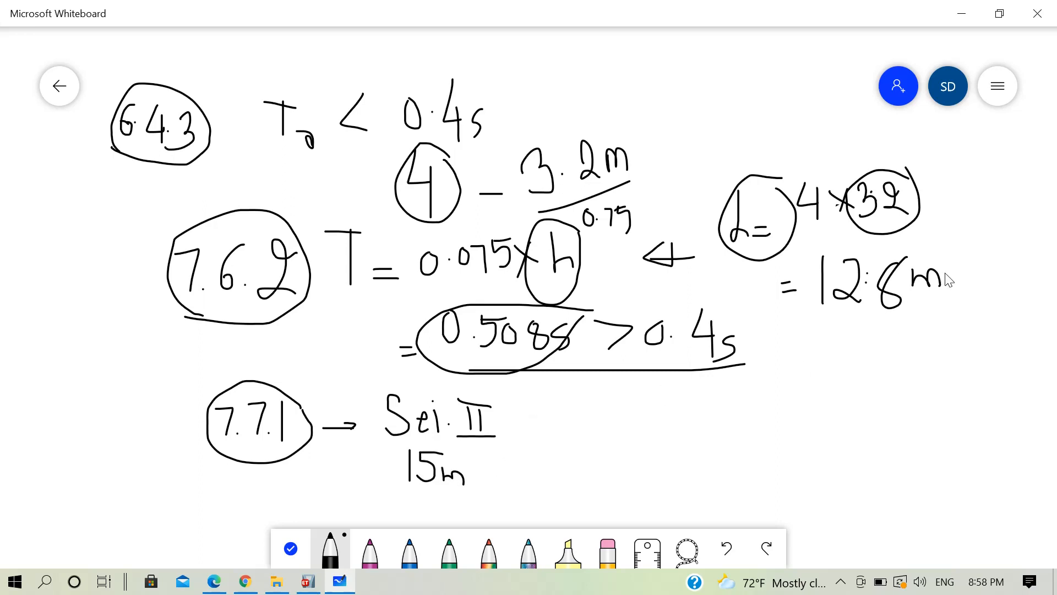
{"action": "mouse_move", "coordinate": [934, 256]}
{"action": "left_mouse_down"}
{"action": "mouse_move", "coordinate": [803, 292]}
{"action": "mouse_move", "coordinate": [904, 309]}
{"action": "mouse_move", "coordinate": [929, 266]}
{"action": "left_mouse_up"}
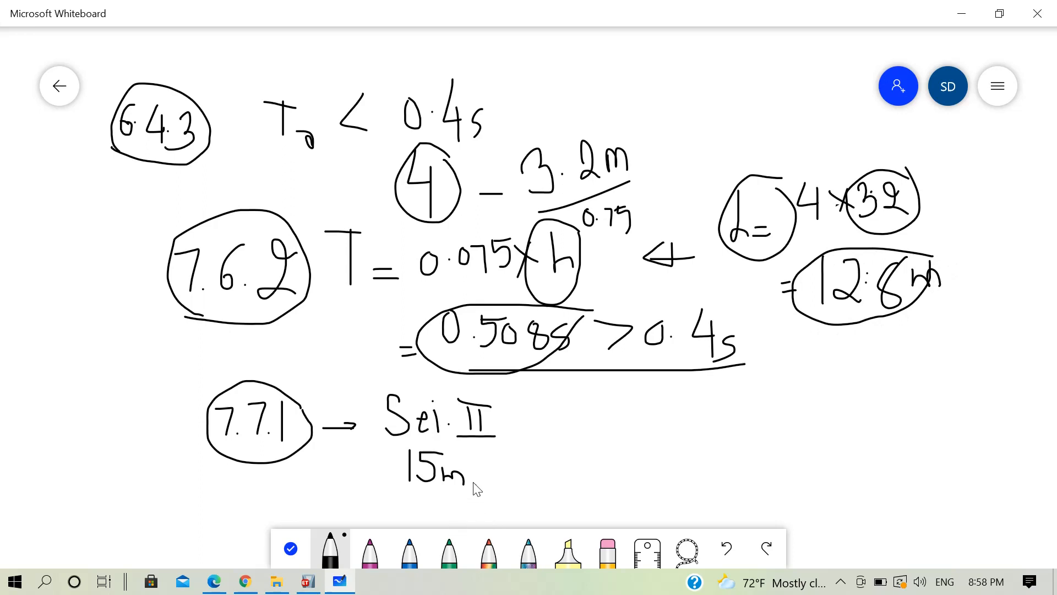
{"action": "left_click_drag", "start_coordinate": [474, 483], "coordinate": [535, 442]}
{"action": "mouse_move", "coordinate": [528, 409]}
{"action": "left_mouse_down"}
{"action": "mouse_move", "coordinate": [444, 379]}
{"action": "mouse_move", "coordinate": [375, 394]}
{"action": "mouse_move", "coordinate": [385, 449]}
{"action": "mouse_move", "coordinate": [467, 466]}
{"action": "mouse_move", "coordinate": [523, 441]}
{"action": "mouse_move", "coordinate": [522, 404]}
{"action": "mouse_move", "coordinate": [526, 424]}
{"action": "mouse_move", "coordinate": [552, 414]}
{"action": "mouse_move", "coordinate": [533, 422]}
{"action": "left_mouse_up"}
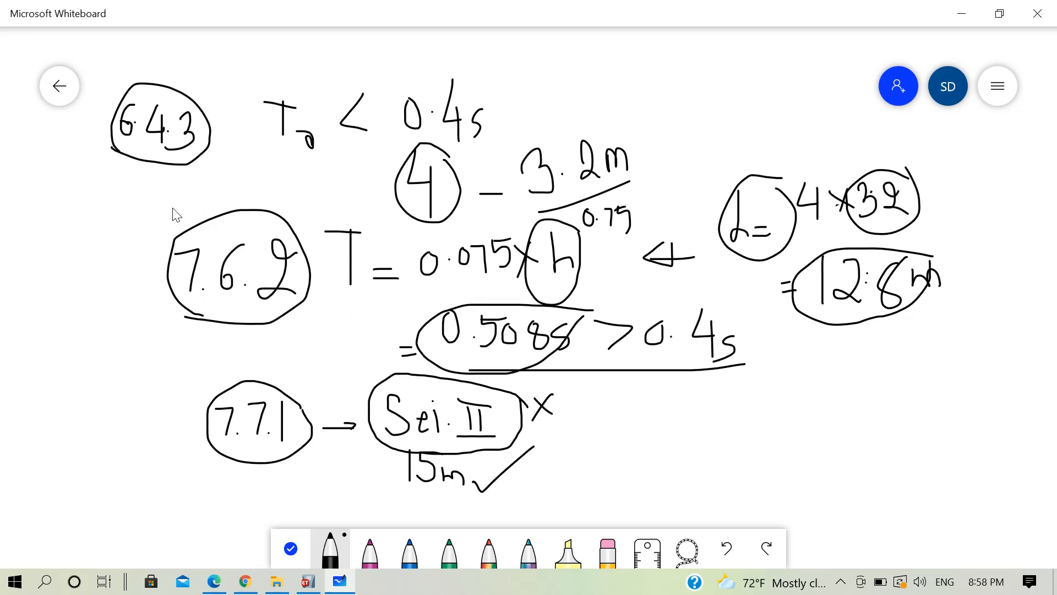
Step: Bracket clauses 7.6.2 and 7.7.1 together and add ticks at 6.4.3, 7.7.1 and the 15m limit
{"action": "mouse_move", "coordinate": [173, 208]}
{"action": "left_mouse_down"}
{"action": "mouse_move", "coordinate": [150, 322]}
{"action": "mouse_move", "coordinate": [163, 438]}
{"action": "mouse_move", "coordinate": [190, 439]}
{"action": "left_mouse_up"}
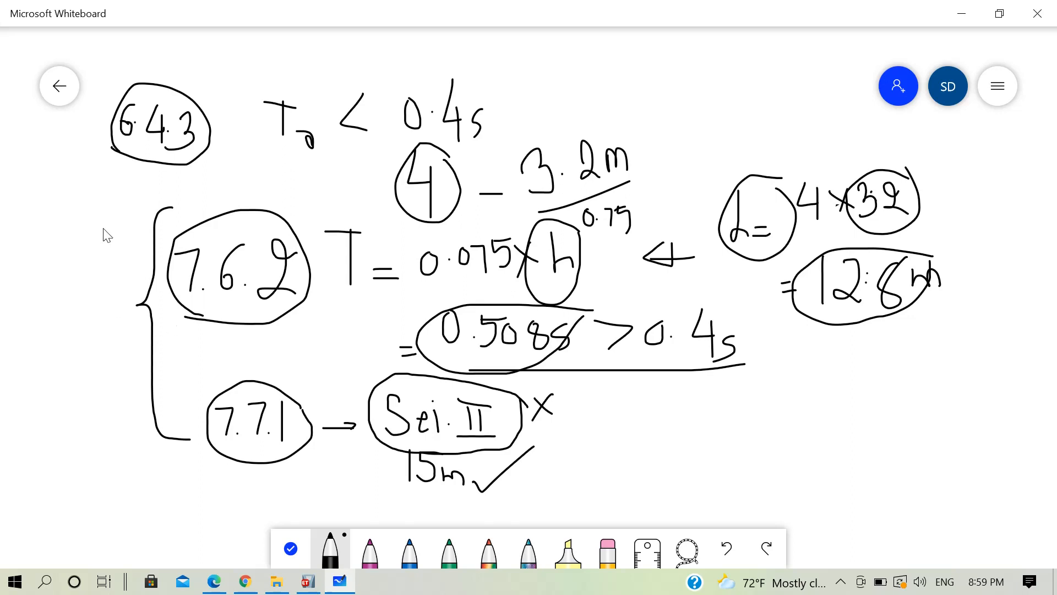
{"action": "left_click_drag", "start_coordinate": [41, 145], "coordinate": [189, 26]}
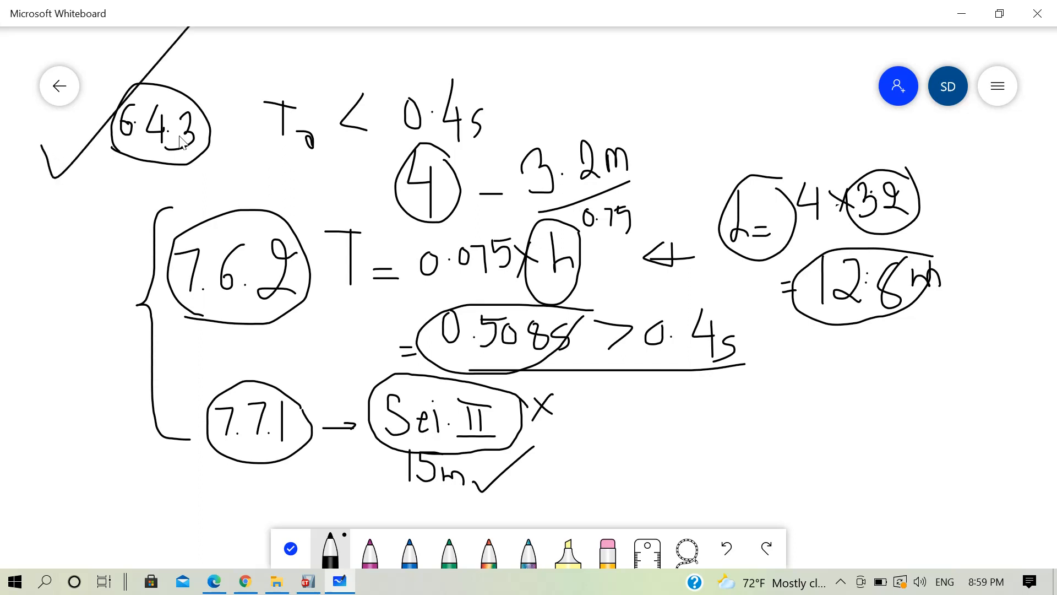
{"action": "mouse_move", "coordinate": [155, 452]}
{"action": "left_mouse_down"}
{"action": "mouse_move", "coordinate": [175, 485]}
{"action": "mouse_move", "coordinate": [317, 361]}
{"action": "left_mouse_up"}
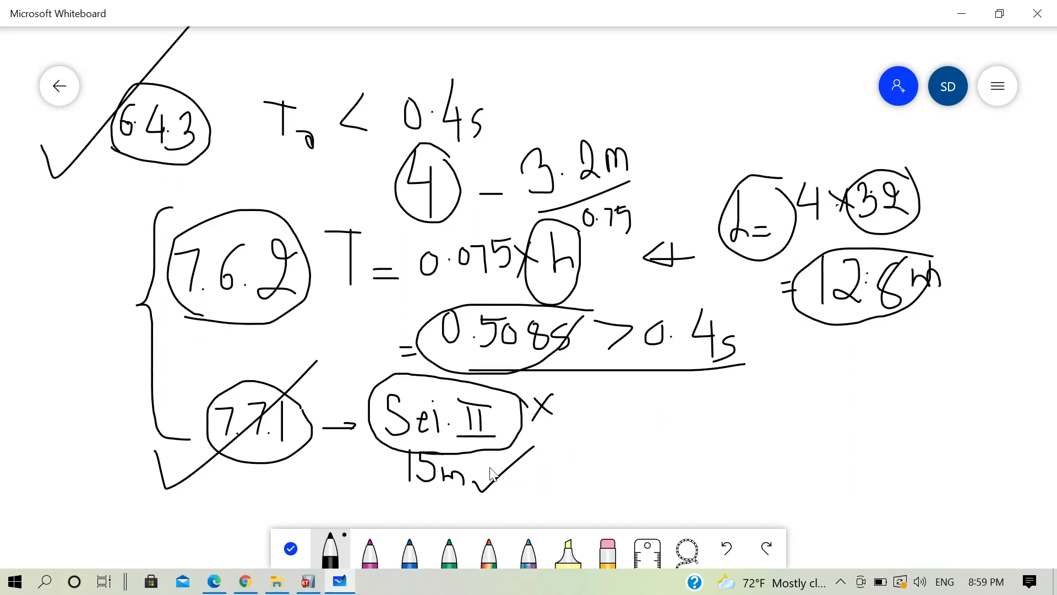
{"action": "left_click_drag", "start_coordinate": [492, 472], "coordinate": [575, 447]}
{"action": "left_click_drag", "start_coordinate": [537, 476], "coordinate": [616, 427]}
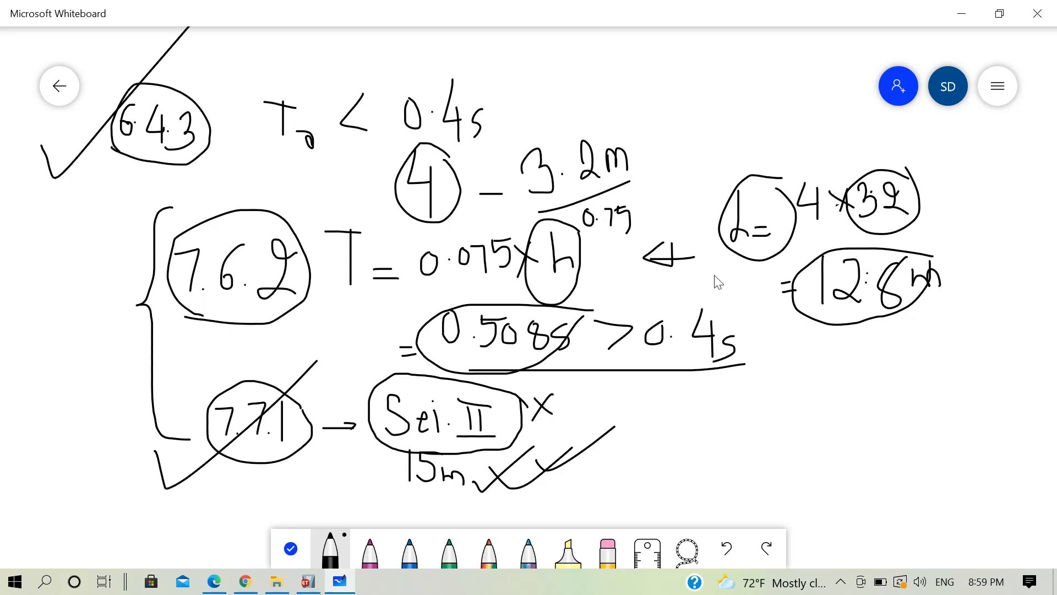
Step: Return to the ETABS model and unlock it, accepting deletion of the analysis results
{"action": "left_click", "coordinate": [948, 9]}
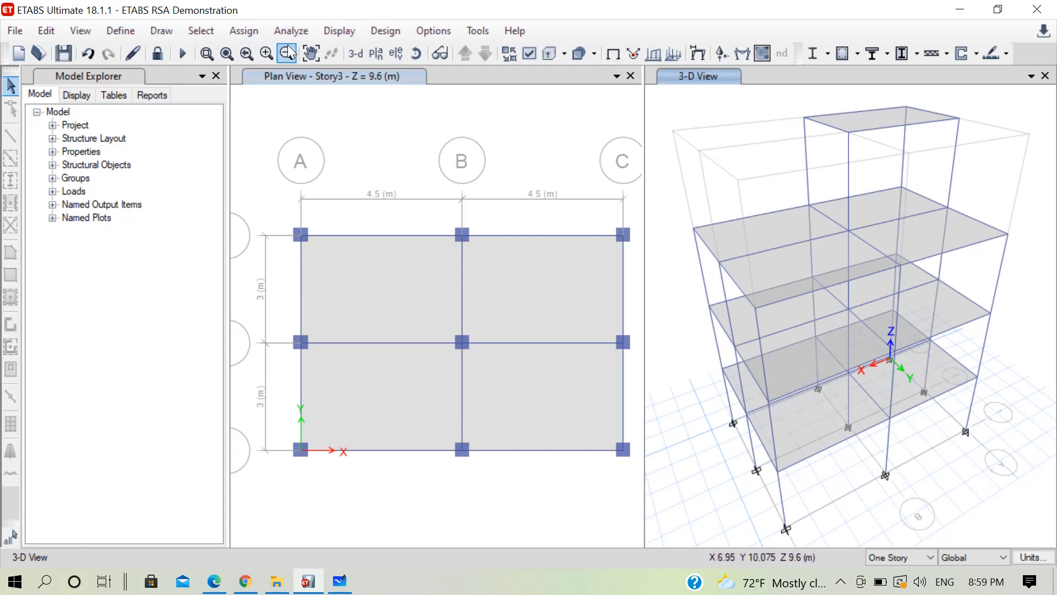
{"action": "left_click", "coordinate": [157, 54]}
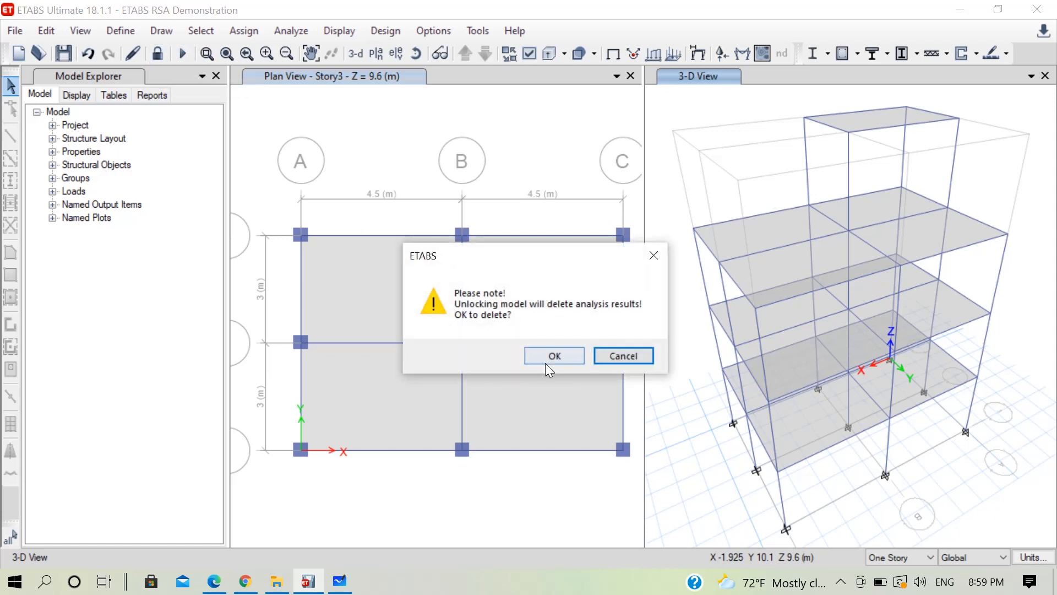
{"action": "left_click", "coordinate": [554, 356]}
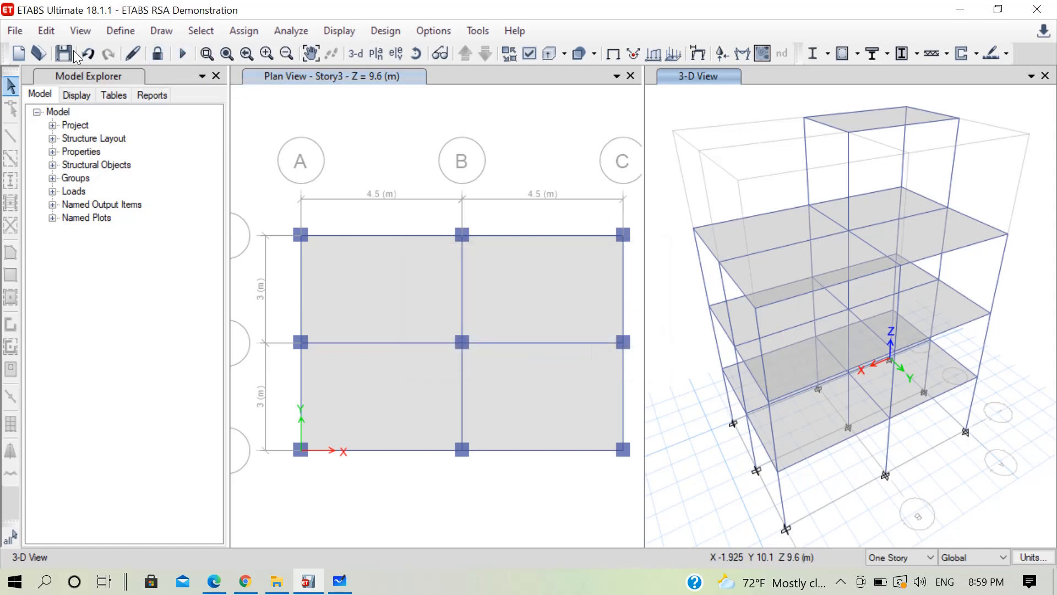
Step: Review the existing mass source's definition, including its load pattern multipliers and mass options, without changing it
{"action": "left_click", "coordinate": [120, 31]}
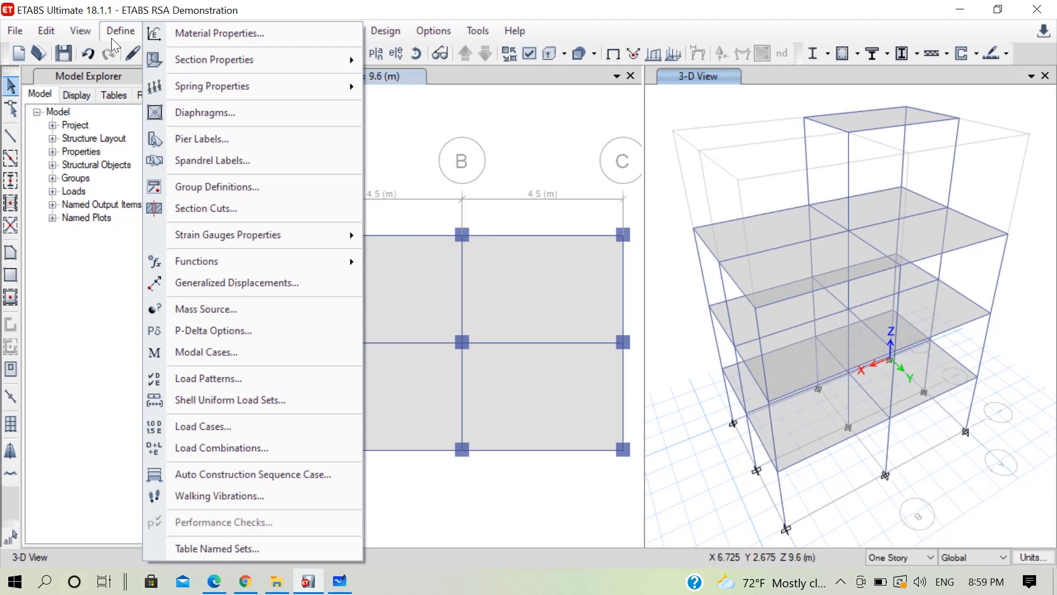
{"action": "left_click", "coordinate": [240, 311]}
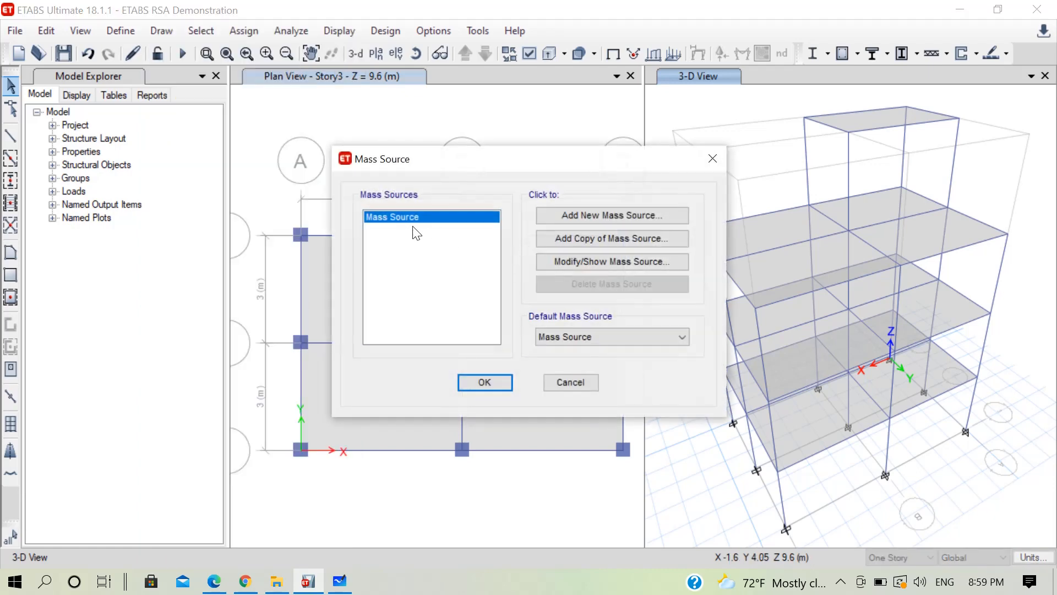
{"action": "left_click", "coordinate": [596, 262]}
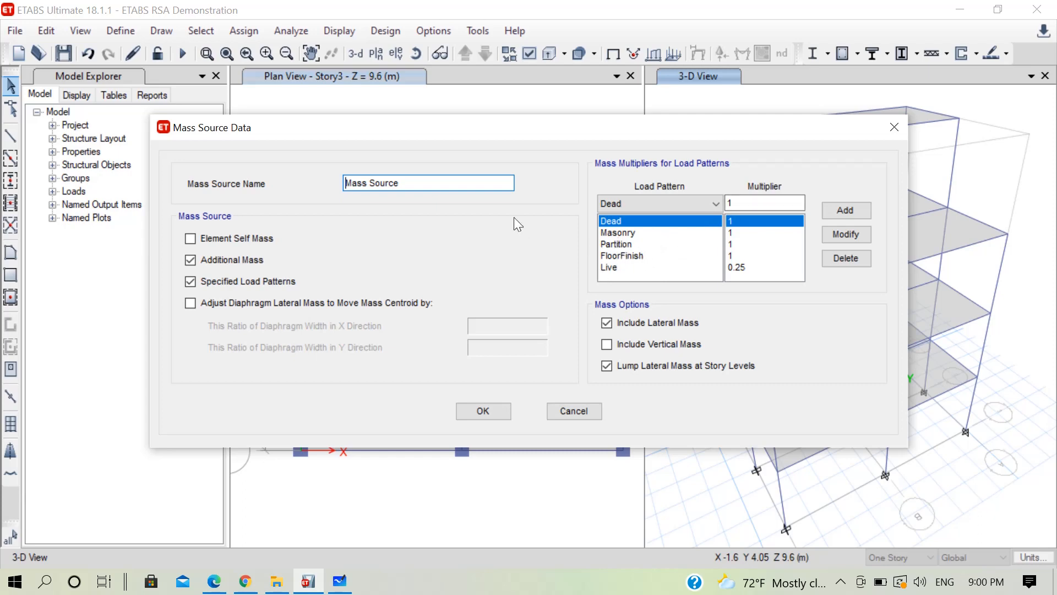
{"action": "left_click", "coordinate": [576, 410]}
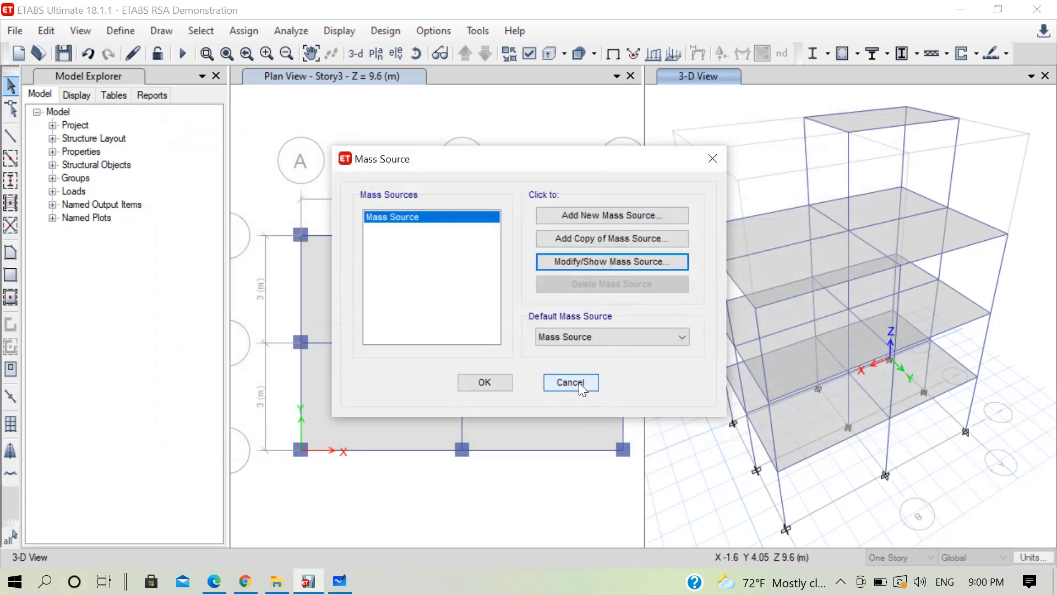
{"action": "left_click", "coordinate": [578, 382]}
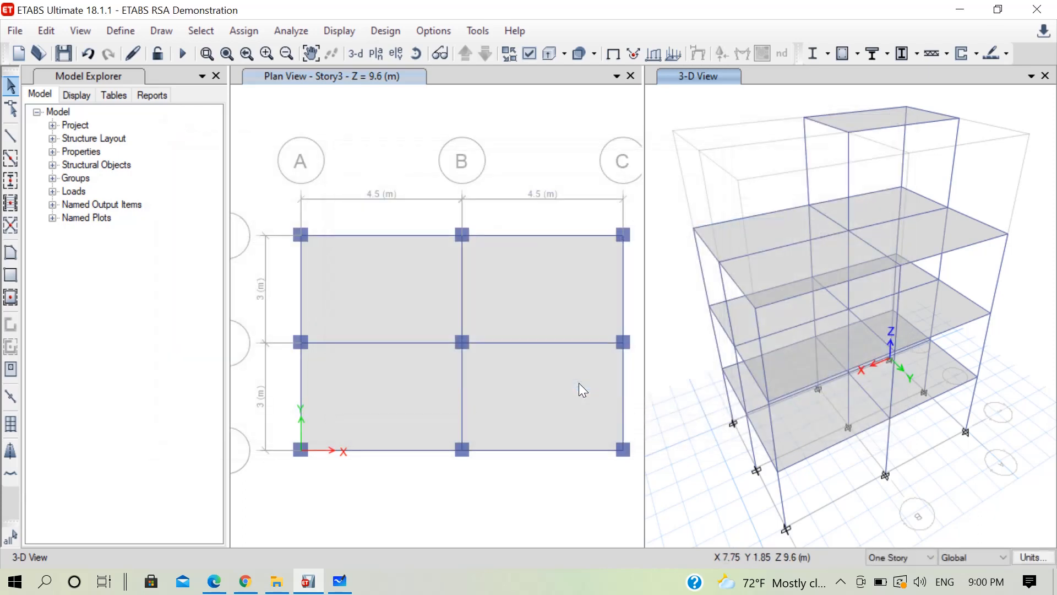
Step: Review the MODAL case's settings, including its subtype and number of modes, without changing them
{"action": "left_click", "coordinate": [118, 38]}
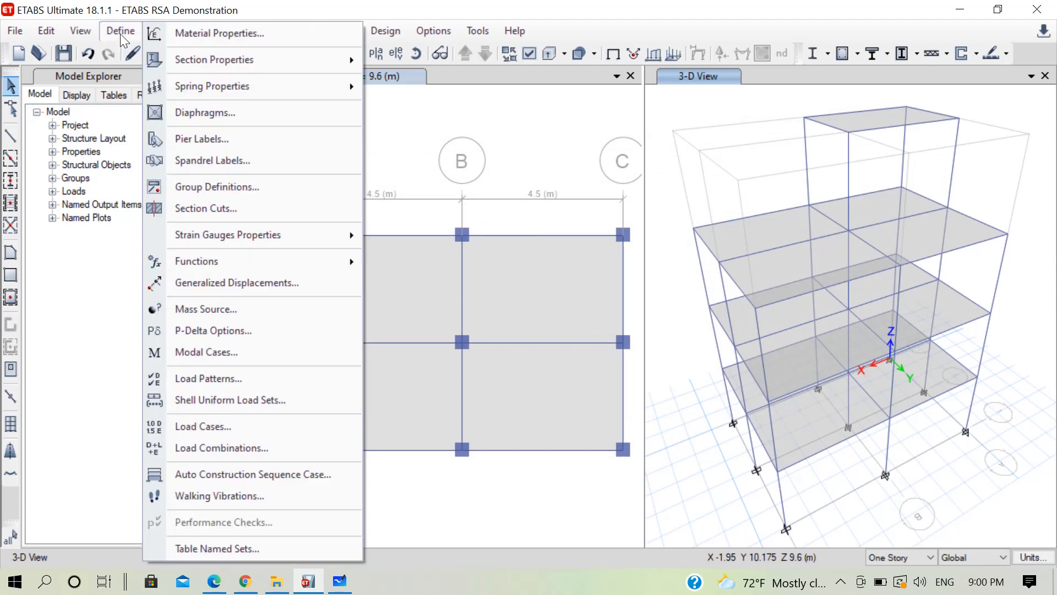
{"action": "left_click", "coordinate": [220, 358]}
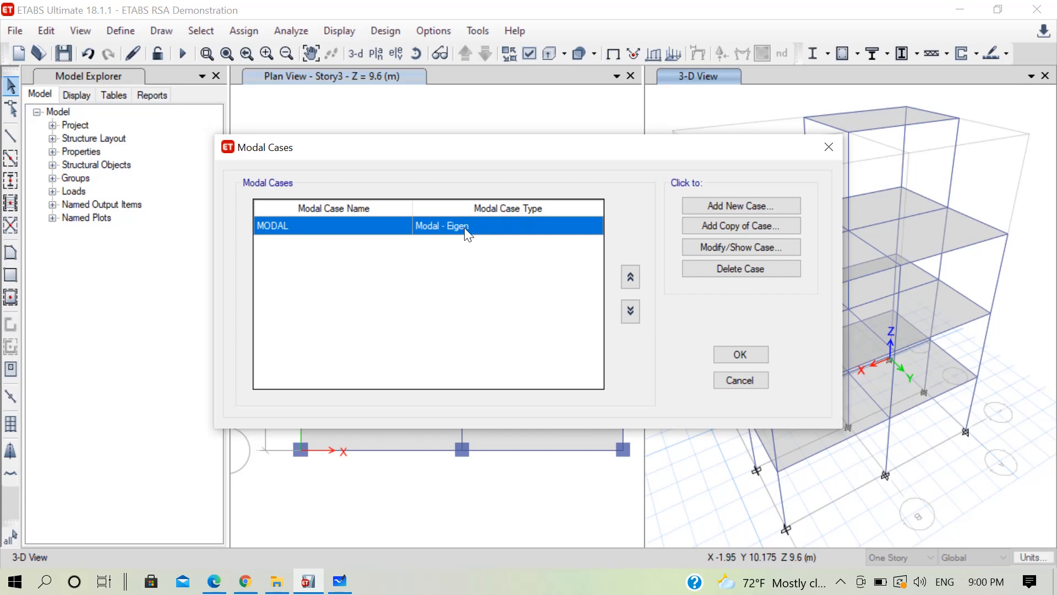
{"action": "left_click", "coordinate": [733, 250]}
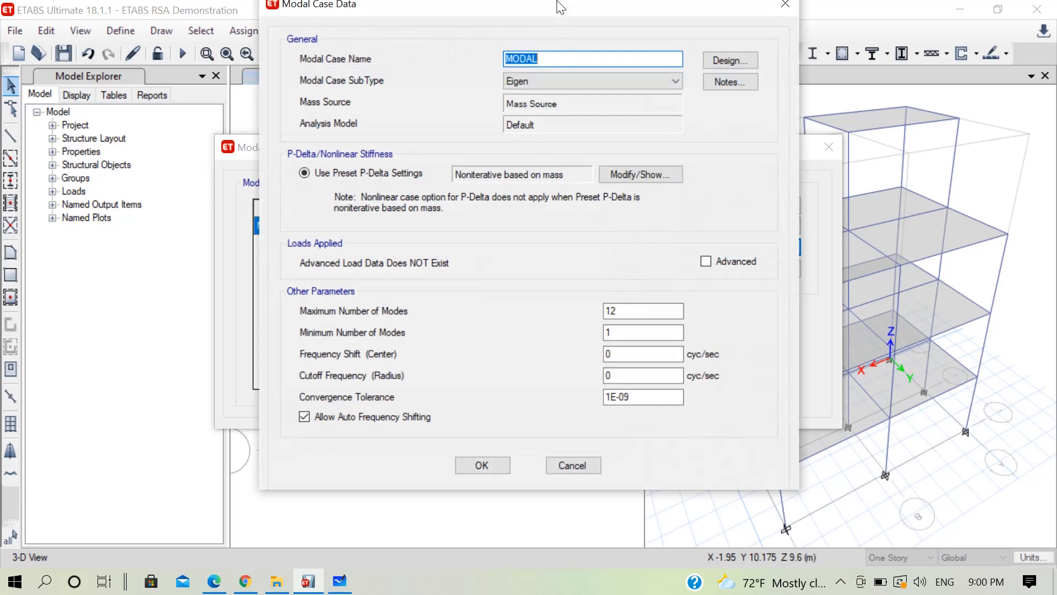
{"action": "left_click_drag", "start_coordinate": [560, 7], "coordinate": [556, 36]}
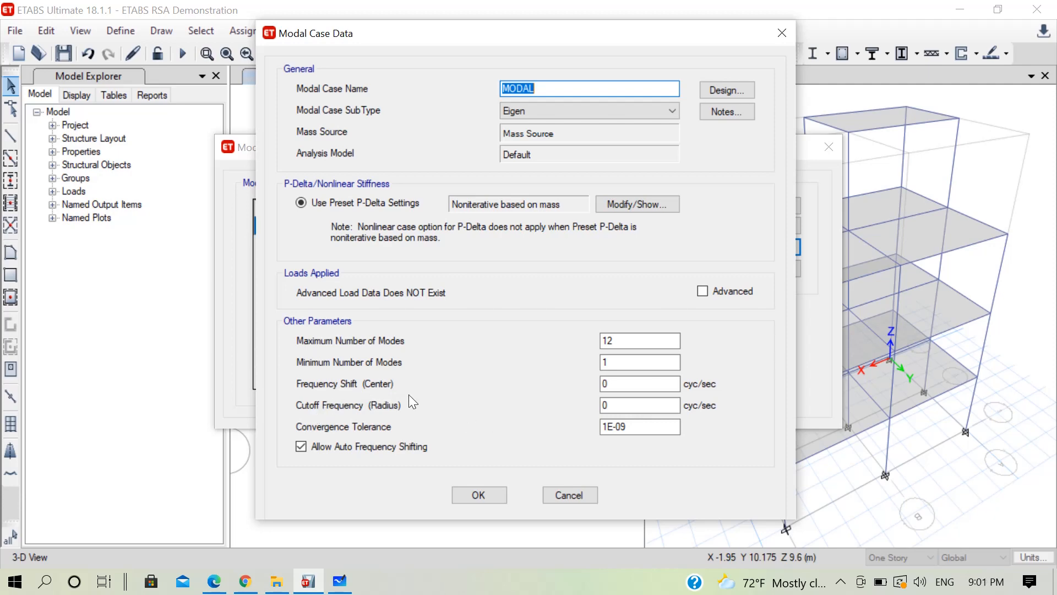
{"action": "left_click", "coordinate": [568, 495]}
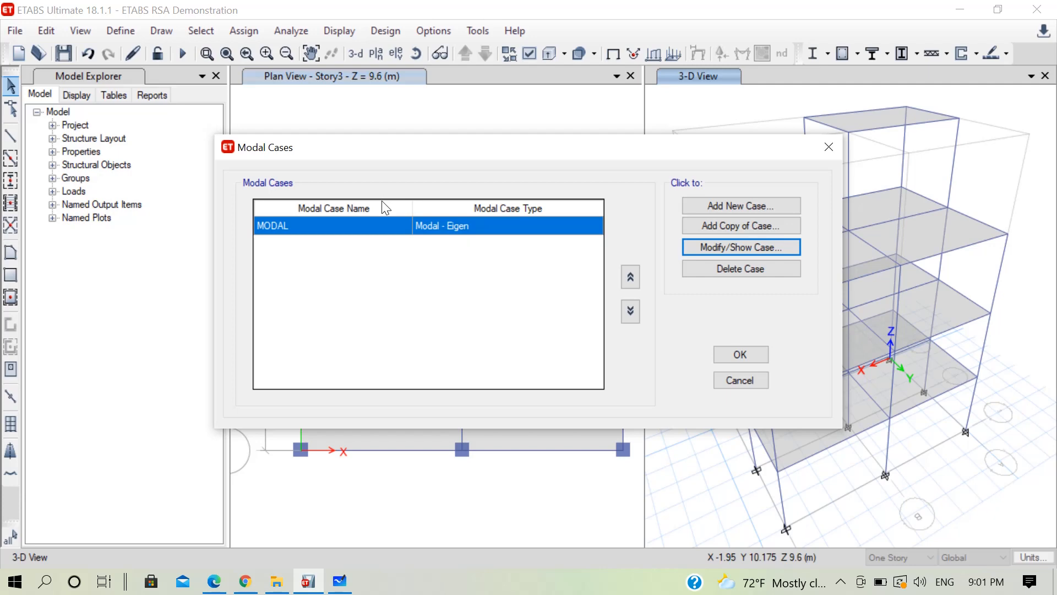
{"action": "left_click", "coordinate": [740, 381]}
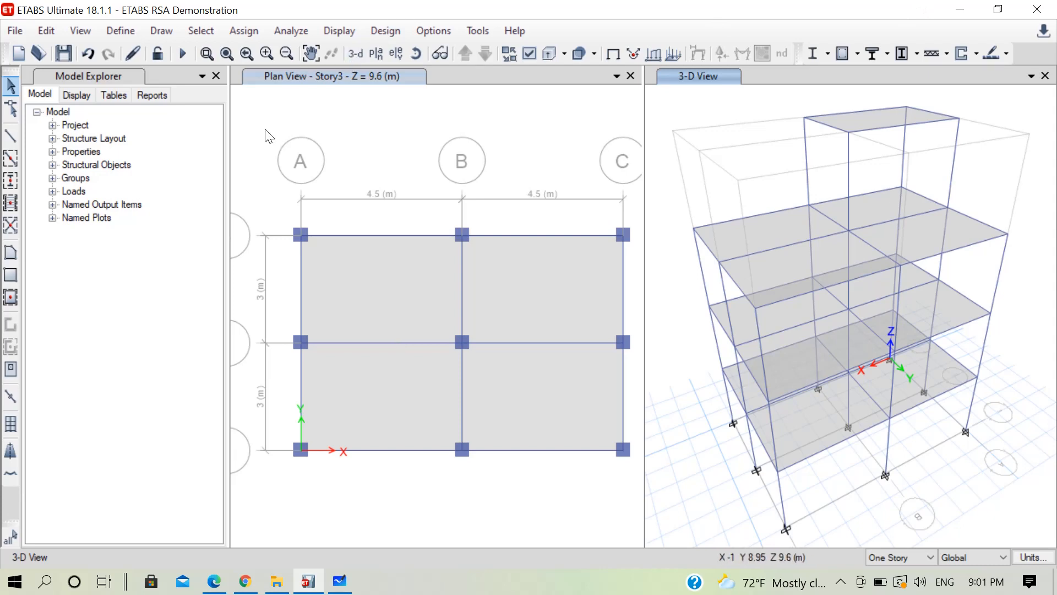
{"action": "left_click", "coordinate": [122, 31]}
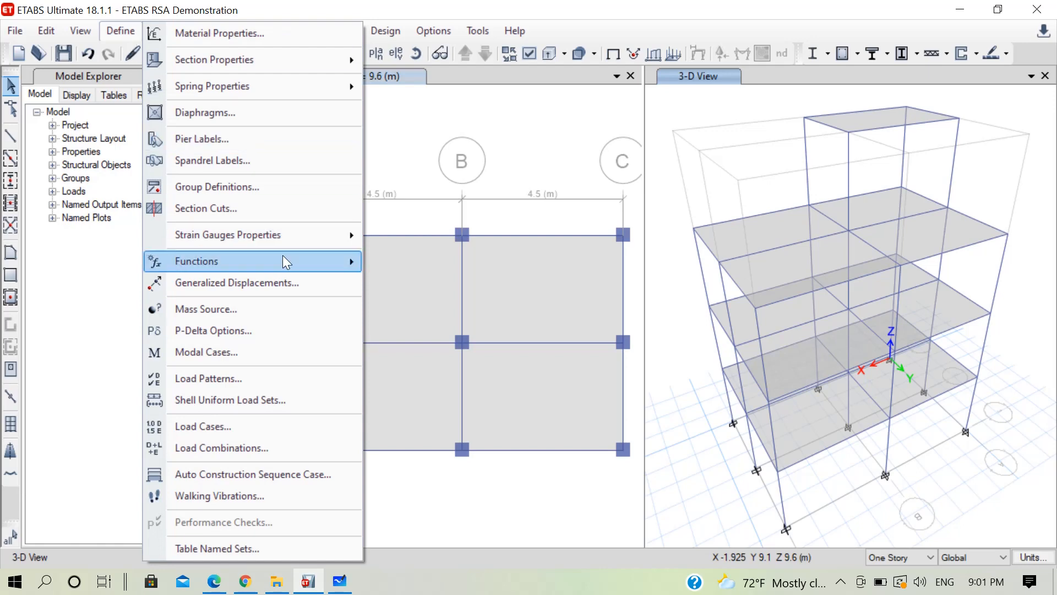
{"action": "mouse_move", "coordinate": [285, 259]}
{"action": "left_click", "coordinate": [432, 260]}
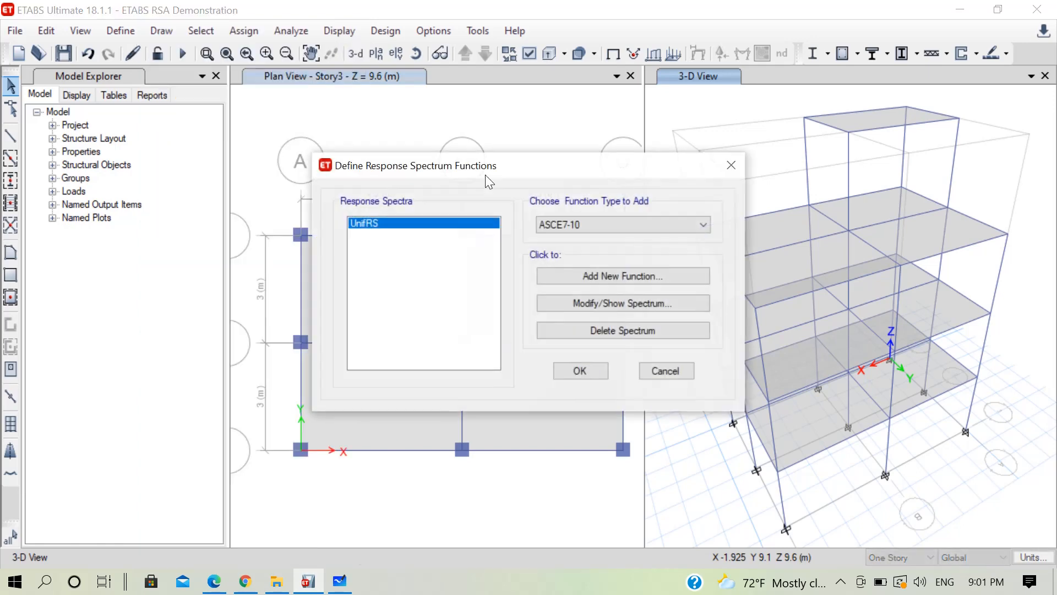
{"action": "left_click", "coordinate": [662, 373]}
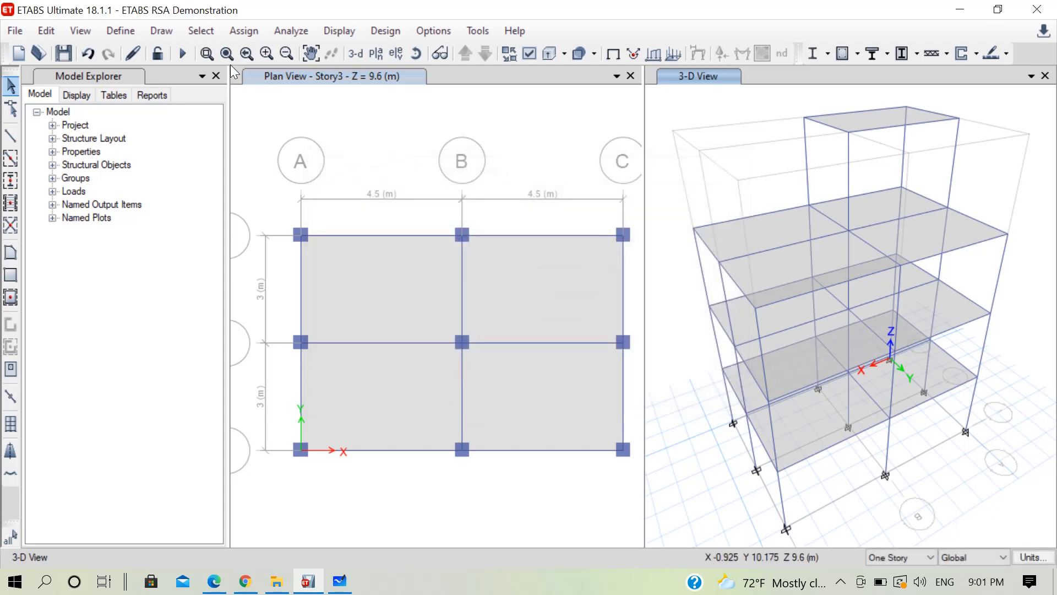
Step: Add a new response spectrum function of type IS 1893:2016 and name it RSF1893
{"action": "left_click", "coordinate": [117, 30]}
{"action": "mouse_move", "coordinate": [307, 258]}
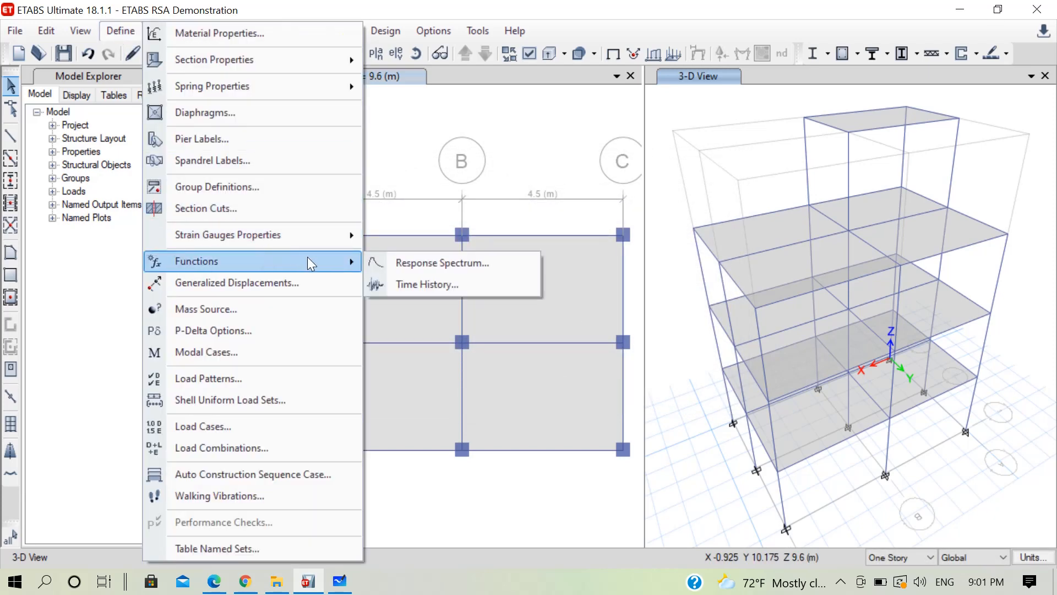
{"action": "left_click", "coordinate": [418, 266]}
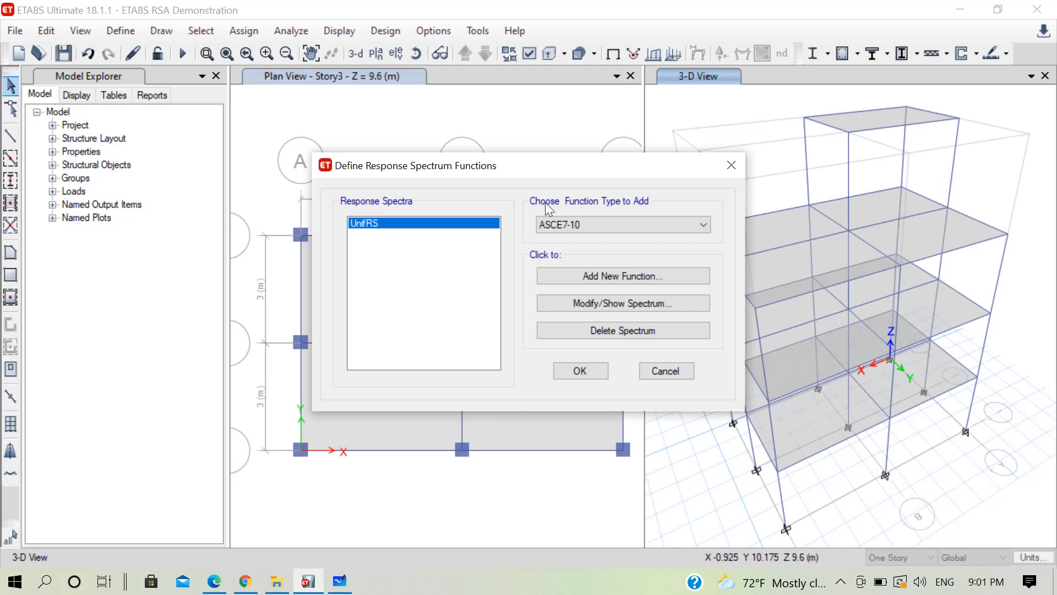
{"action": "left_click", "coordinate": [704, 224]}
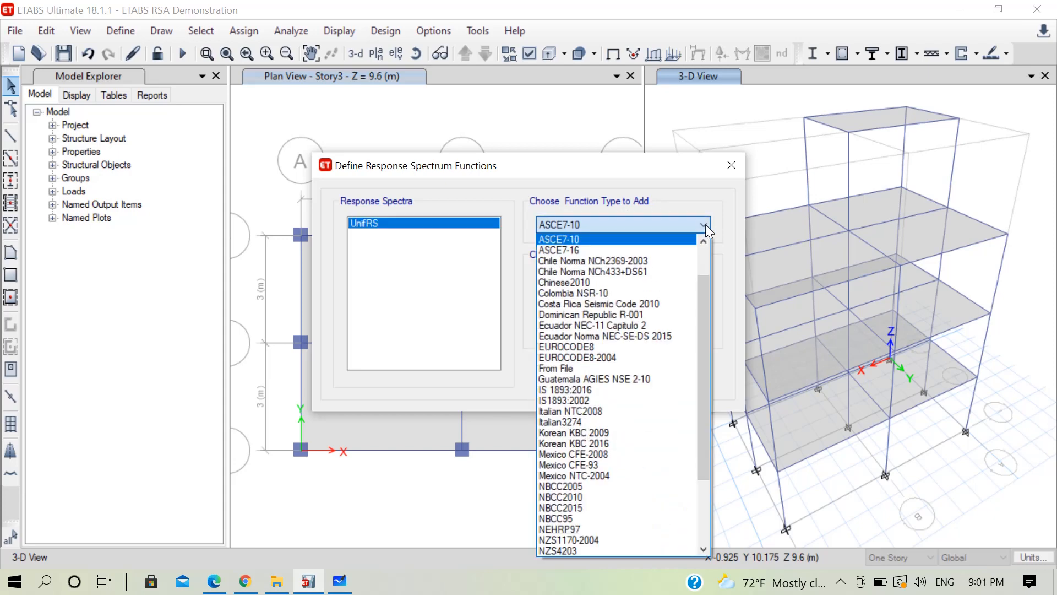
{"action": "left_click", "coordinate": [595, 390]}
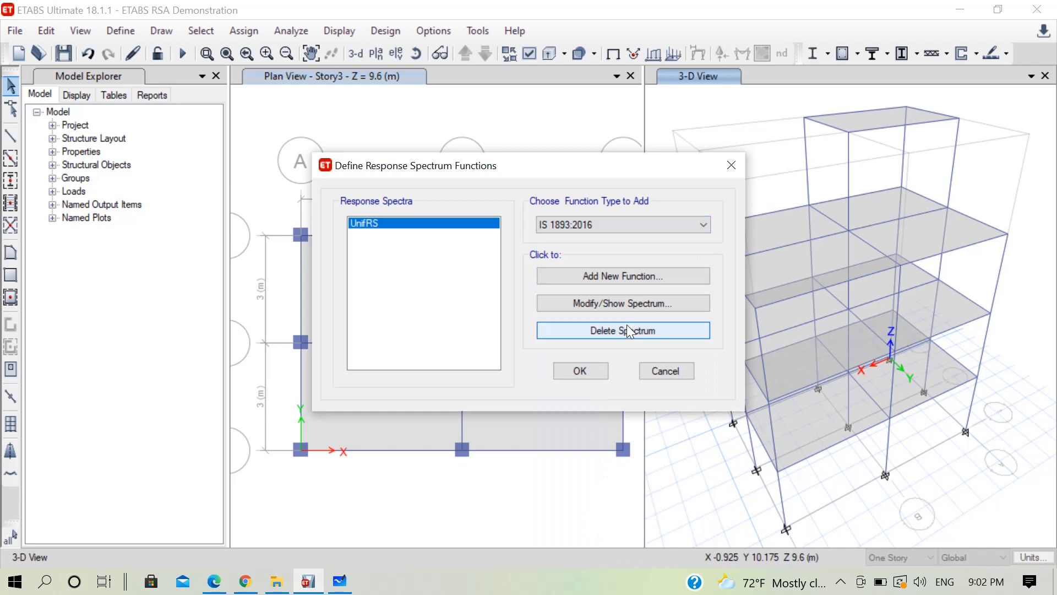
{"action": "left_click", "coordinate": [600, 277]}
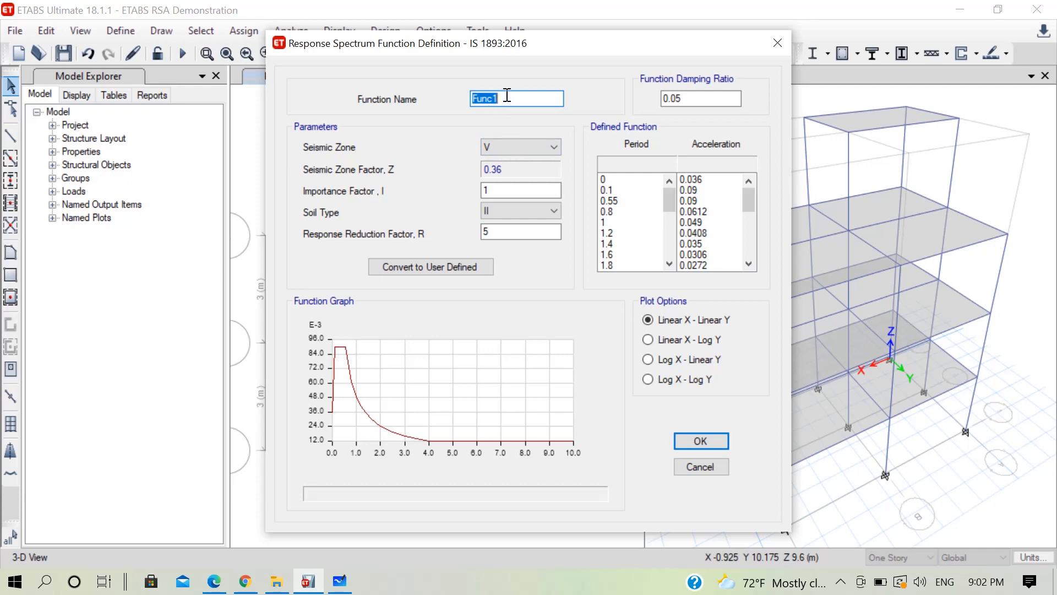
{"action": "type", "text": "RSF1893"}
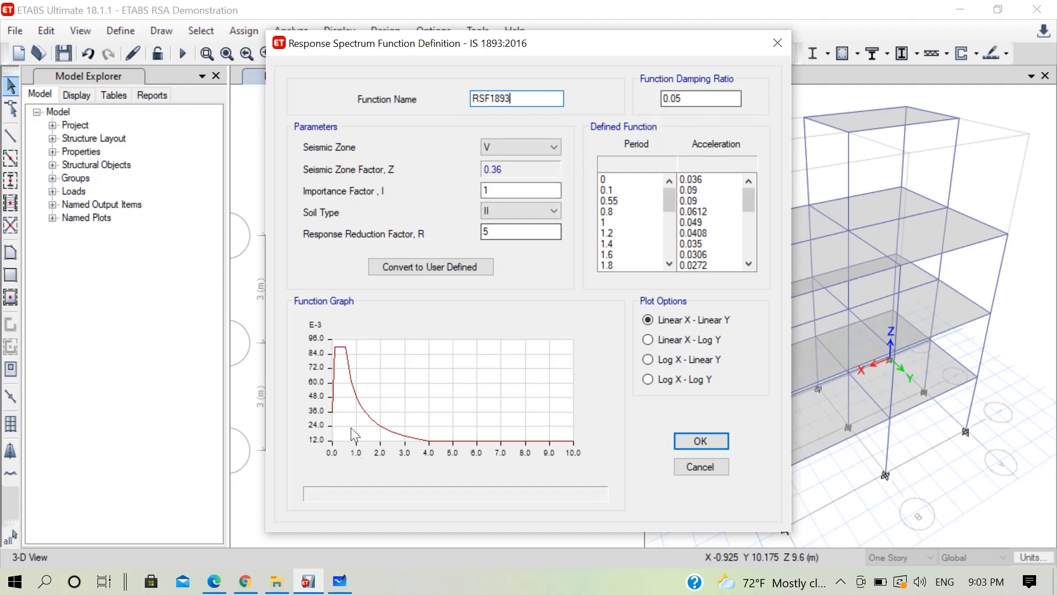
Step: Inspect the spectrum curve in the function graph, then accept the RSF1893 function and the list of response spectra
{"action": "left_click_drag", "start_coordinate": [337, 352], "coordinate": [471, 372]}
{"action": "left_click_drag", "start_coordinate": [411, 411], "coordinate": [319, 351]}
{"action": "scroll", "coordinate": [390, 395], "scroll_direction": "down", "scroll_amount": 1}
{"action": "scroll", "coordinate": [395, 403], "scroll_direction": "down", "scroll_amount": 4}
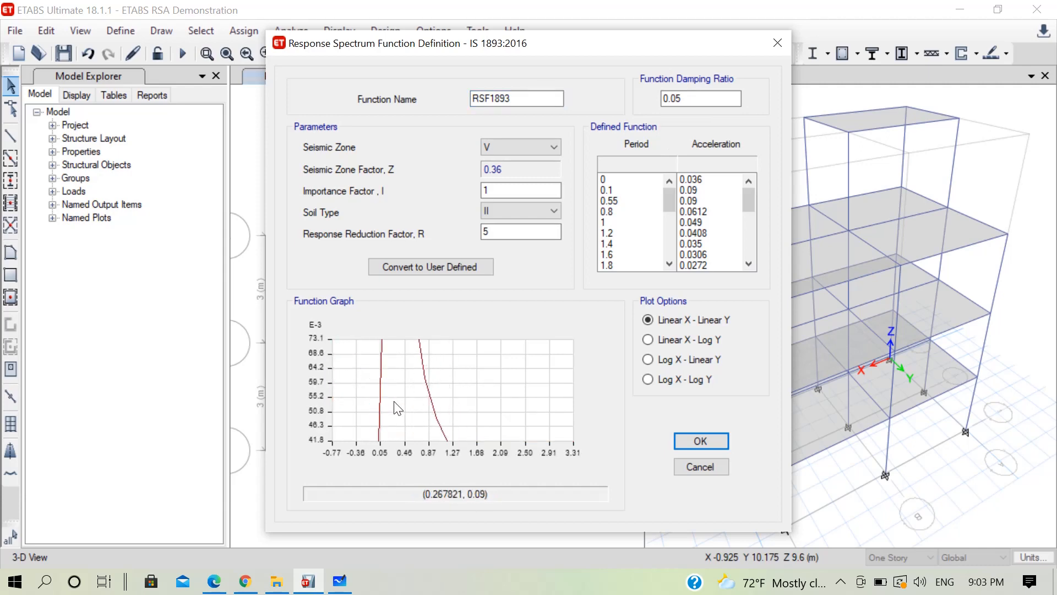
{"action": "middle_click_drag", "start_coordinate": [452, 405], "coordinate": [393, 407]}
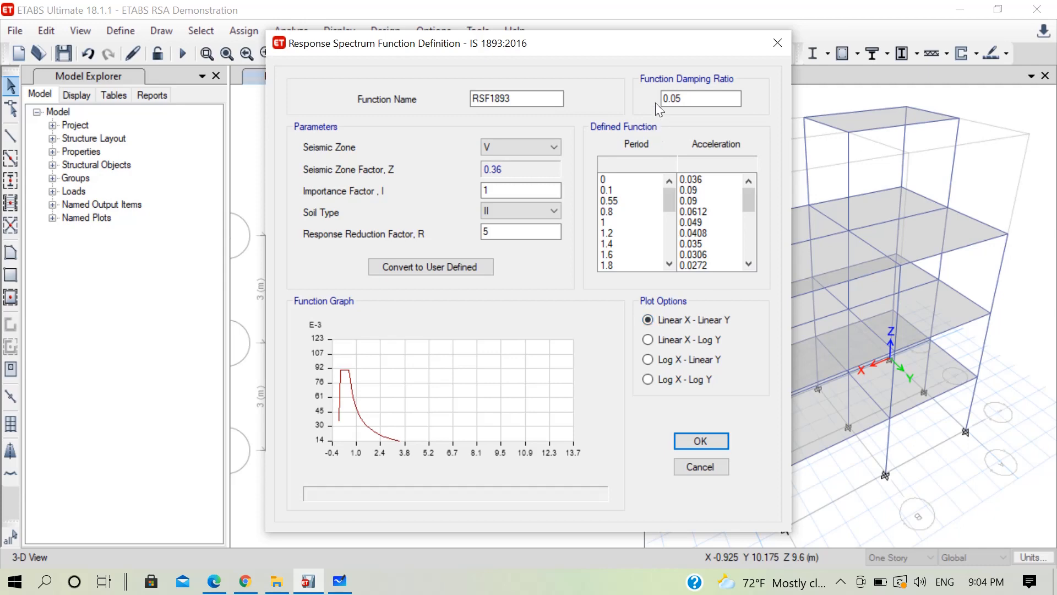
{"action": "left_click", "coordinate": [698, 441]}
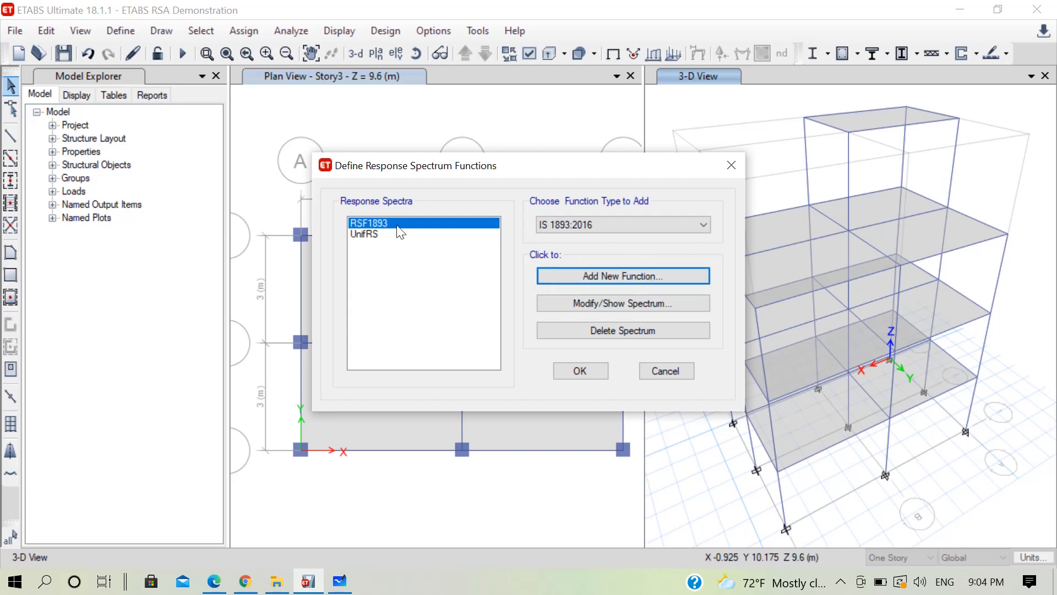
{"action": "left_click", "coordinate": [586, 375]}
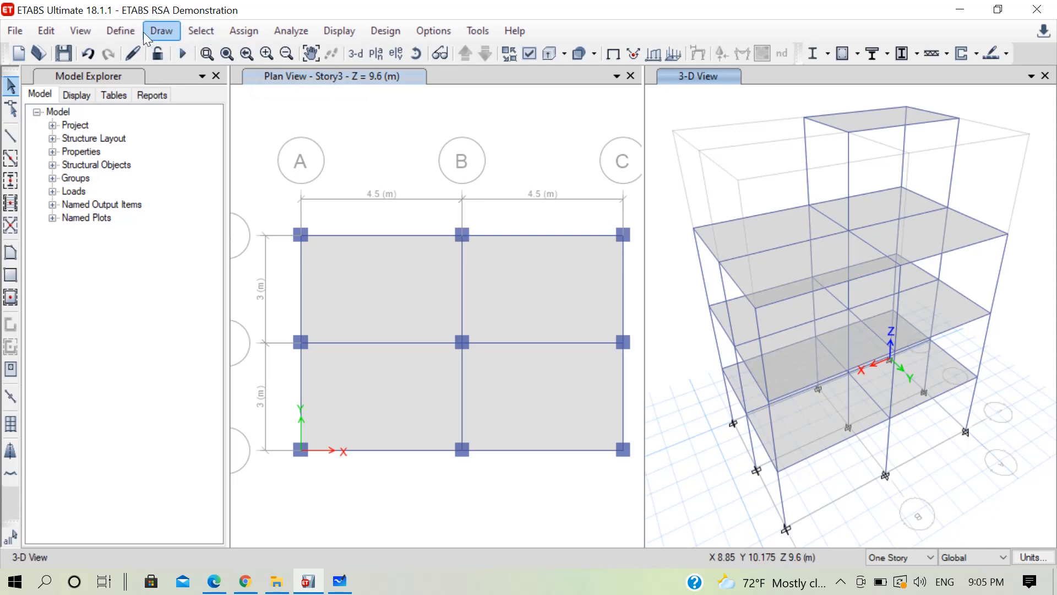
Step: Add a new load case named RespSpec and set its load case type to Response Spectrum
{"action": "left_click", "coordinate": [127, 30]}
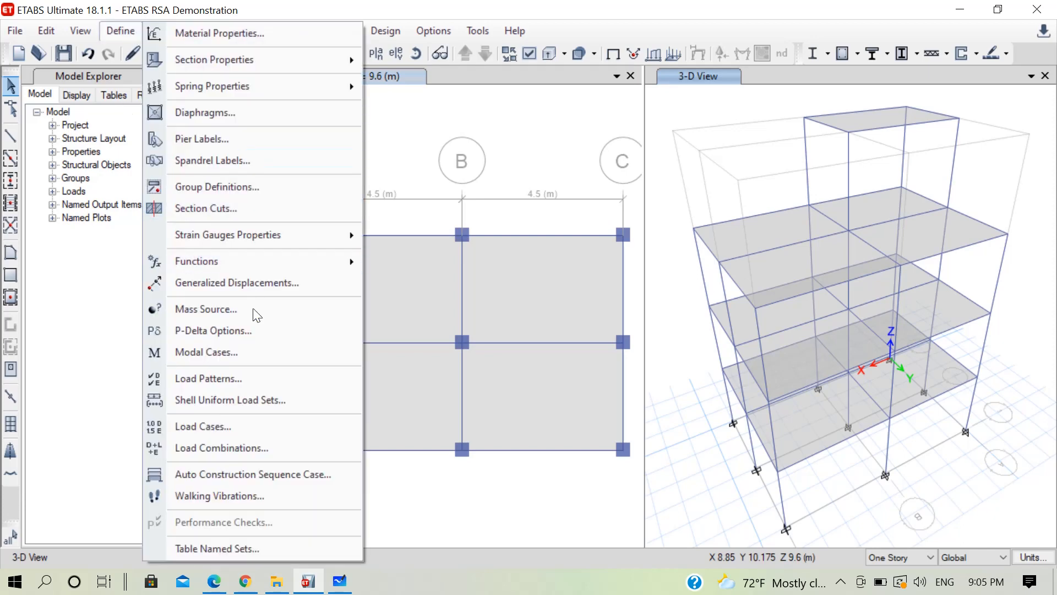
{"action": "left_click", "coordinate": [227, 427]}
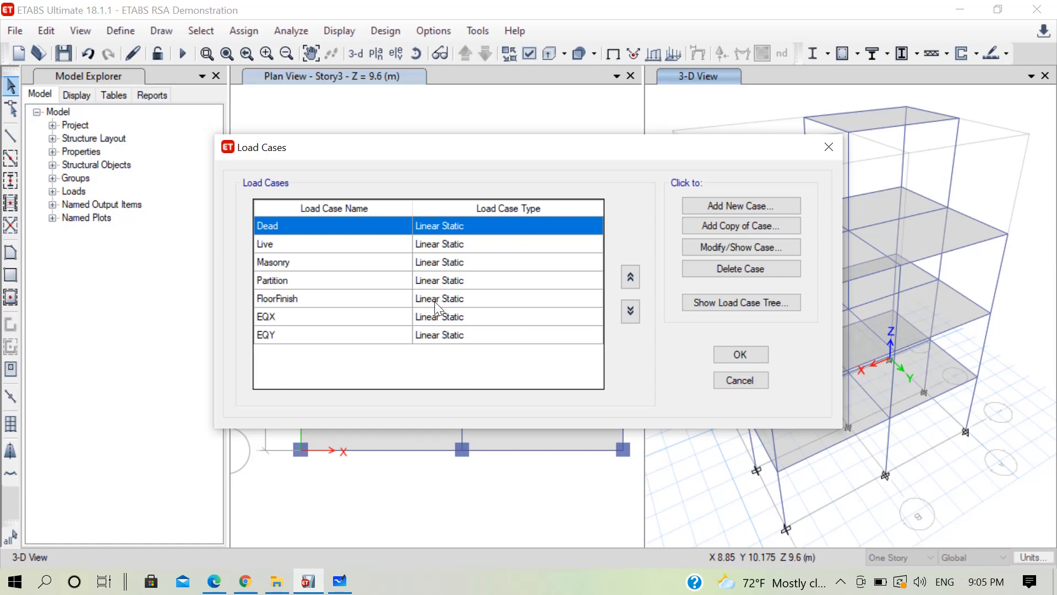
{"action": "left_click", "coordinate": [729, 206]}
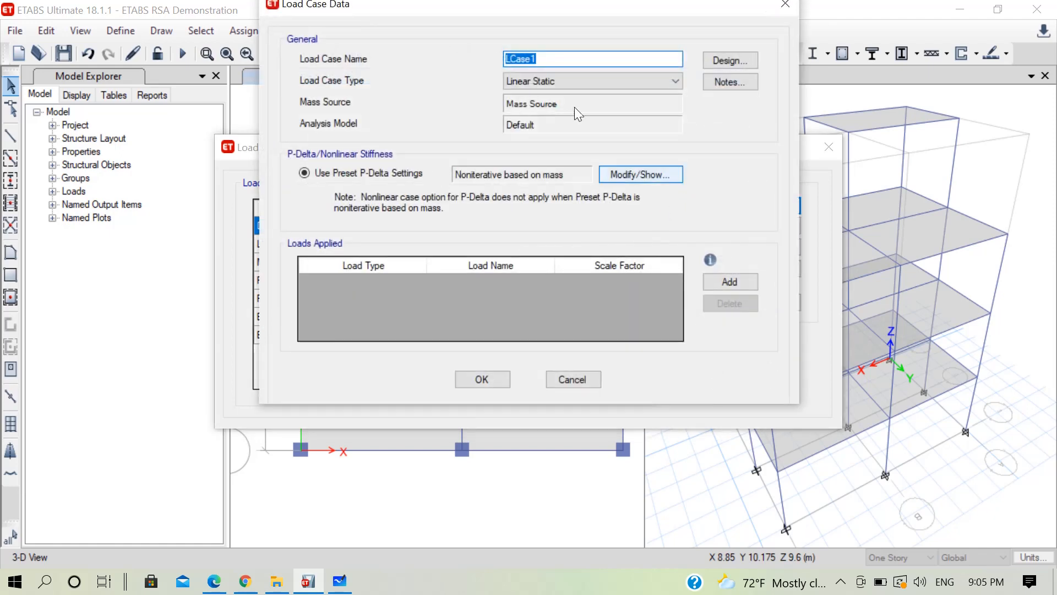
{"action": "left_click_drag", "start_coordinate": [352, 10], "coordinate": [354, 63]}
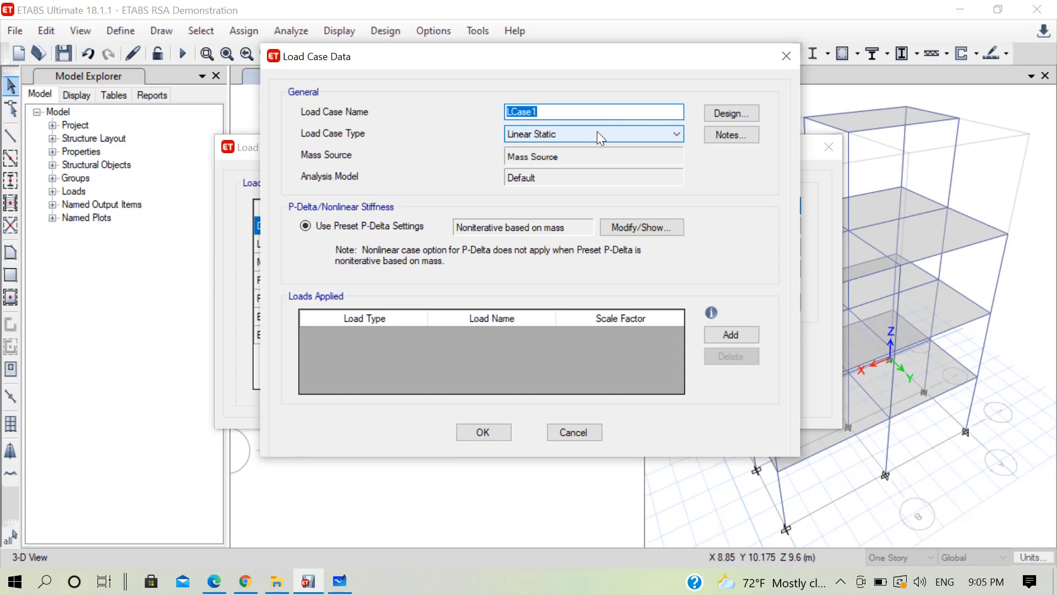
{"action": "type", "text": "Res"}
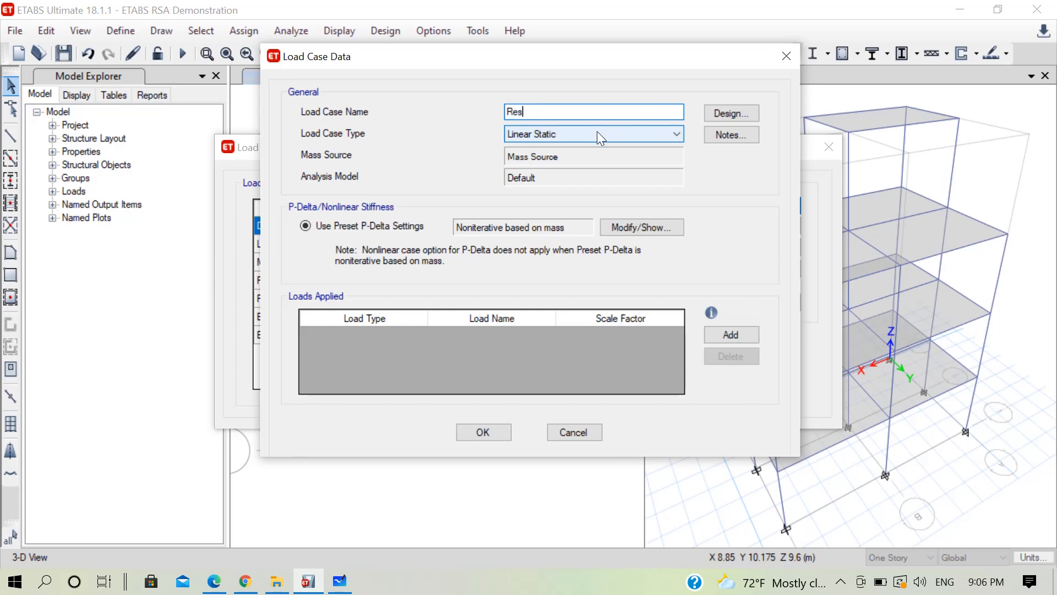
{"action": "type", "text": "pSpec"}
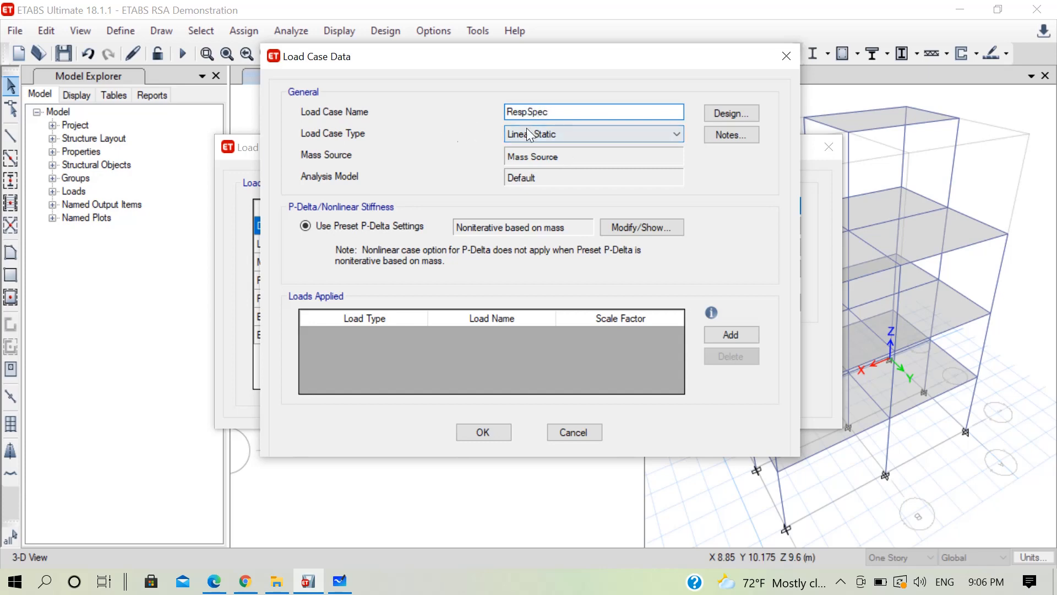
{"action": "left_click", "coordinate": [550, 135]}
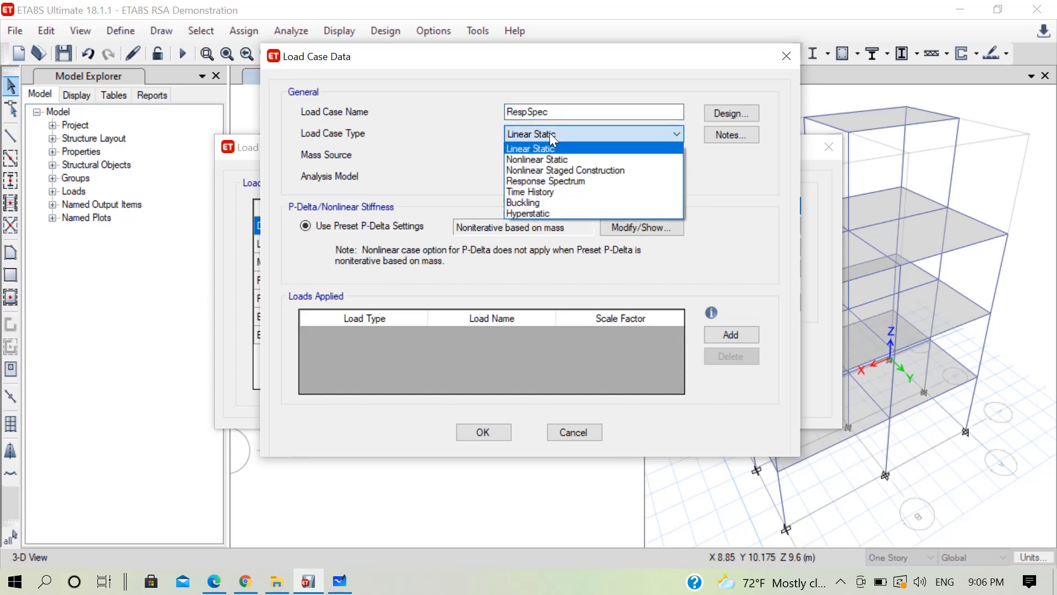
{"action": "left_click", "coordinate": [563, 184]}
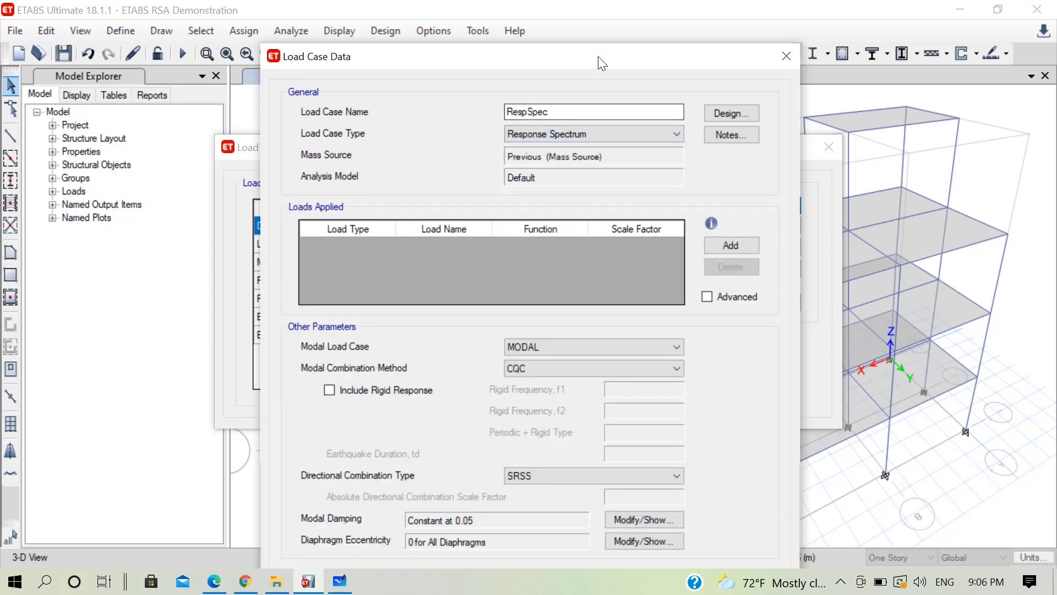
{"action": "left_click_drag", "start_coordinate": [602, 62], "coordinate": [605, 20]}
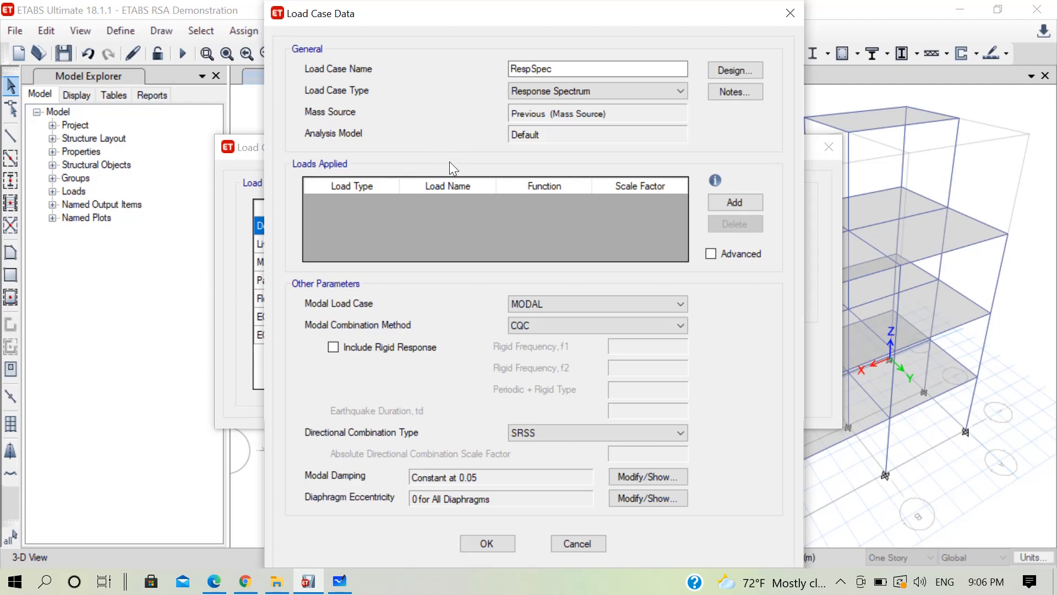
Step: Switch to Microsoft Whiteboard and erase all the old handwritten notes from the canvas
{"action": "left_click", "coordinate": [339, 581]}
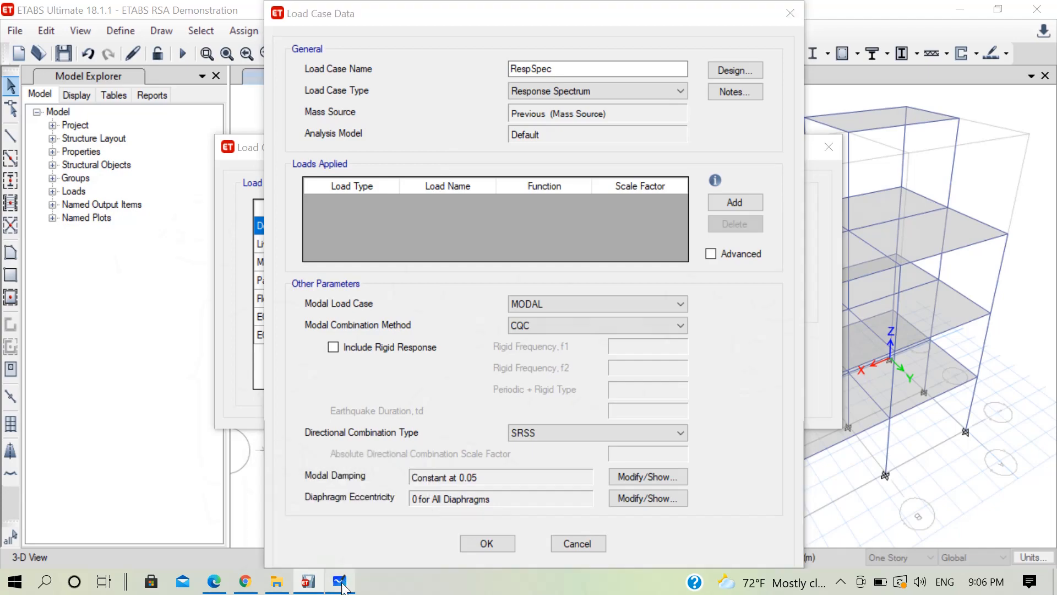
{"action": "scroll", "coordinate": [424, 267], "scroll_direction": "down", "scroll_amount": 5, "text": "ctrl"}
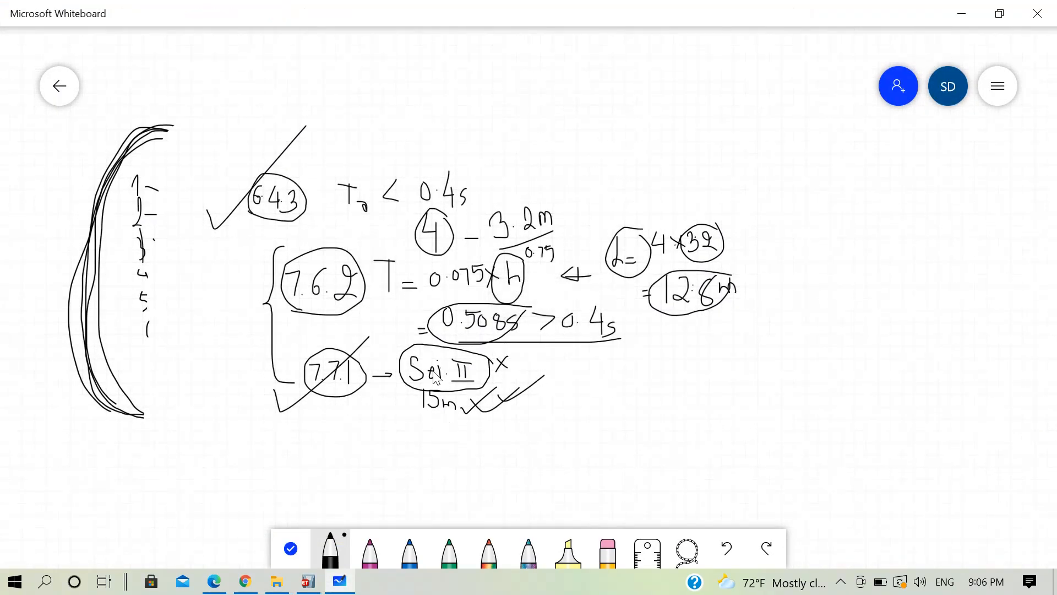
{"action": "left_click_drag", "start_coordinate": [620, 136], "coordinate": [483, 192]}
{"action": "left_click", "coordinate": [608, 550]}
{"action": "mouse_move", "coordinate": [629, 373]}
{"action": "left_mouse_down"}
{"action": "mouse_move", "coordinate": [365, 240]}
{"action": "mouse_move", "coordinate": [92, 430]}
{"action": "mouse_move", "coordinate": [159, 151]}
{"action": "left_mouse_up"}
{"action": "mouse_move", "coordinate": [267, 201]}
{"action": "left_mouse_down"}
{"action": "mouse_move", "coordinate": [324, 342]}
{"action": "mouse_move", "coordinate": [445, 362]}
{"action": "mouse_move", "coordinate": [525, 172]}
{"action": "mouse_move", "coordinate": [716, 193]}
{"action": "mouse_move", "coordinate": [533, 340]}
{"action": "mouse_move", "coordinate": [729, 272]}
{"action": "mouse_move", "coordinate": [688, 322]}
{"action": "left_mouse_up"}
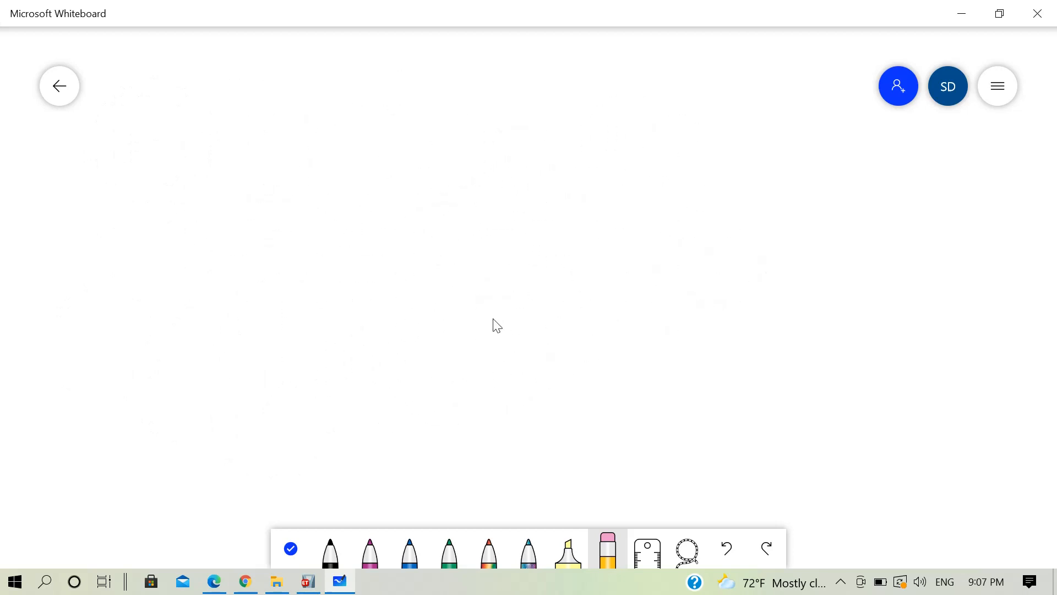
Step: Draw the graph's vertical and horizontal axes in black, label them Sa/g and T(s), and circle Sa and g
{"action": "left_click", "coordinate": [331, 551]}
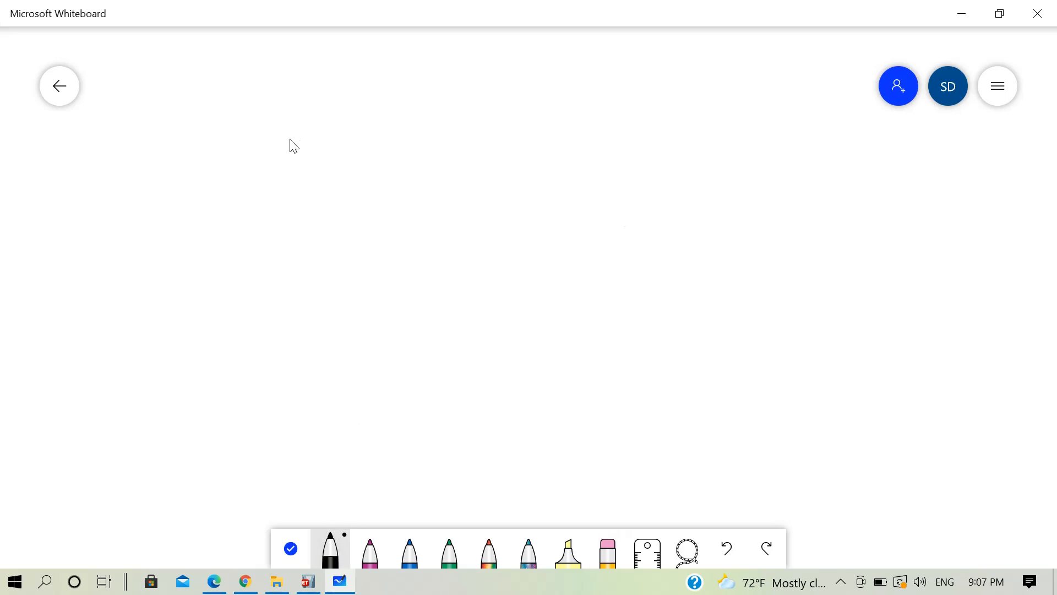
{"action": "mouse_move", "coordinate": [272, 108]}
{"action": "left_mouse_down"}
{"action": "mouse_move", "coordinate": [297, 325]}
{"action": "mouse_move", "coordinate": [682, 338]}
{"action": "left_mouse_up"}
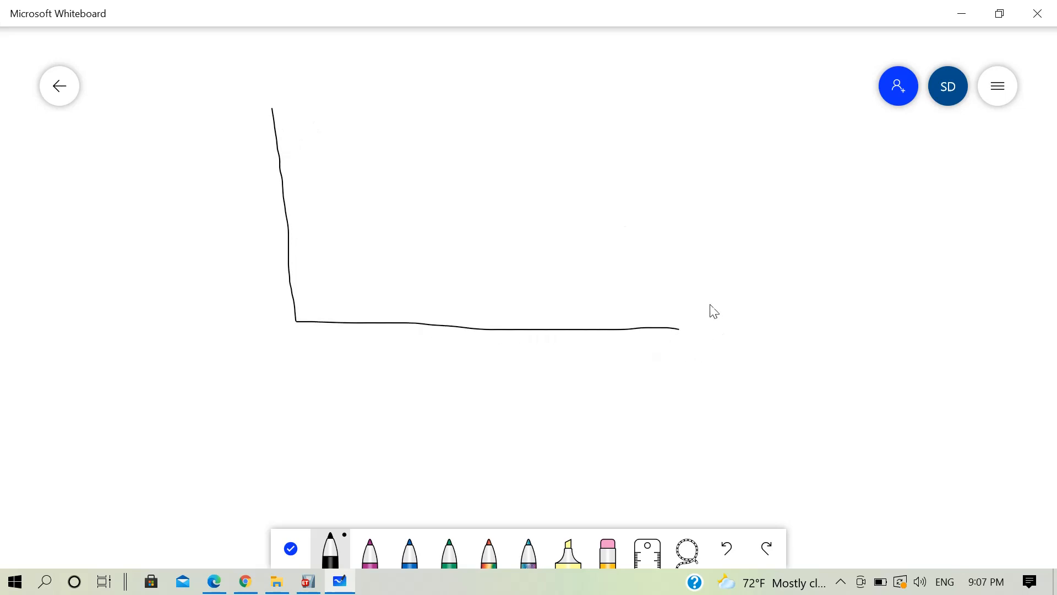
{"action": "mouse_move", "coordinate": [703, 318]}
{"action": "left_mouse_down"}
{"action": "mouse_move", "coordinate": [752, 315]}
{"action": "mouse_move", "coordinate": [748, 353]}
{"action": "mouse_move", "coordinate": [762, 355]}
{"action": "left_mouse_up"}
{"action": "mouse_move", "coordinate": [791, 332]}
{"action": "left_mouse_down"}
{"action": "mouse_move", "coordinate": [774, 359]}
{"action": "mouse_move", "coordinate": [804, 336]}
{"action": "mouse_move", "coordinate": [805, 352]}
{"action": "left_mouse_up"}
{"action": "scroll", "coordinate": [528, 229], "scroll_direction": "up", "scroll_amount": 2, "text": "ctrl"}
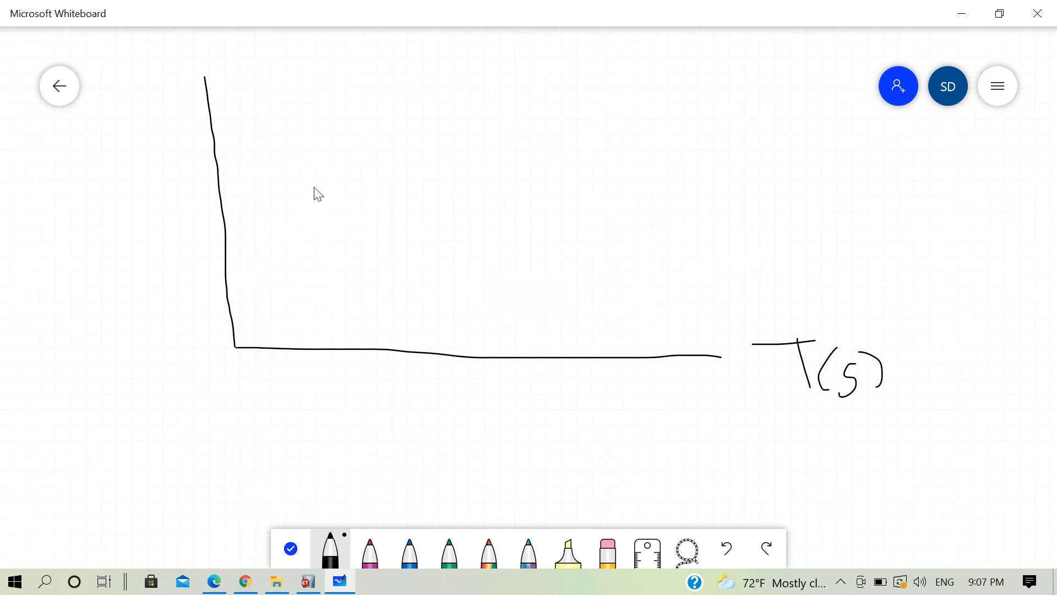
{"action": "mouse_move", "coordinate": [125, 81]}
{"action": "left_mouse_down"}
{"action": "mouse_move", "coordinate": [112, 109]}
{"action": "mouse_move", "coordinate": [130, 109]}
{"action": "mouse_move", "coordinate": [141, 126]}
{"action": "mouse_move", "coordinate": [141, 165]}
{"action": "mouse_move", "coordinate": [132, 168]}
{"action": "left_mouse_up"}
{"action": "mouse_move", "coordinate": [139, 71]}
{"action": "left_mouse_down"}
{"action": "mouse_move", "coordinate": [100, 96]}
{"action": "mouse_move", "coordinate": [131, 123]}
{"action": "mouse_move", "coordinate": [138, 69]}
{"action": "left_mouse_up"}
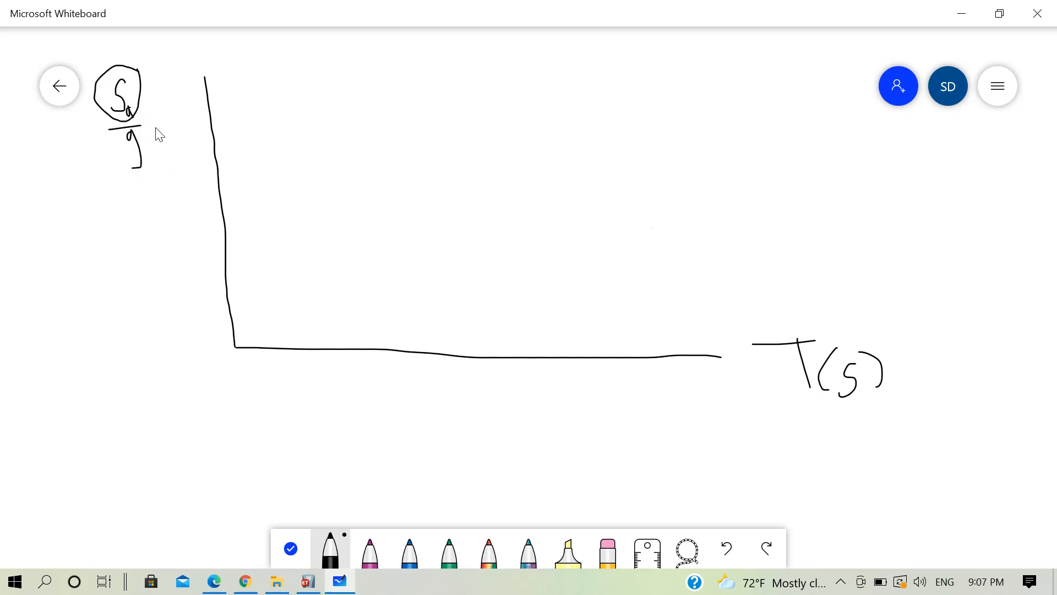
{"action": "mouse_move", "coordinate": [160, 130]}
{"action": "left_mouse_down"}
{"action": "mouse_move", "coordinate": [130, 117]}
{"action": "mouse_move", "coordinate": [153, 167]}
{"action": "mouse_move", "coordinate": [157, 135]}
{"action": "left_mouse_up"}
Step: Mark 1 on the Sa/g axis and sketch three spectrum curves that rise to a shared plateau and decay separately
{"action": "mouse_move", "coordinate": [219, 237]}
{"action": "left_mouse_down"}
{"action": "mouse_move", "coordinate": [237, 236]}
{"action": "mouse_move", "coordinate": [210, 248]}
{"action": "mouse_move", "coordinate": [243, 199]}
{"action": "mouse_move", "coordinate": [260, 134]}
{"action": "mouse_move", "coordinate": [305, 133]}
{"action": "mouse_move", "coordinate": [385, 220]}
{"action": "mouse_move", "coordinate": [517, 267]}
{"action": "mouse_move", "coordinate": [717, 294]}
{"action": "left_mouse_up"}
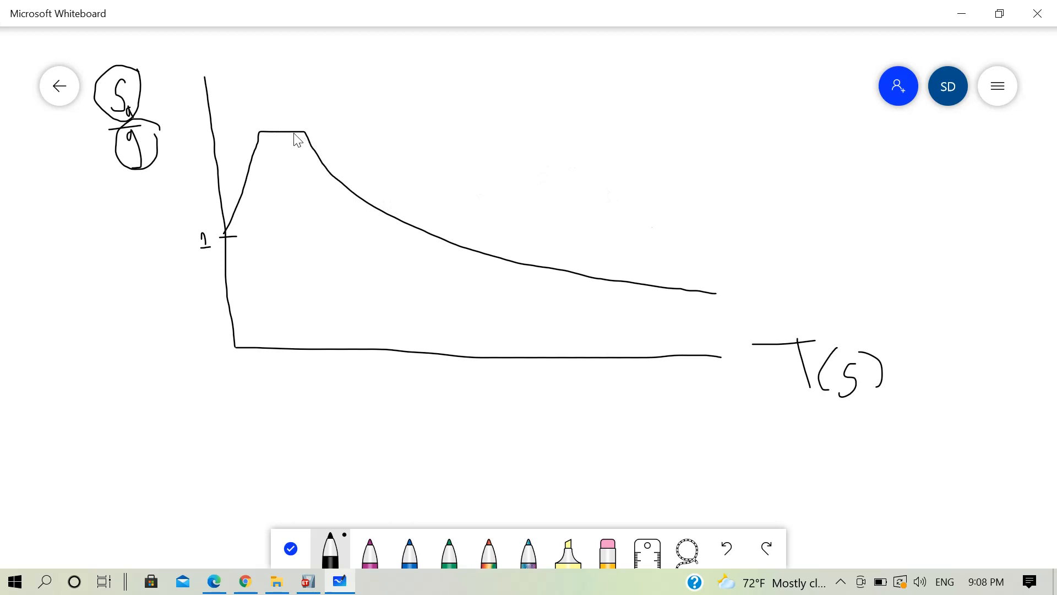
{"action": "mouse_move", "coordinate": [294, 133]}
{"action": "left_mouse_down"}
{"action": "mouse_move", "coordinate": [309, 169]}
{"action": "mouse_move", "coordinate": [353, 213]}
{"action": "mouse_move", "coordinate": [645, 303]}
{"action": "mouse_move", "coordinate": [709, 302]}
{"action": "left_mouse_up"}
{"action": "mouse_move", "coordinate": [284, 133]}
{"action": "left_mouse_down"}
{"action": "mouse_move", "coordinate": [333, 223]}
{"action": "mouse_move", "coordinate": [477, 286]}
{"action": "mouse_move", "coordinate": [696, 323]}
{"action": "left_mouse_up"}
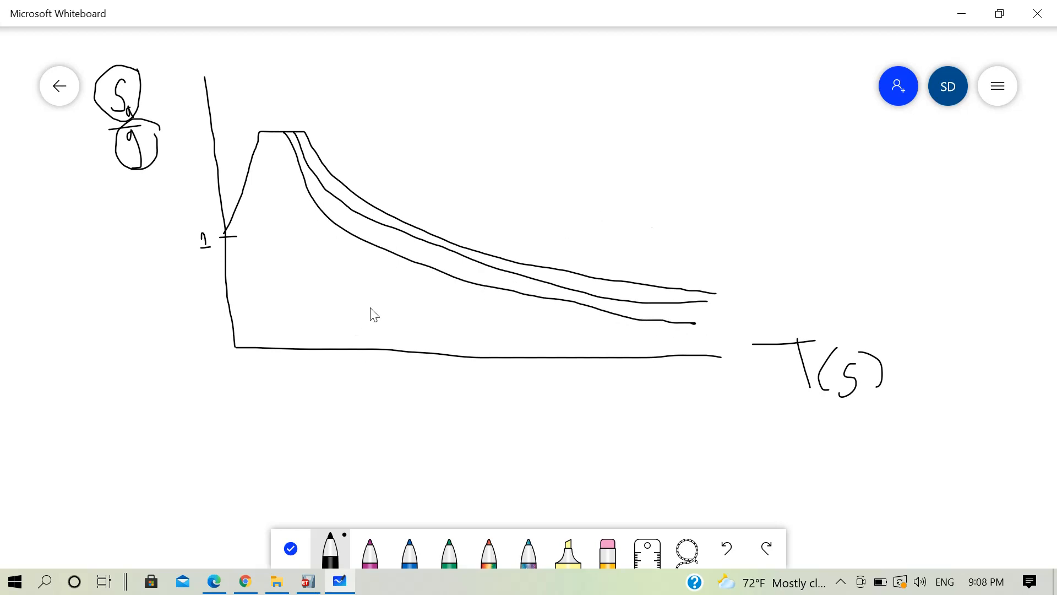
Step: Mark 1, 2, 3 and 4 along the period axis and add an arrow beneath it pointing toward T(s)
{"action": "left_click_drag", "start_coordinate": [367, 339], "coordinate": [366, 384]}
{"action": "mouse_move", "coordinate": [456, 348]}
{"action": "left_mouse_down"}
{"action": "mouse_move", "coordinate": [450, 389]}
{"action": "mouse_move", "coordinate": [468, 389]}
{"action": "left_mouse_up"}
{"action": "mouse_move", "coordinate": [526, 349]}
{"action": "left_mouse_down"}
{"action": "mouse_move", "coordinate": [528, 394]}
{"action": "mouse_move", "coordinate": [516, 403]}
{"action": "left_mouse_up"}
{"action": "mouse_move", "coordinate": [603, 350]}
{"action": "left_mouse_down"}
{"action": "mouse_move", "coordinate": [612, 393]}
{"action": "mouse_move", "coordinate": [715, 379]}
{"action": "mouse_move", "coordinate": [708, 405]}
{"action": "left_mouse_up"}
{"action": "left_click", "coordinate": [657, 386]}
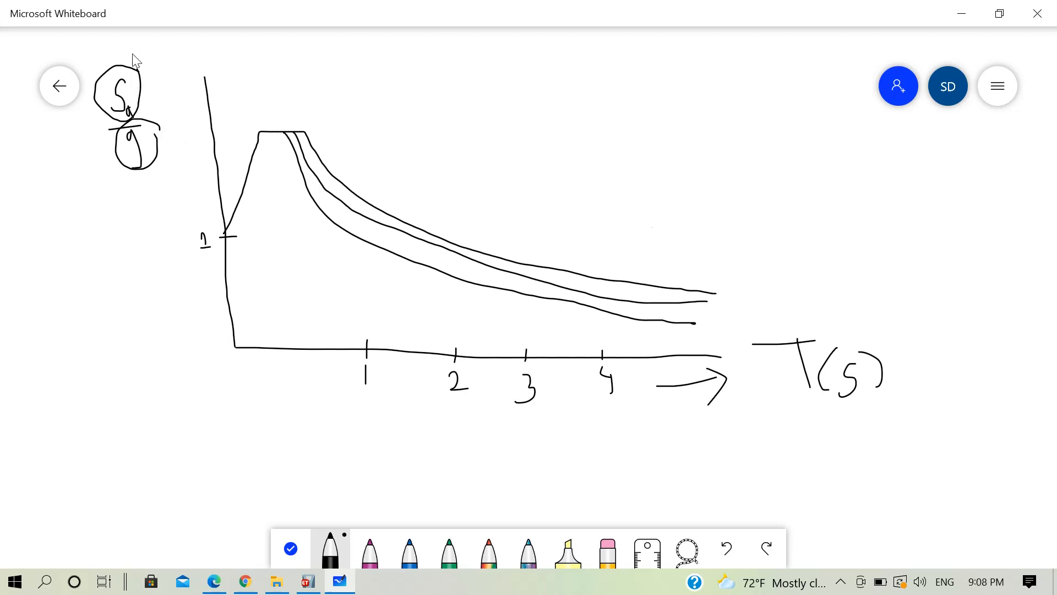
Step: Add a second arrow below the period axis and mark five modal period points along the axis
{"action": "mouse_move", "coordinate": [624, 424]}
{"action": "left_mouse_down"}
{"action": "mouse_move", "coordinate": [681, 429]}
{"action": "mouse_move", "coordinate": [661, 445]}
{"action": "left_mouse_up"}
{"action": "left_click_drag", "start_coordinate": [354, 349], "coordinate": [477, 357]}
{"action": "left_click_drag", "start_coordinate": [321, 352], "coordinate": [325, 350]}
{"action": "left_click_drag", "start_coordinate": [511, 357], "coordinate": [506, 357]}
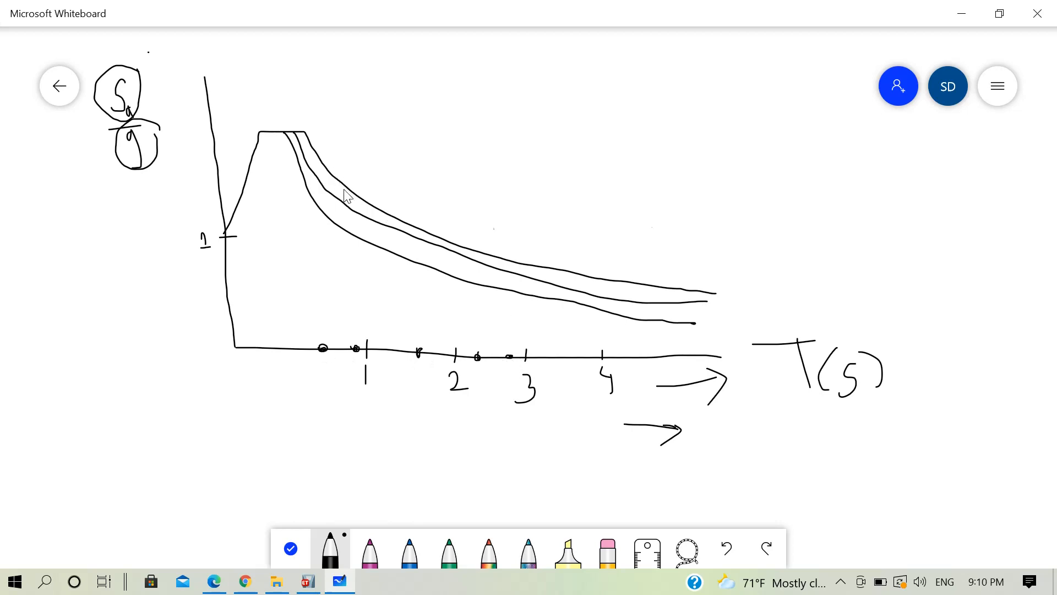
Step: Tick the tail ends of the three spectrum curves and draw an arrow beside each one
{"action": "mouse_move", "coordinate": [681, 282]}
{"action": "left_mouse_down"}
{"action": "mouse_move", "coordinate": [713, 270]}
{"action": "mouse_move", "coordinate": [702, 317]}
{"action": "left_mouse_up"}
{"action": "left_click_drag", "start_coordinate": [702, 330], "coordinate": [743, 340]}
{"action": "left_click_drag", "start_coordinate": [709, 304], "coordinate": [735, 305]}
{"action": "left_click_drag", "start_coordinate": [724, 302], "coordinate": [727, 314]}
{"action": "left_click_drag", "start_coordinate": [719, 286], "coordinate": [737, 294]}
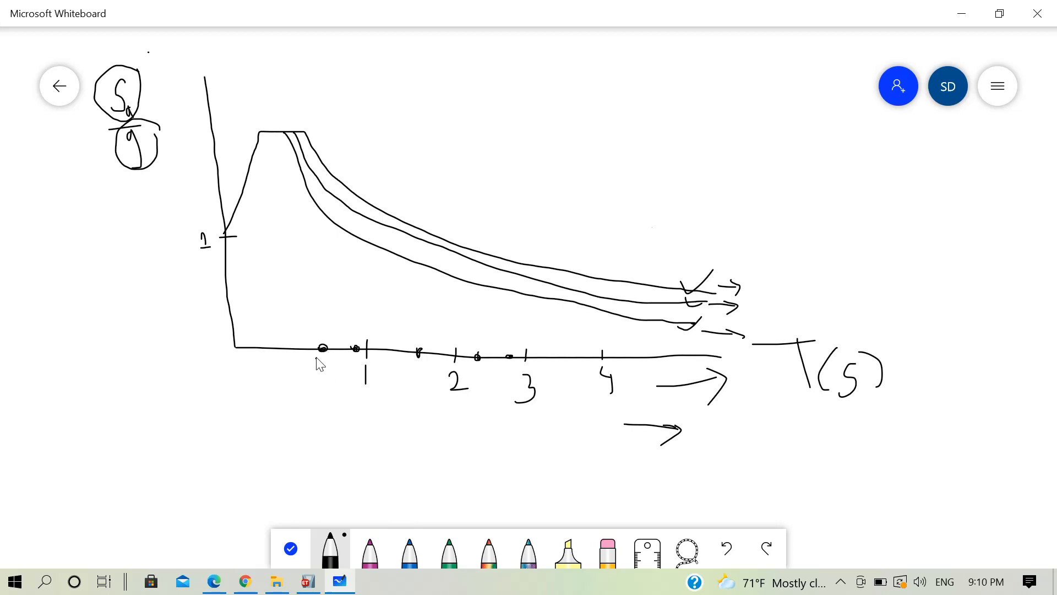
Step: Underline the period points and project four of them up to the middle curve and across to the Sa/g axis
{"action": "left_click_drag", "start_coordinate": [316, 359], "coordinate": [523, 361]}
{"action": "left_click_drag", "start_coordinate": [505, 357], "coordinate": [507, 275]}
{"action": "left_click_drag", "start_coordinate": [477, 357], "coordinate": [475, 263]}
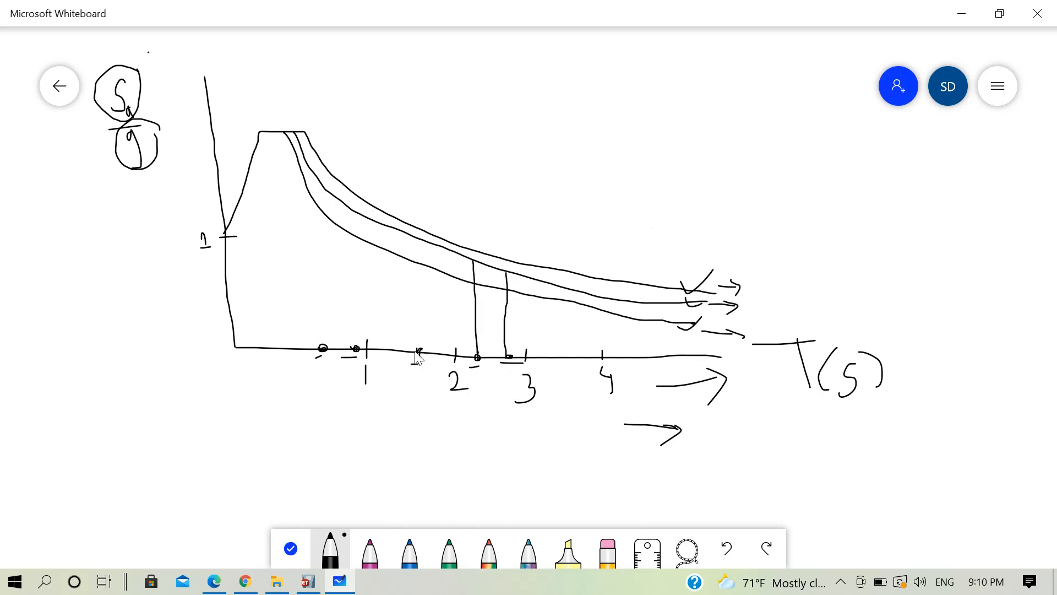
{"action": "left_click_drag", "start_coordinate": [418, 352], "coordinate": [422, 240]}
{"action": "mouse_move", "coordinate": [356, 347]}
{"action": "left_mouse_down"}
{"action": "mouse_move", "coordinate": [364, 215]}
{"action": "mouse_move", "coordinate": [221, 208]}
{"action": "left_mouse_up"}
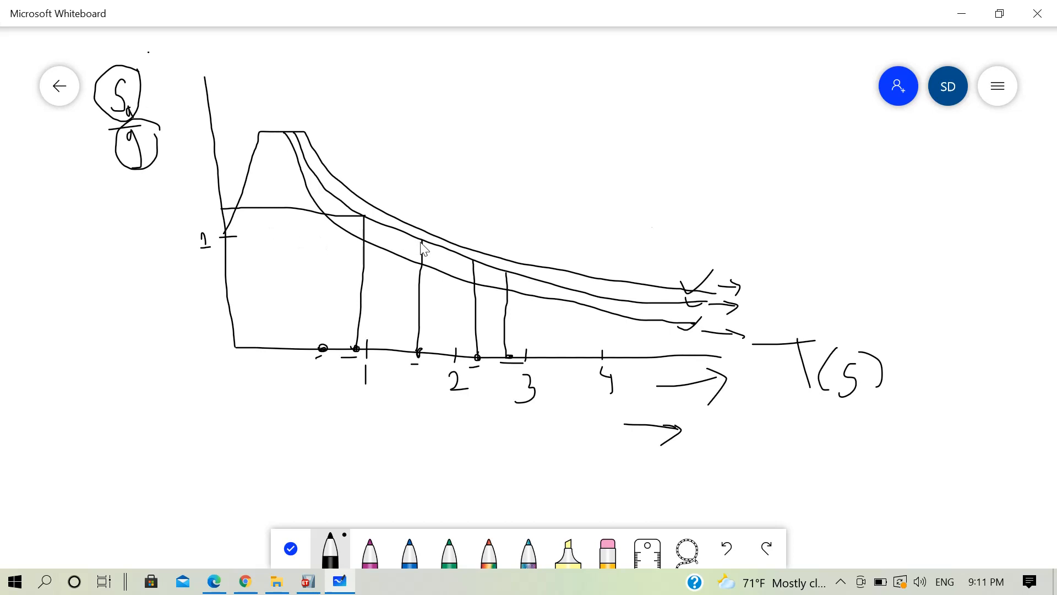
{"action": "left_click_drag", "start_coordinate": [422, 241], "coordinate": [226, 240]}
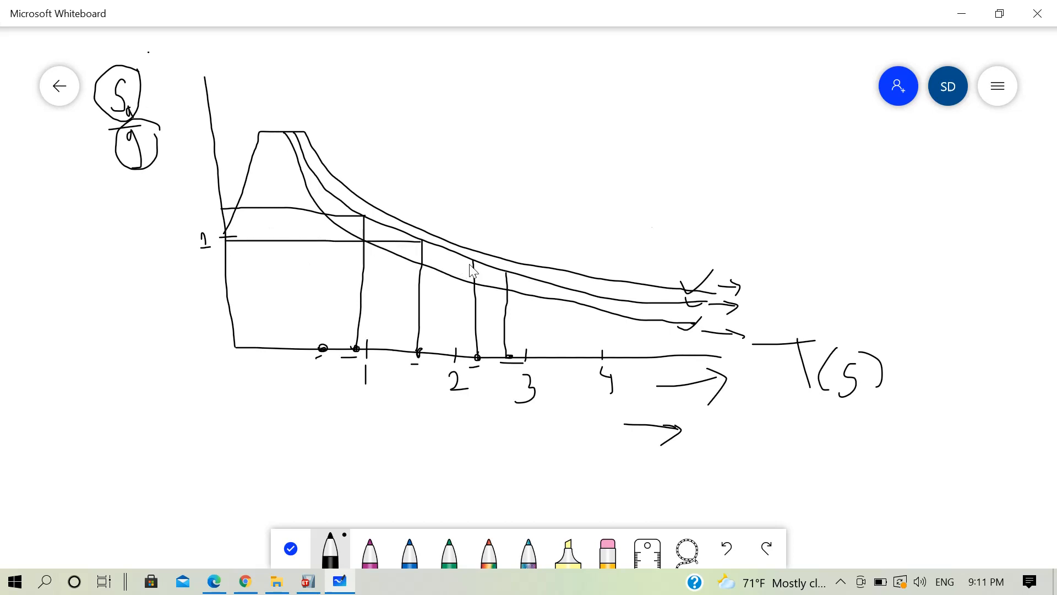
{"action": "left_click_drag", "start_coordinate": [473, 259], "coordinate": [222, 275]}
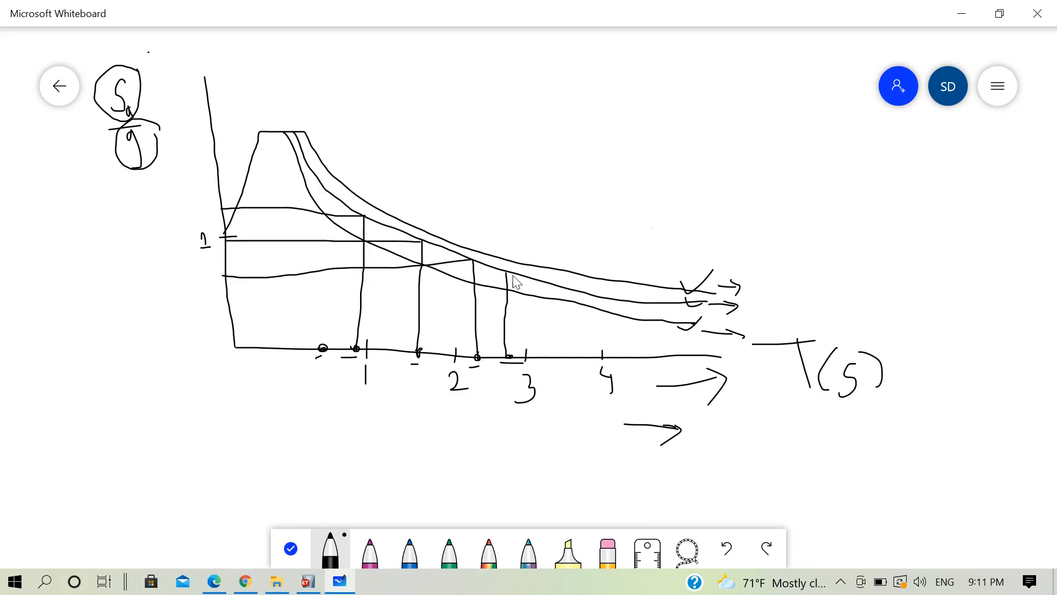
{"action": "left_click_drag", "start_coordinate": [500, 275], "coordinate": [228, 298]}
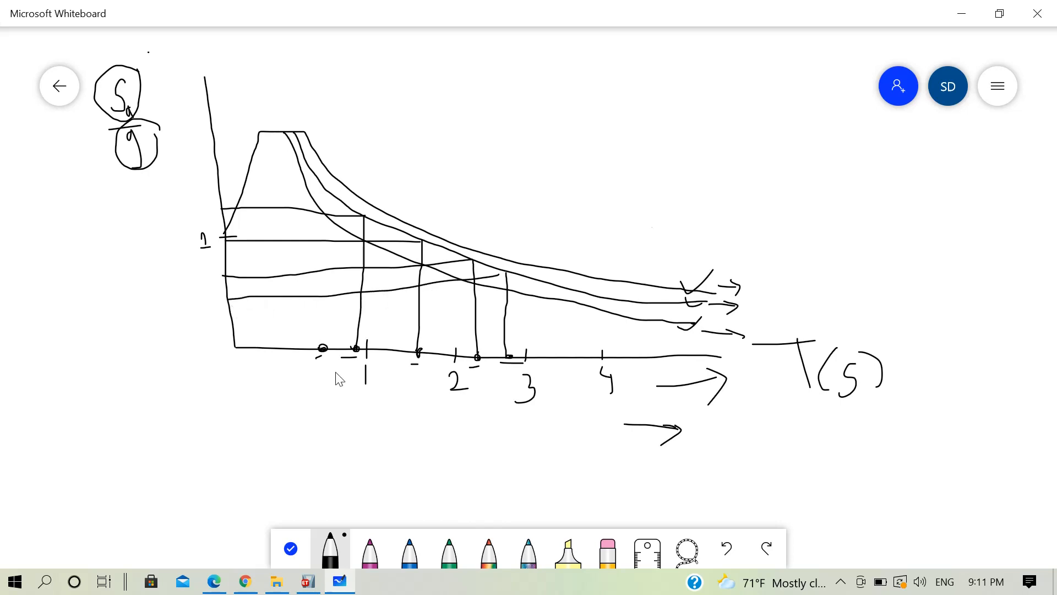
Step: Add tick marks beneath the modal period points on the T axis
{"action": "left_click_drag", "start_coordinate": [345, 380], "coordinate": [378, 373]}
{"action": "mouse_move", "coordinate": [309, 358]}
{"action": "left_mouse_down"}
{"action": "mouse_move", "coordinate": [434, 348]}
{"action": "mouse_move", "coordinate": [481, 363]}
{"action": "left_mouse_up"}
{"action": "left_click_drag", "start_coordinate": [334, 359], "coordinate": [348, 359]}
{"action": "left_click_drag", "start_coordinate": [503, 358], "coordinate": [527, 351]}
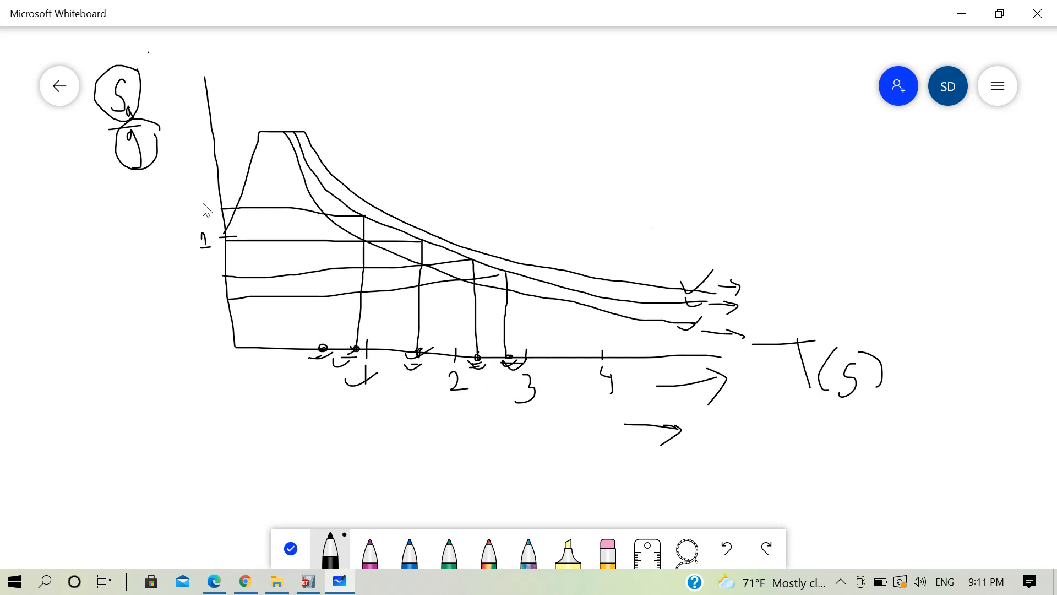
Step: Tick the four projected values on the Sa/g axis and circle them as a group
{"action": "mouse_move", "coordinate": [201, 206]}
{"action": "left_mouse_down"}
{"action": "mouse_move", "coordinate": [209, 210]}
{"action": "mouse_move", "coordinate": [231, 182]}
{"action": "left_mouse_up"}
{"action": "left_click_drag", "start_coordinate": [219, 235], "coordinate": [240, 216]}
{"action": "left_click_drag", "start_coordinate": [206, 264], "coordinate": [239, 248]}
{"action": "left_click_drag", "start_coordinate": [212, 294], "coordinate": [242, 286]}
{"action": "mouse_move", "coordinate": [243, 188]}
{"action": "left_mouse_down"}
{"action": "mouse_move", "coordinate": [176, 239]}
{"action": "mouse_move", "coordinate": [227, 327]}
{"action": "mouse_move", "coordinate": [260, 215]}
{"action": "mouse_move", "coordinate": [246, 184]}
{"action": "left_mouse_up"}
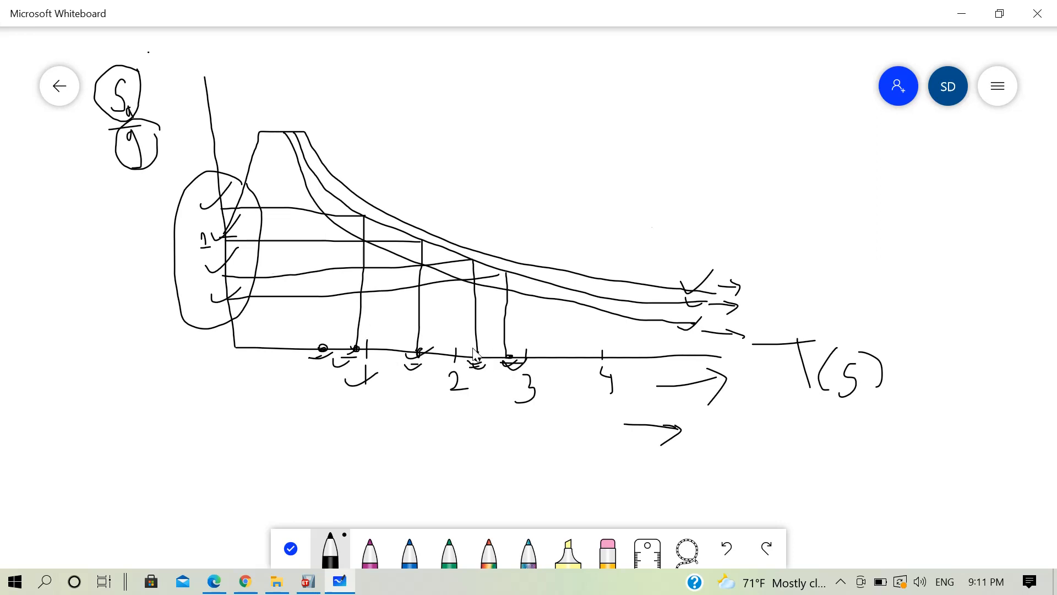
Step: Emphasize the period points near 1 and between 1 and 2, retracing their projections to the Sa/g axis
{"action": "left_click_drag", "start_coordinate": [475, 357], "coordinate": [478, 358]}
{"action": "mouse_move", "coordinate": [327, 354]}
{"action": "left_mouse_down"}
{"action": "mouse_move", "coordinate": [331, 372]}
{"action": "mouse_move", "coordinate": [369, 345]}
{"action": "mouse_move", "coordinate": [383, 356]}
{"action": "left_mouse_up"}
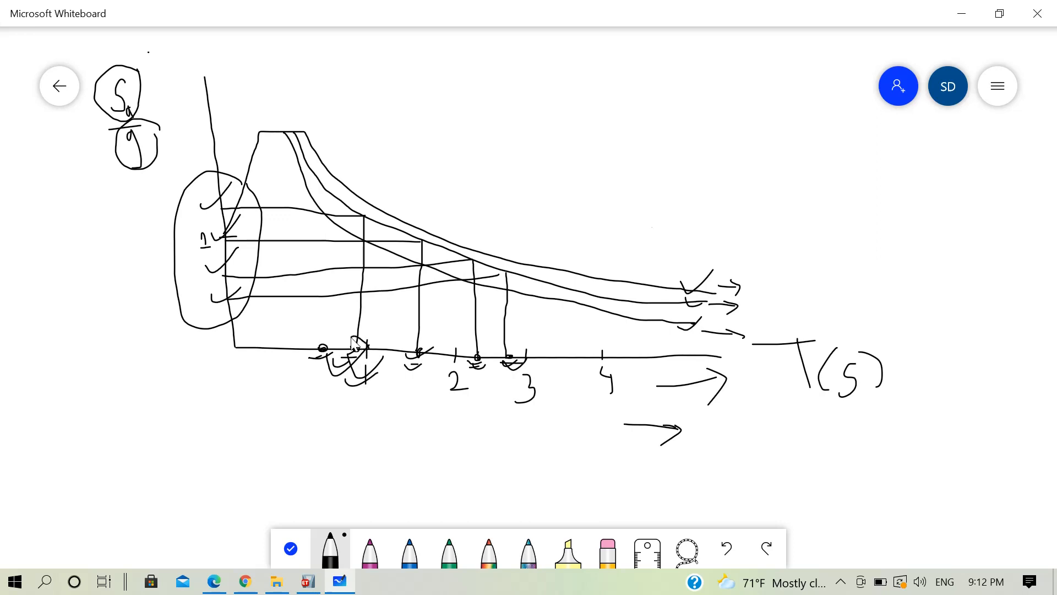
{"action": "mouse_move", "coordinate": [352, 338]}
{"action": "left_mouse_down"}
{"action": "mouse_move", "coordinate": [368, 357]}
{"action": "mouse_move", "coordinate": [352, 352]}
{"action": "mouse_move", "coordinate": [368, 358]}
{"action": "mouse_move", "coordinate": [358, 350]}
{"action": "mouse_move", "coordinate": [367, 221]}
{"action": "mouse_move", "coordinate": [222, 207]}
{"action": "left_mouse_up"}
{"action": "left_click_drag", "start_coordinate": [194, 199], "coordinate": [243, 160]}
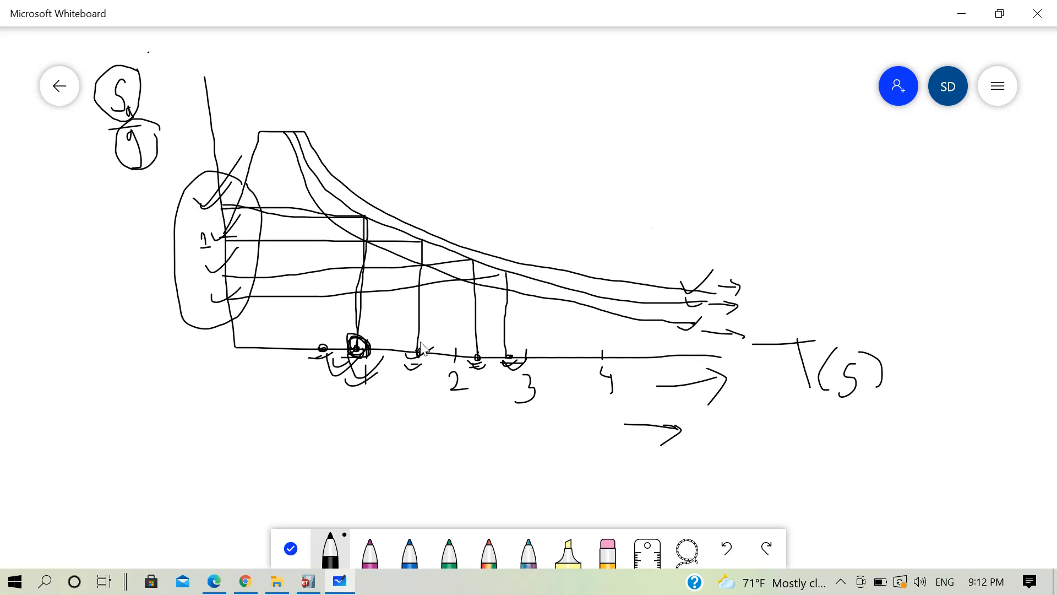
{"action": "mouse_move", "coordinate": [431, 345]}
{"action": "left_mouse_down"}
{"action": "mouse_move", "coordinate": [410, 343]}
{"action": "mouse_move", "coordinate": [438, 352]}
{"action": "mouse_move", "coordinate": [418, 363]}
{"action": "mouse_move", "coordinate": [418, 254]}
{"action": "mouse_move", "coordinate": [227, 240]}
{"action": "left_mouse_up"}
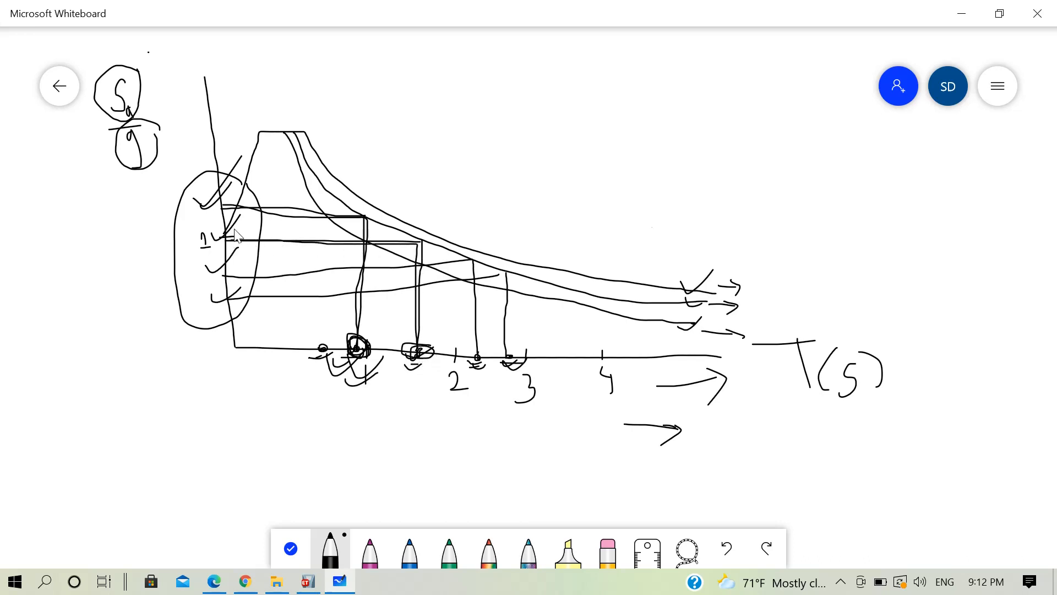
Step: Circle and tick the Sa/g axis label, and add an emphasis mark at the second projected value
{"action": "mouse_move", "coordinate": [161, 68]}
{"action": "left_mouse_down"}
{"action": "mouse_move", "coordinate": [142, 55]}
{"action": "mouse_move", "coordinate": [79, 105]}
{"action": "mouse_move", "coordinate": [160, 179]}
{"action": "mouse_move", "coordinate": [161, 68]}
{"action": "left_mouse_up"}
{"action": "left_click_drag", "start_coordinate": [74, 144], "coordinate": [141, 120]}
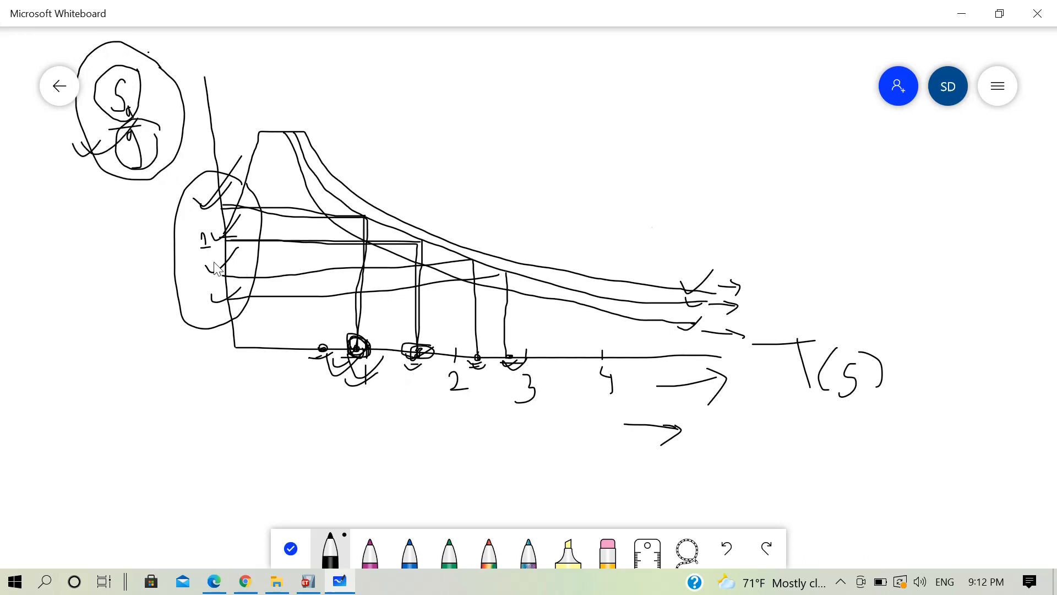
{"action": "mouse_move", "coordinate": [212, 234]}
{"action": "left_mouse_down"}
{"action": "mouse_move", "coordinate": [246, 237]}
{"action": "mouse_move", "coordinate": [257, 226]}
{"action": "left_mouse_up"}
Step: Return to ETABS and add two acceleration loads to the RespSpec case, one for U1 and one for U2
{"action": "left_click", "coordinate": [964, 12]}
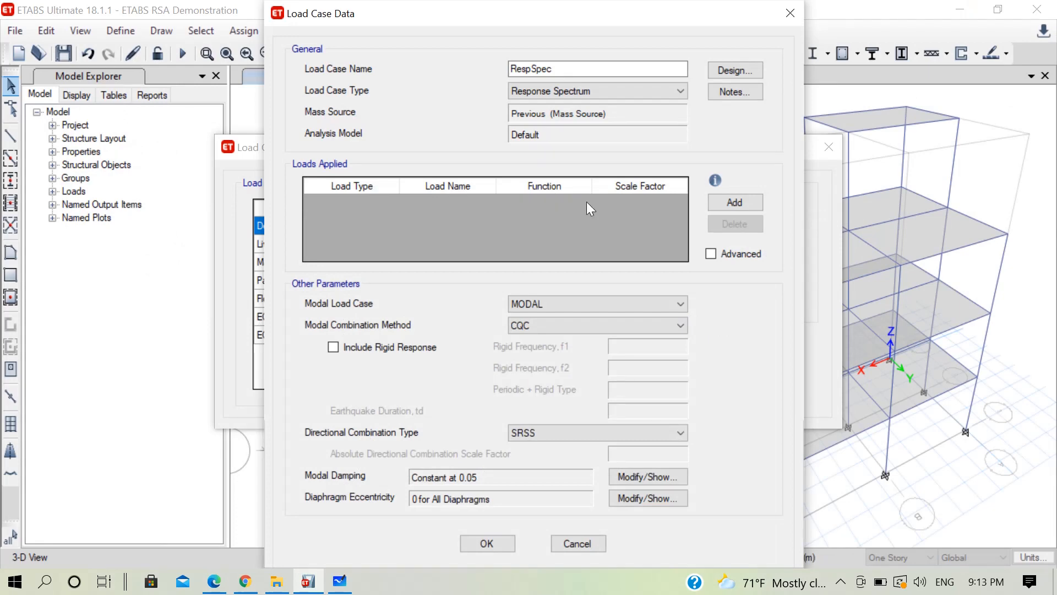
{"action": "left_click", "coordinate": [741, 201]}
{"action": "left_click", "coordinate": [741, 206]}
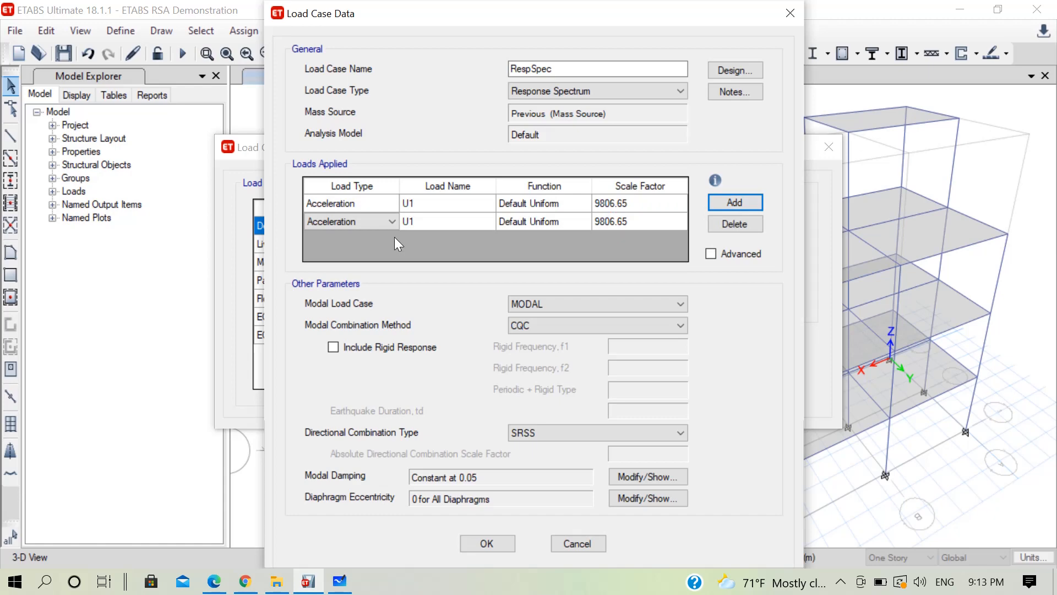
{"action": "left_click", "coordinate": [395, 218]}
{"action": "left_click", "coordinate": [487, 202]}
{"action": "left_click", "coordinate": [489, 202]}
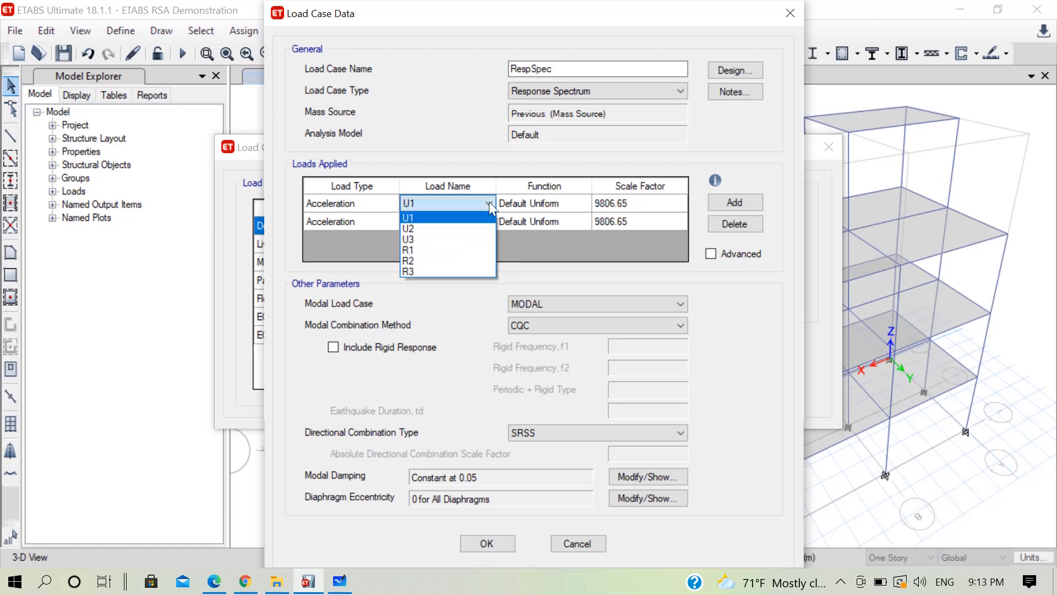
{"action": "left_click", "coordinate": [489, 218]}
{"action": "left_click", "coordinate": [489, 220]}
{"action": "left_click", "coordinate": [489, 220]}
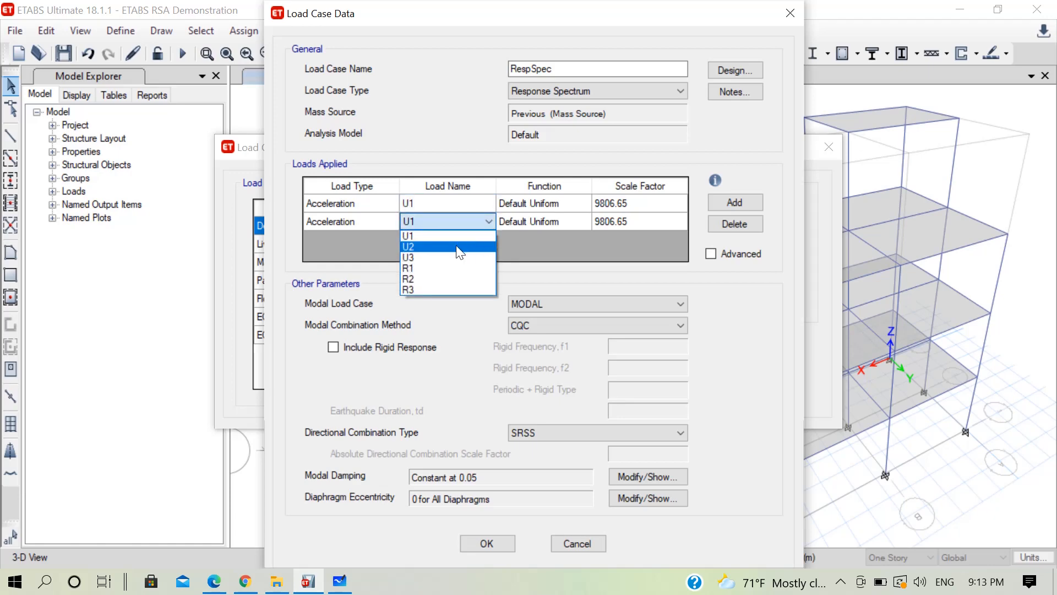
{"action": "left_click", "coordinate": [460, 246]}
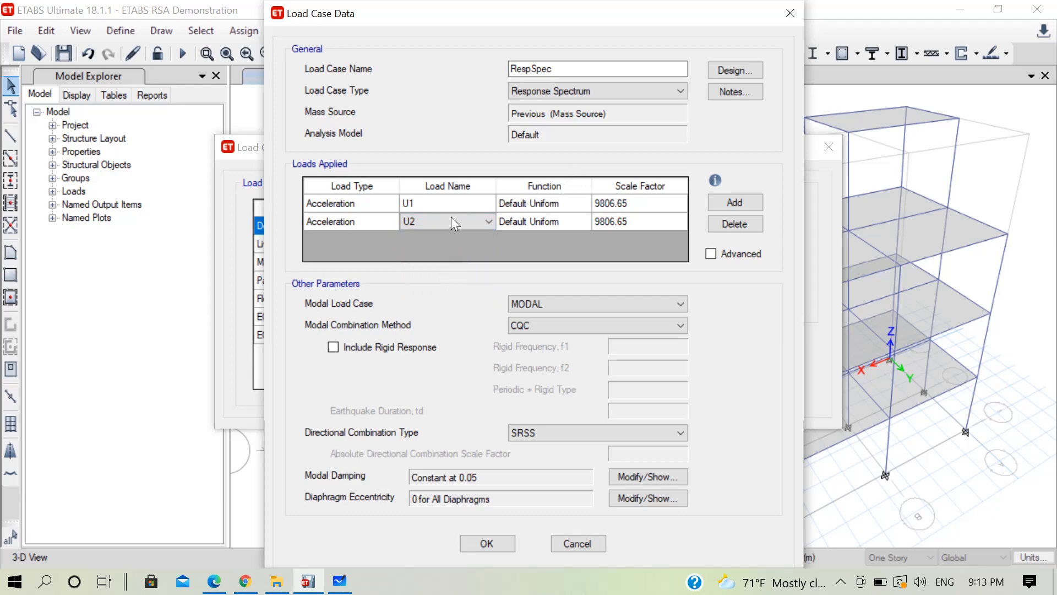
Step: Assign the RSF1893 function to both the U1 and U2 acceleration loads
{"action": "left_click", "coordinate": [556, 208]}
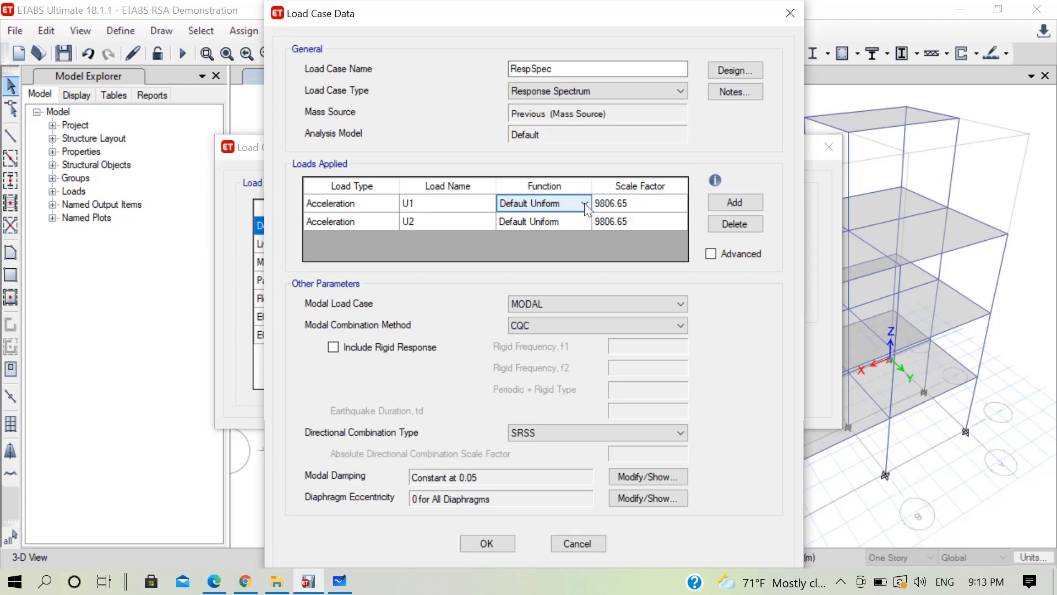
{"action": "left_click", "coordinate": [585, 204]}
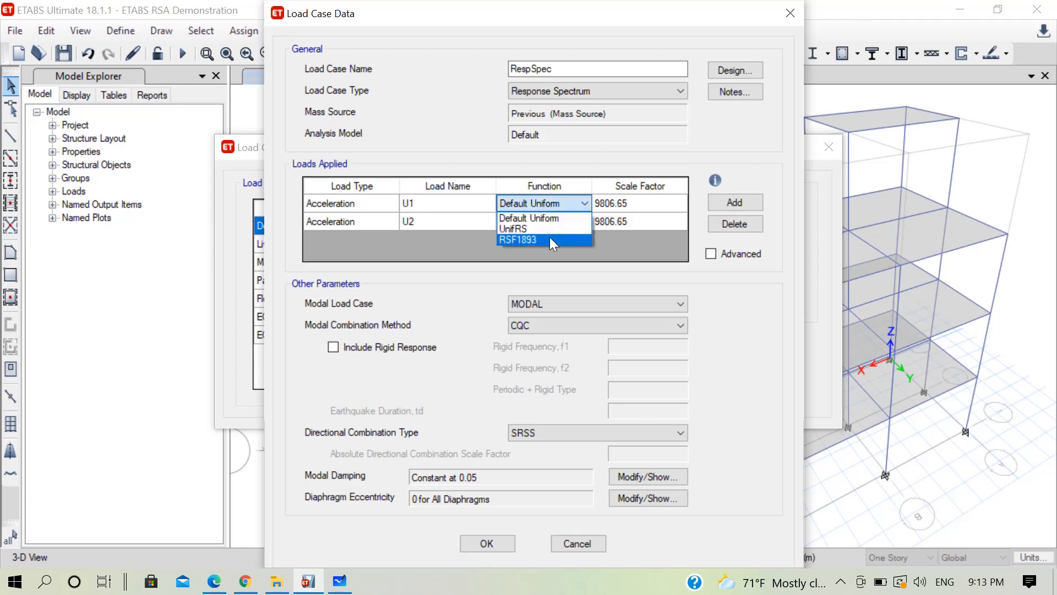
{"action": "left_click", "coordinate": [544, 240]}
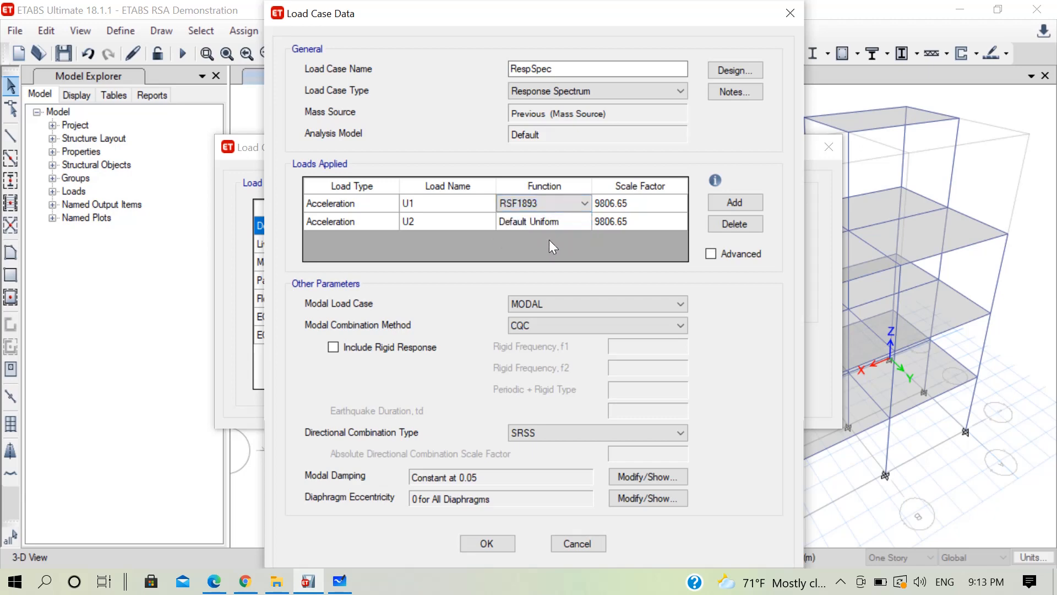
{"action": "left_click", "coordinate": [585, 221]}
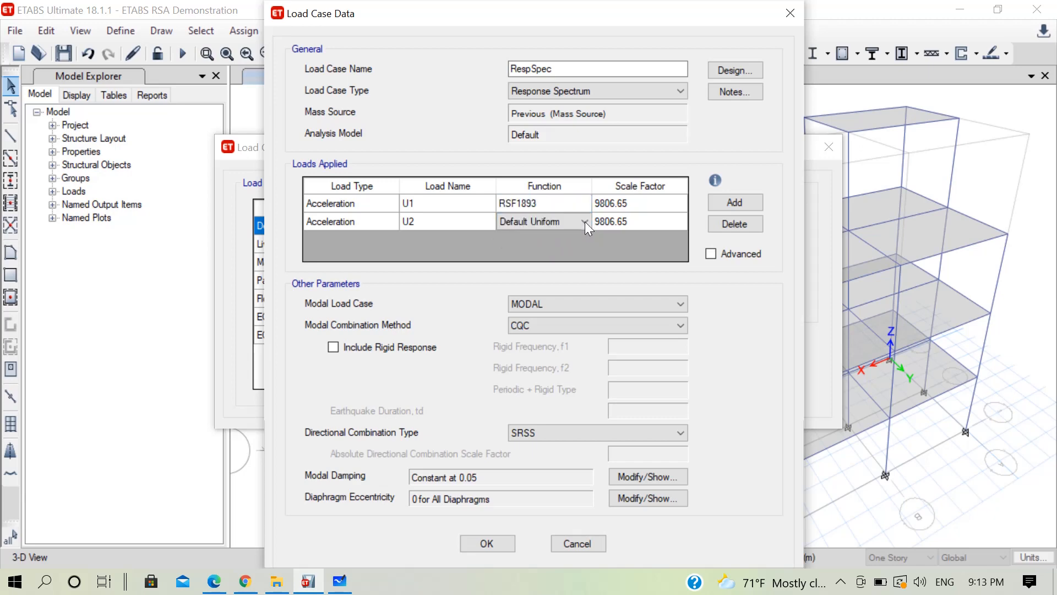
{"action": "left_click", "coordinate": [585, 221]}
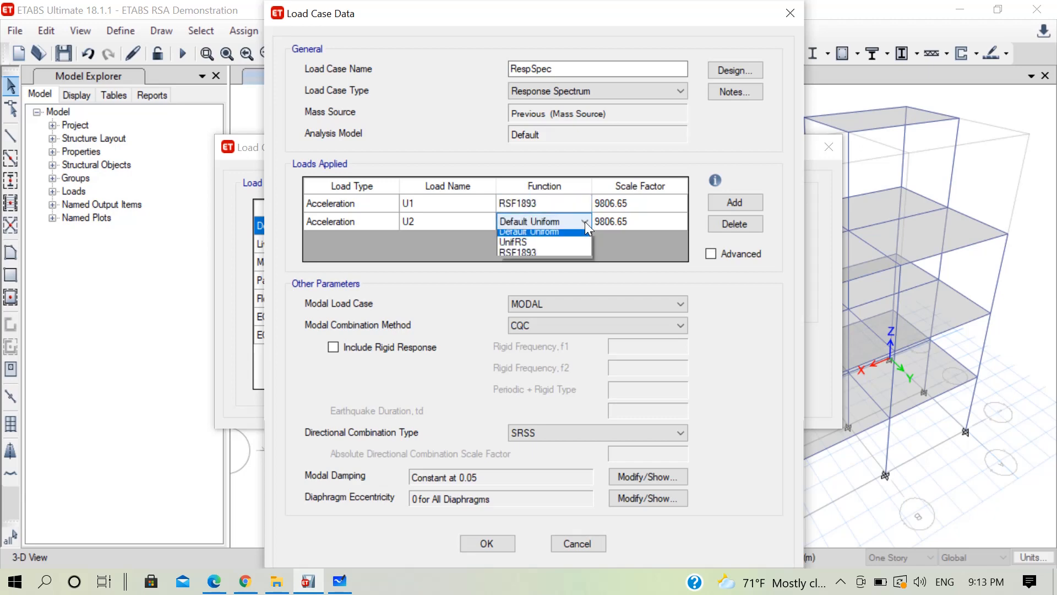
{"action": "left_click", "coordinate": [538, 258]}
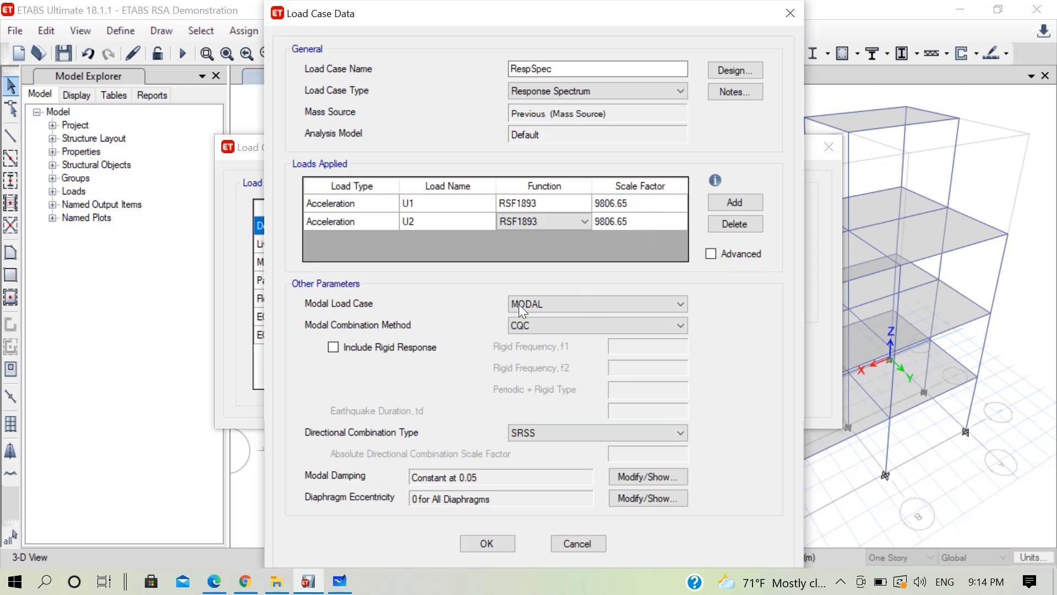
Step: Switch to Microsoft Whiteboard and erase the existing response spectrum sketch
{"action": "mouse_move", "coordinate": [341, 584]}
{"action": "left_click", "coordinate": [382, 507]}
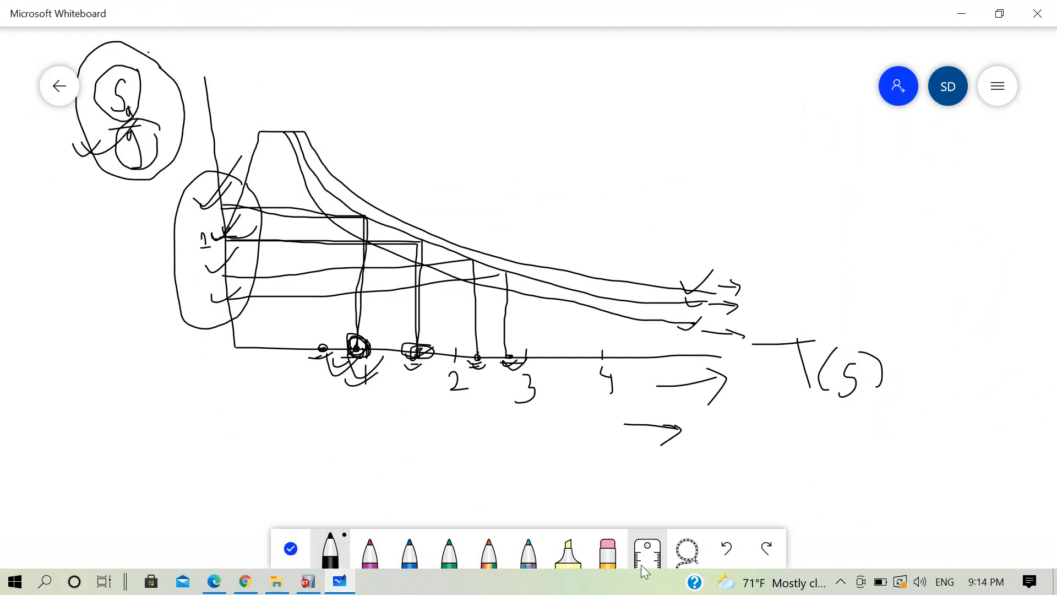
{"action": "left_click", "coordinate": [608, 550]}
{"action": "mouse_move", "coordinate": [805, 385]}
{"action": "left_mouse_down"}
{"action": "mouse_move", "coordinate": [864, 357]}
{"action": "mouse_move", "coordinate": [768, 347]}
{"action": "mouse_move", "coordinate": [661, 460]}
{"action": "mouse_move", "coordinate": [802, 358]}
{"action": "mouse_move", "coordinate": [688, 314]}
{"action": "mouse_move", "coordinate": [165, 200]}
{"action": "mouse_move", "coordinate": [83, 36]}
{"action": "mouse_move", "coordinate": [302, 156]}
{"action": "mouse_move", "coordinate": [231, 205]}
{"action": "mouse_move", "coordinate": [488, 242]}
{"action": "mouse_move", "coordinate": [349, 401]}
{"action": "mouse_move", "coordinate": [619, 366]}
{"action": "mouse_move", "coordinate": [491, 461]}
{"action": "left_mouse_up"}
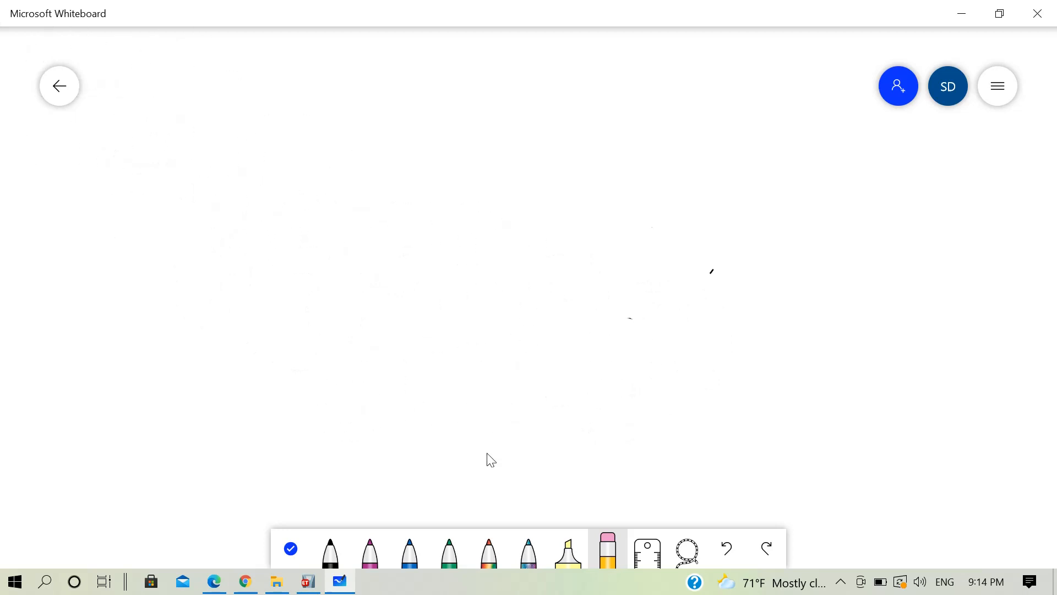
Step: Draw new axes with a response spectrum curve in black pen, labelling them with a circled Sa/g and T
{"action": "left_click", "coordinate": [336, 555]}
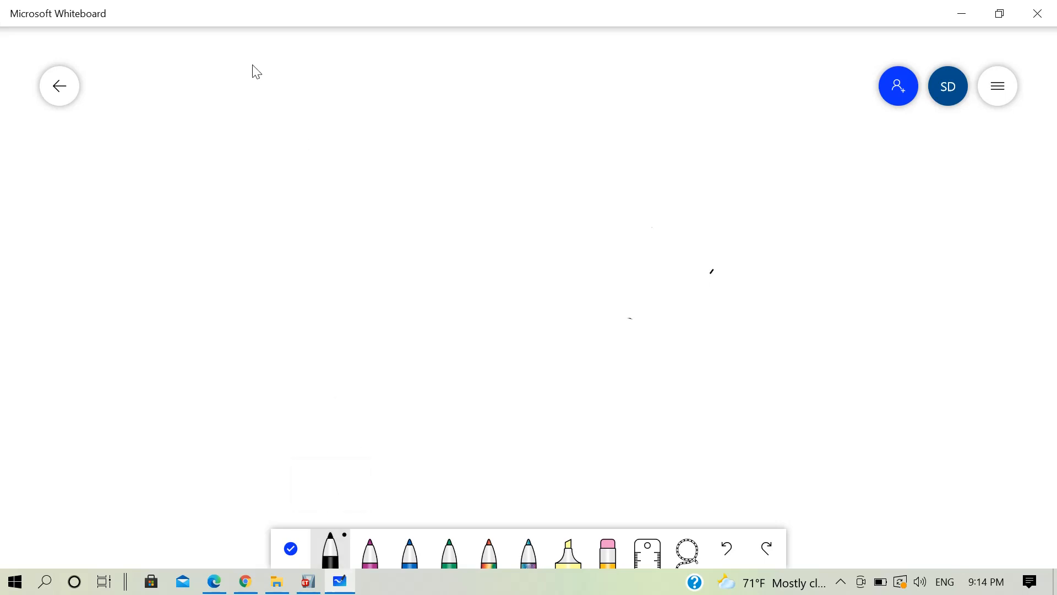
{"action": "mouse_move", "coordinate": [232, 71]}
{"action": "left_mouse_down"}
{"action": "mouse_move", "coordinate": [243, 269]}
{"action": "mouse_move", "coordinate": [606, 279]}
{"action": "left_mouse_up"}
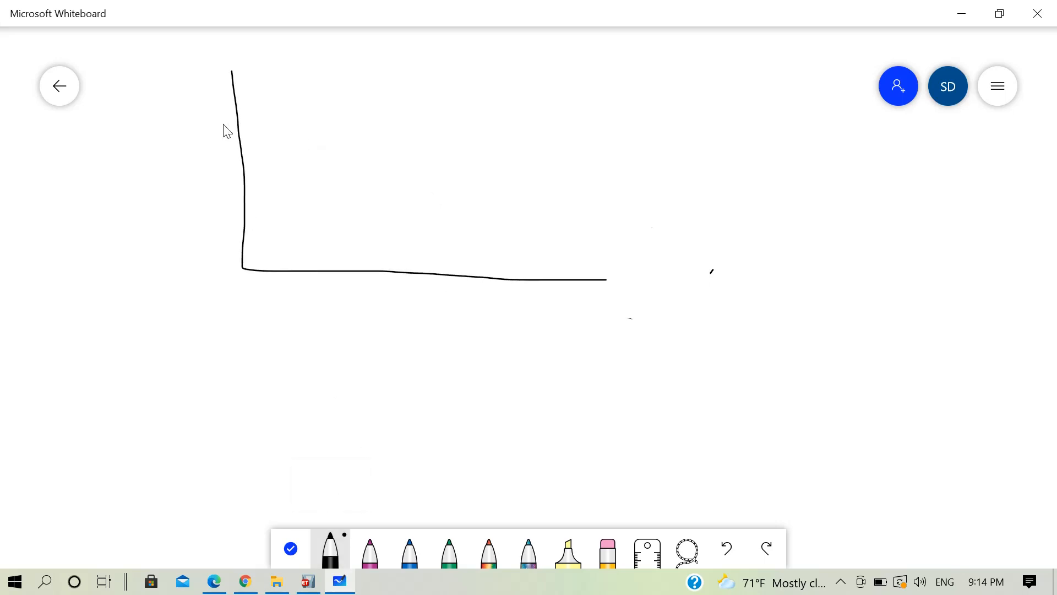
{"action": "mouse_move", "coordinate": [243, 195]}
{"action": "left_mouse_down"}
{"action": "mouse_move", "coordinate": [275, 118]}
{"action": "mouse_move", "coordinate": [320, 109]}
{"action": "mouse_move", "coordinate": [442, 210]}
{"action": "mouse_move", "coordinate": [551, 238]}
{"action": "left_mouse_up"}
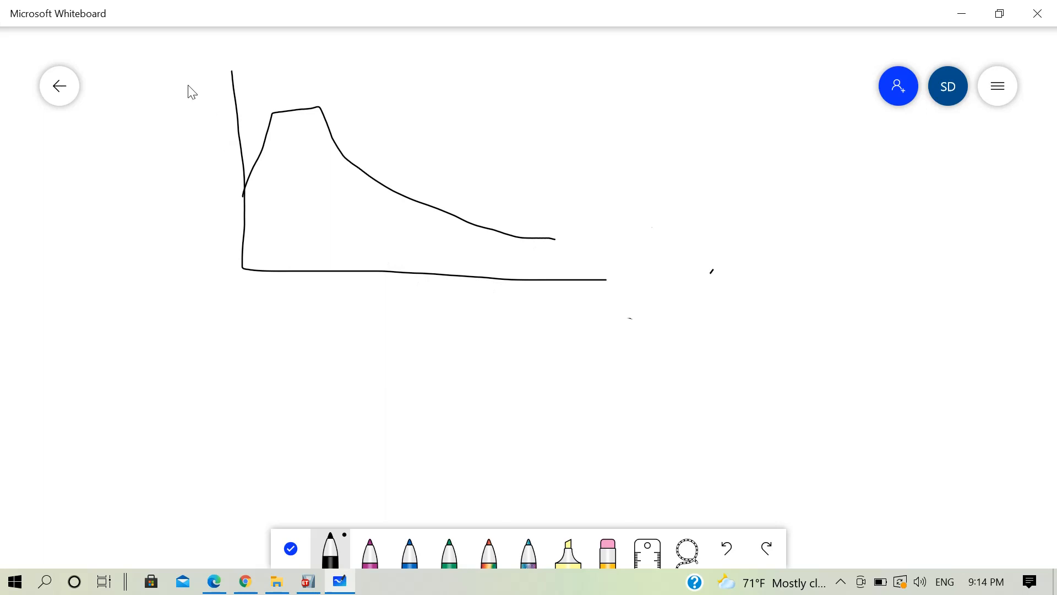
{"action": "mouse_move", "coordinate": [171, 65]}
{"action": "left_mouse_down"}
{"action": "mouse_move", "coordinate": [175, 95]}
{"action": "mouse_move", "coordinate": [209, 105]}
{"action": "mouse_move", "coordinate": [182, 153]}
{"action": "left_mouse_up"}
{"action": "mouse_move", "coordinate": [206, 80]}
{"action": "left_mouse_down"}
{"action": "mouse_move", "coordinate": [170, 50]}
{"action": "mouse_move", "coordinate": [207, 139]}
{"action": "mouse_move", "coordinate": [198, 83]}
{"action": "left_mouse_up"}
{"action": "mouse_move", "coordinate": [610, 277]}
{"action": "left_mouse_down"}
{"action": "mouse_move", "coordinate": [639, 277]}
{"action": "mouse_move", "coordinate": [626, 297]}
{"action": "left_mouse_up"}
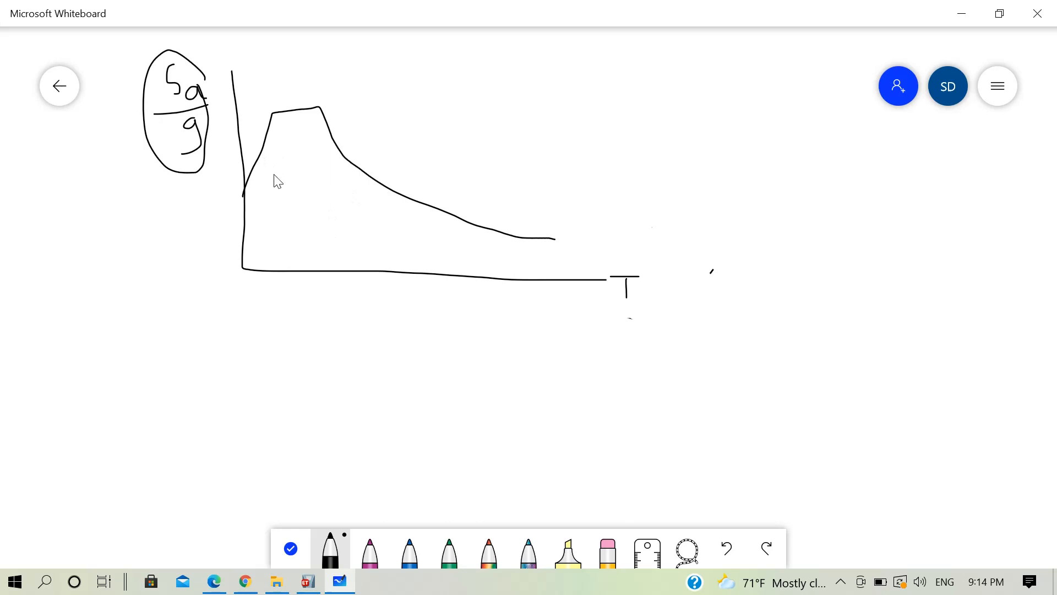
Step: Draw six vertical lines from the spectrum curve down towards the T axis
{"action": "left_click_drag", "start_coordinate": [257, 168], "coordinate": [269, 274]}
{"action": "left_click_drag", "start_coordinate": [280, 120], "coordinate": [296, 265]}
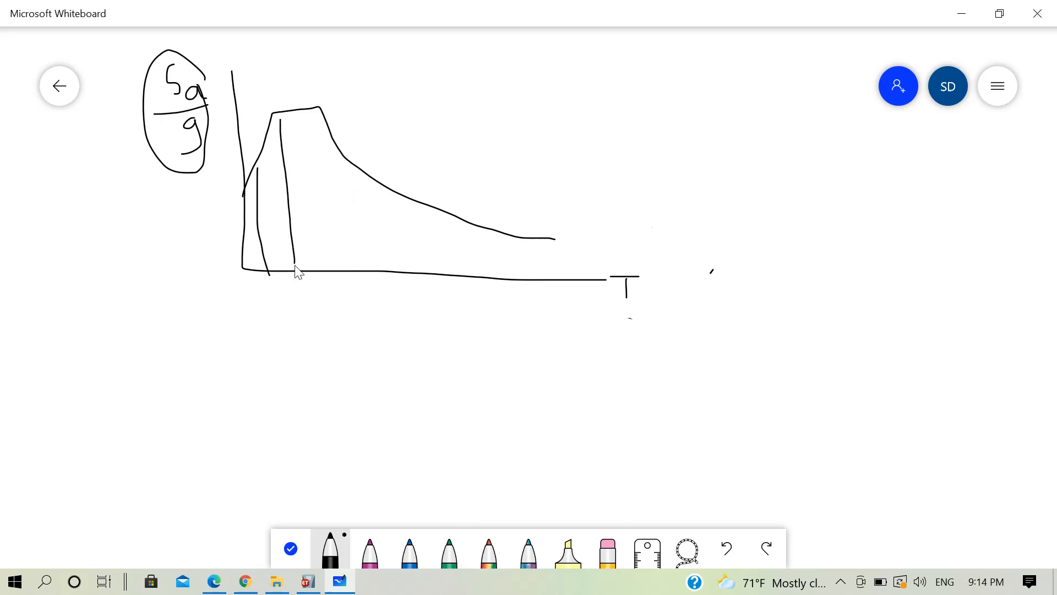
{"action": "left_click_drag", "start_coordinate": [304, 124], "coordinate": [314, 275]}
{"action": "left_click_drag", "start_coordinate": [331, 146], "coordinate": [340, 262]}
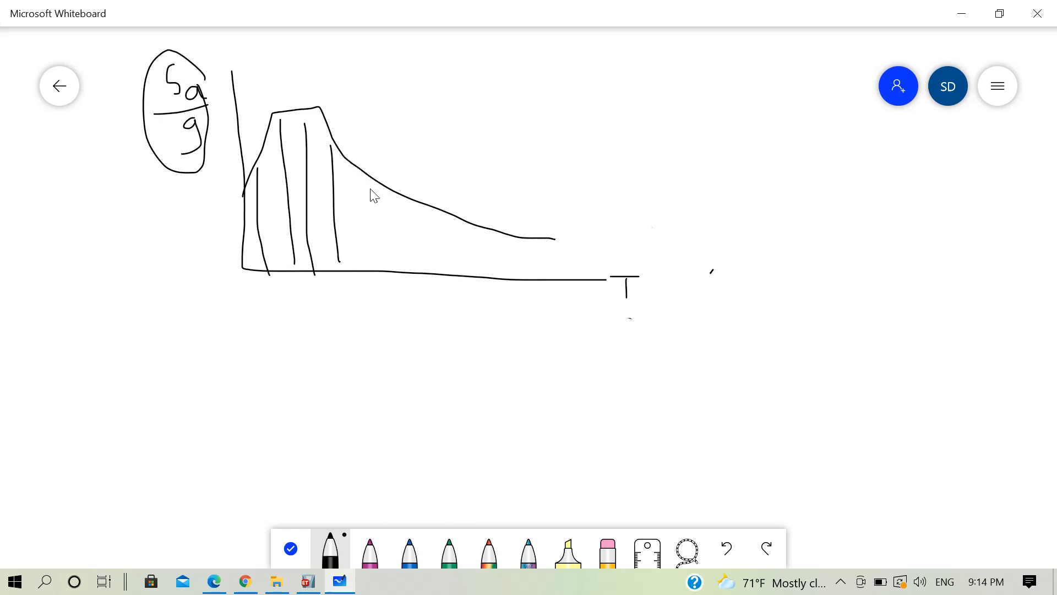
{"action": "left_click_drag", "start_coordinate": [371, 182], "coordinate": [380, 257]}
{"action": "left_click_drag", "start_coordinate": [404, 199], "coordinate": [410, 272]}
Step: Circle Sa and g individually, encircle the whole graph, and emphasize the Sa/g axis label with more circles and ticks
{"action": "mouse_move", "coordinate": [216, 70]}
{"action": "left_mouse_down"}
{"action": "mouse_move", "coordinate": [168, 51]}
{"action": "mouse_move", "coordinate": [181, 99]}
{"action": "mouse_move", "coordinate": [204, 61]}
{"action": "left_mouse_up"}
{"action": "mouse_move", "coordinate": [226, 132]}
{"action": "left_mouse_down"}
{"action": "mouse_move", "coordinate": [199, 115]}
{"action": "mouse_move", "coordinate": [212, 165]}
{"action": "mouse_move", "coordinate": [216, 131]}
{"action": "left_mouse_up"}
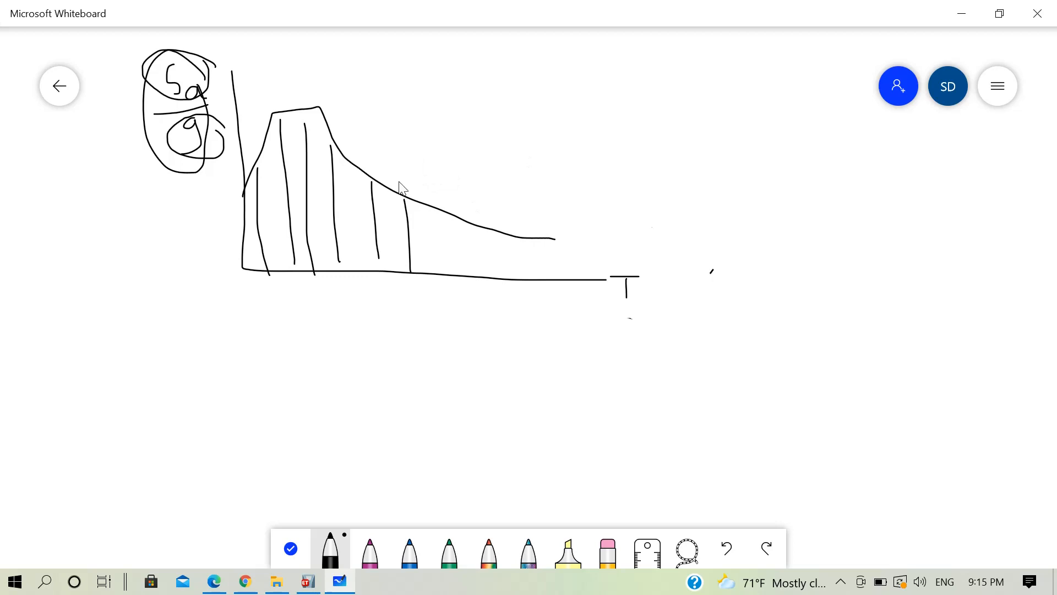
{"action": "mouse_move", "coordinate": [541, 145]}
{"action": "left_mouse_down"}
{"action": "mouse_move", "coordinate": [243, 45]}
{"action": "mouse_move", "coordinate": [176, 235]}
{"action": "mouse_move", "coordinate": [597, 229]}
{"action": "mouse_move", "coordinate": [548, 106]}
{"action": "left_mouse_up"}
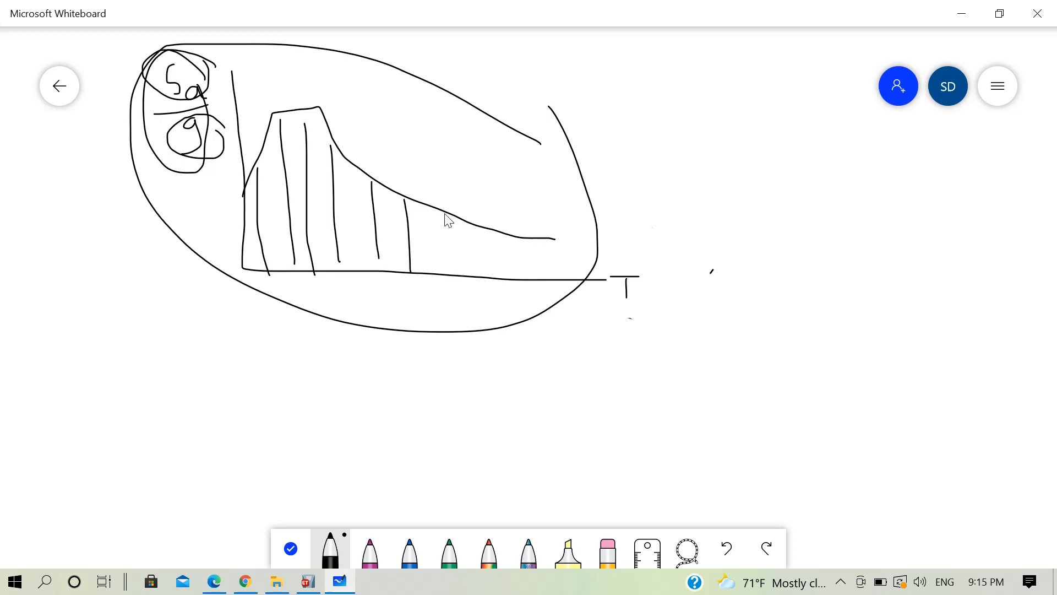
{"action": "mouse_move", "coordinate": [231, 67]}
{"action": "left_mouse_down"}
{"action": "mouse_move", "coordinate": [212, 51]}
{"action": "mouse_move", "coordinate": [135, 115]}
{"action": "mouse_move", "coordinate": [223, 166]}
{"action": "mouse_move", "coordinate": [210, 54]}
{"action": "left_mouse_up"}
{"action": "mouse_move", "coordinate": [96, 133]}
{"action": "left_mouse_down"}
{"action": "mouse_move", "coordinate": [104, 162]}
{"action": "mouse_move", "coordinate": [144, 130]}
{"action": "mouse_move", "coordinate": [163, 168]}
{"action": "mouse_move", "coordinate": [196, 157]}
{"action": "mouse_move", "coordinate": [201, 172]}
{"action": "left_mouse_up"}
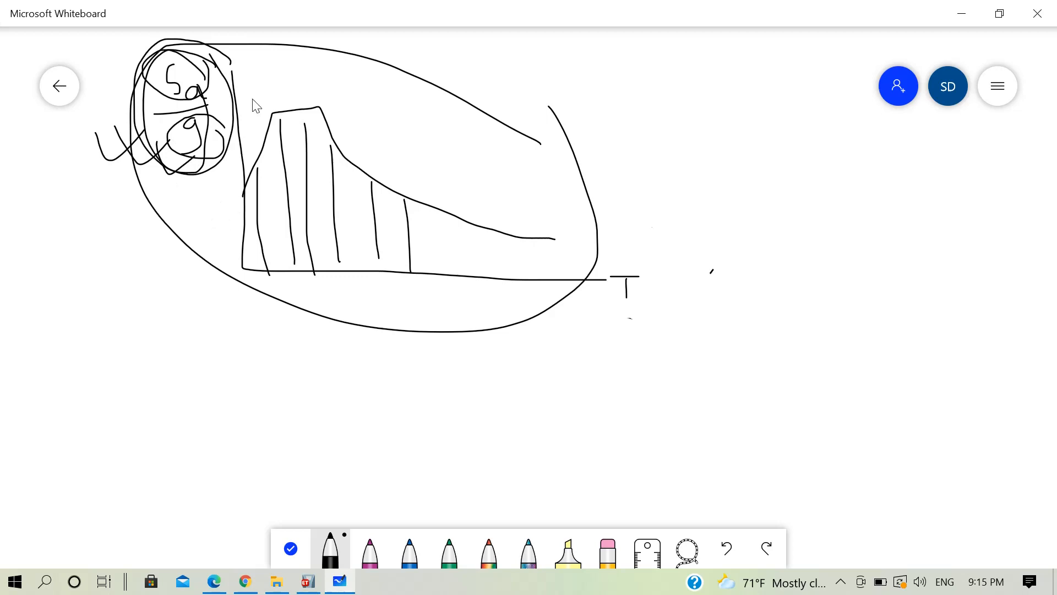
{"action": "mouse_move", "coordinate": [223, 68]}
{"action": "left_mouse_down"}
{"action": "mouse_move", "coordinate": [201, 57]}
{"action": "mouse_move", "coordinate": [132, 145]}
{"action": "mouse_move", "coordinate": [223, 91]}
{"action": "mouse_move", "coordinate": [212, 55]}
{"action": "left_mouse_up"}
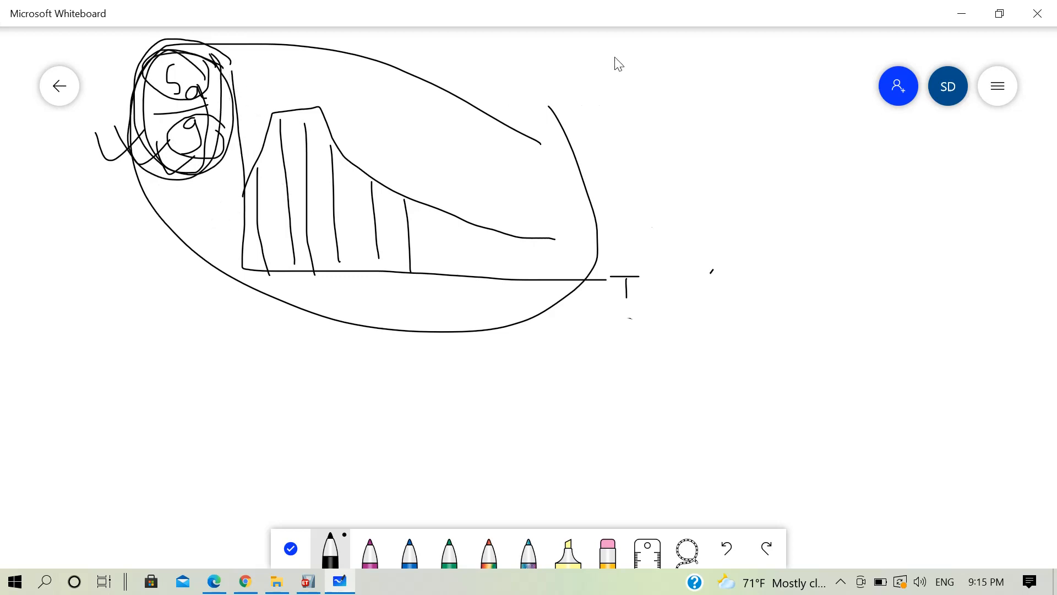
Step: Write Sa/g beside the upper end of the graph and circle it
{"action": "mouse_move", "coordinate": [614, 55]}
{"action": "left_mouse_down"}
{"action": "mouse_move", "coordinate": [585, 100]}
{"action": "mouse_move", "coordinate": [633, 92]}
{"action": "left_mouse_up"}
{"action": "mouse_move", "coordinate": [581, 116]}
{"action": "left_mouse_down"}
{"action": "mouse_move", "coordinate": [635, 103]}
{"action": "mouse_move", "coordinate": [608, 150]}
{"action": "left_mouse_up"}
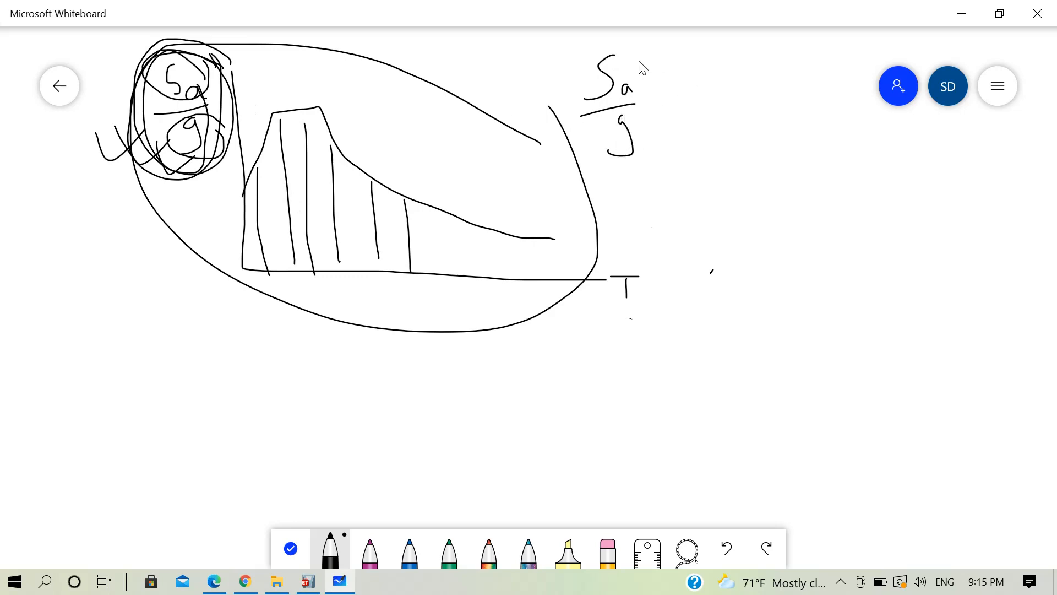
{"action": "mouse_move", "coordinate": [635, 52]}
{"action": "left_mouse_down"}
{"action": "mouse_move", "coordinate": [552, 177]}
{"action": "mouse_move", "coordinate": [665, 90]}
{"action": "mouse_move", "coordinate": [637, 50]}
{"action": "left_mouse_up"}
Step: Draw an arrow from the circled Sa/g to the note "units of accn" and circle the note
{"action": "left_click_drag", "start_coordinate": [656, 109], "coordinate": [768, 115]}
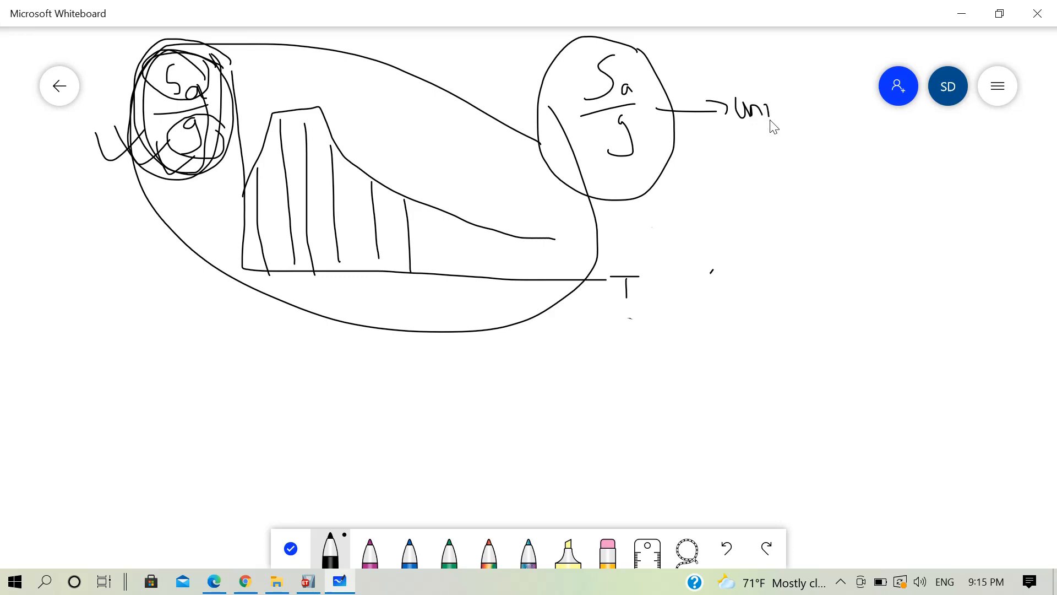
{"action": "left_click", "coordinate": [754, 79]}
{"action": "mouse_move", "coordinate": [763, 75]}
{"action": "left_mouse_down"}
{"action": "mouse_move", "coordinate": [778, 122]}
{"action": "mouse_move", "coordinate": [789, 104]}
{"action": "mouse_move", "coordinate": [786, 122]}
{"action": "mouse_move", "coordinate": [813, 112]}
{"action": "mouse_move", "coordinate": [840, 153]}
{"action": "left_mouse_up"}
{"action": "left_click_drag", "start_coordinate": [823, 129], "coordinate": [832, 126]}
{"action": "mouse_move", "coordinate": [800, 157]}
{"action": "left_mouse_down"}
{"action": "mouse_move", "coordinate": [791, 173]}
{"action": "mouse_move", "coordinate": [799, 179]}
{"action": "mouse_move", "coordinate": [827, 176]}
{"action": "mouse_move", "coordinate": [844, 159]}
{"action": "left_mouse_up"}
{"action": "mouse_move", "coordinate": [728, 204]}
{"action": "left_mouse_down"}
{"action": "mouse_move", "coordinate": [798, 221]}
{"action": "mouse_move", "coordinate": [706, 107]}
{"action": "mouse_move", "coordinate": [765, 215]}
{"action": "left_mouse_up"}
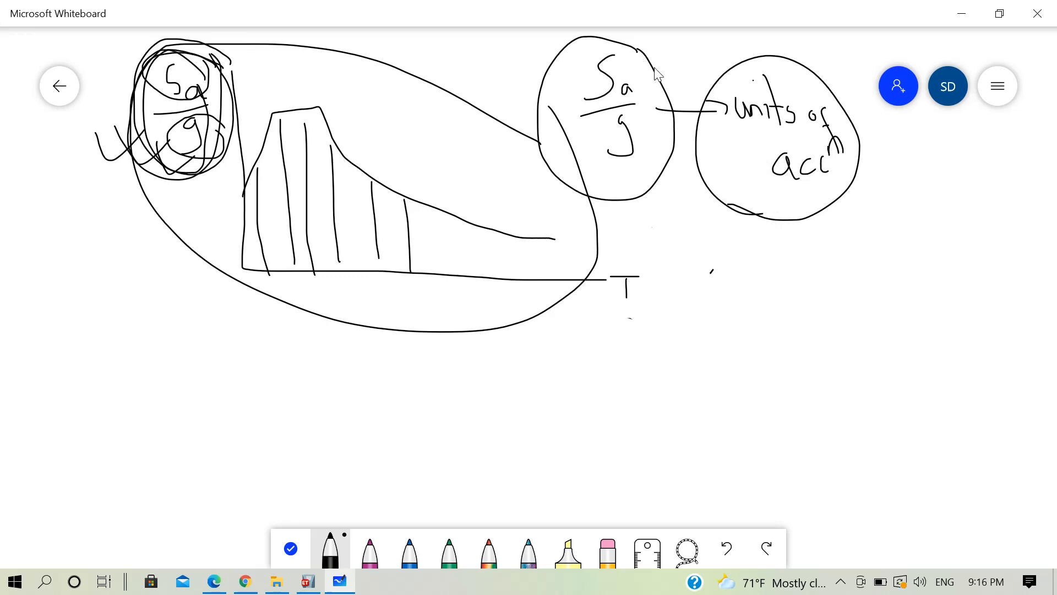
Step: Circle the Sa/g beside the graph again and write × g after it
{"action": "mouse_move", "coordinate": [660, 70]}
{"action": "left_mouse_down"}
{"action": "mouse_move", "coordinate": [566, 66]}
{"action": "mouse_move", "coordinate": [576, 217]}
{"action": "mouse_move", "coordinate": [666, 118]}
{"action": "mouse_move", "coordinate": [660, 80]}
{"action": "left_mouse_up"}
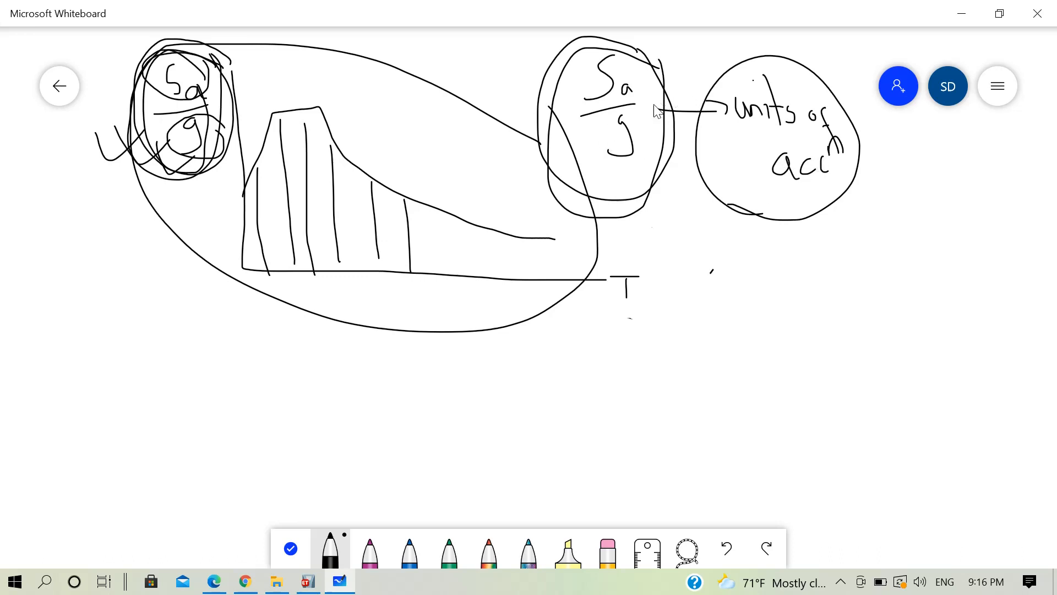
{"action": "mouse_move", "coordinate": [640, 90]}
{"action": "left_mouse_down"}
{"action": "mouse_move", "coordinate": [672, 108]}
{"action": "mouse_move", "coordinate": [651, 110]}
{"action": "left_mouse_up"}
{"action": "left_click_drag", "start_coordinate": [698, 82], "coordinate": [688, 135]}
{"action": "left_click_drag", "start_coordinate": [730, 205], "coordinate": [713, 239]}
Step: Write the expression Sa/g × g beside the "units of accn" note and circle the whole expression
{"action": "mouse_move", "coordinate": [912, 164]}
{"action": "left_mouse_down"}
{"action": "mouse_move", "coordinate": [901, 194]}
{"action": "mouse_move", "coordinate": [935, 214]}
{"action": "mouse_move", "coordinate": [895, 274]}
{"action": "left_mouse_up"}
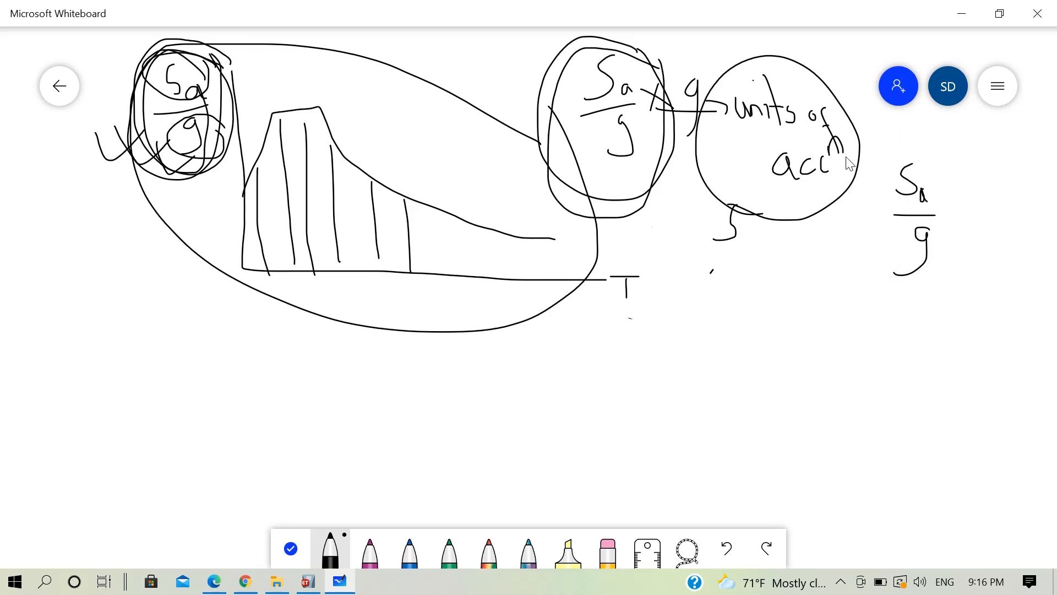
{"action": "left_click_drag", "start_coordinate": [953, 192], "coordinate": [972, 219]}
{"action": "left_click_drag", "start_coordinate": [971, 190], "coordinate": [954, 218]}
{"action": "left_click_drag", "start_coordinate": [1013, 188], "coordinate": [985, 256]}
{"action": "mouse_move", "coordinate": [1034, 190]}
{"action": "left_mouse_down"}
{"action": "mouse_move", "coordinate": [883, 198]}
{"action": "mouse_move", "coordinate": [969, 304]}
{"action": "mouse_move", "coordinate": [1048, 165]}
{"action": "left_mouse_up"}
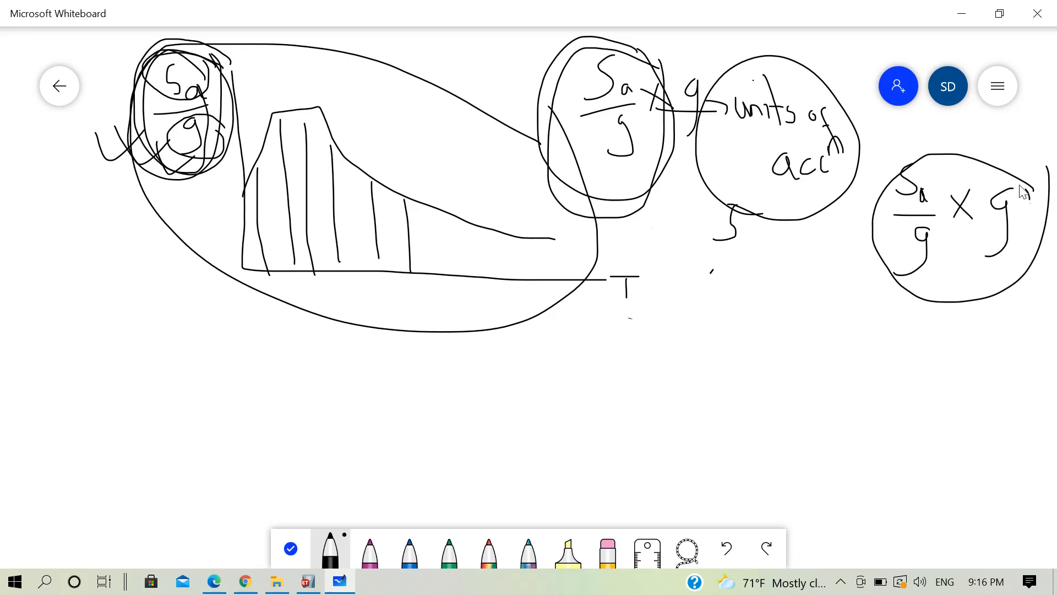
Step: Circle the multiplier g in the new expression and underline the words of the "units of accn" note
{"action": "mouse_move", "coordinate": [1023, 190]}
{"action": "left_mouse_down"}
{"action": "mouse_move", "coordinate": [1017, 261]}
{"action": "mouse_move", "coordinate": [994, 179]}
{"action": "mouse_move", "coordinate": [1030, 220]}
{"action": "mouse_move", "coordinate": [969, 187]}
{"action": "mouse_move", "coordinate": [1004, 259]}
{"action": "left_mouse_up"}
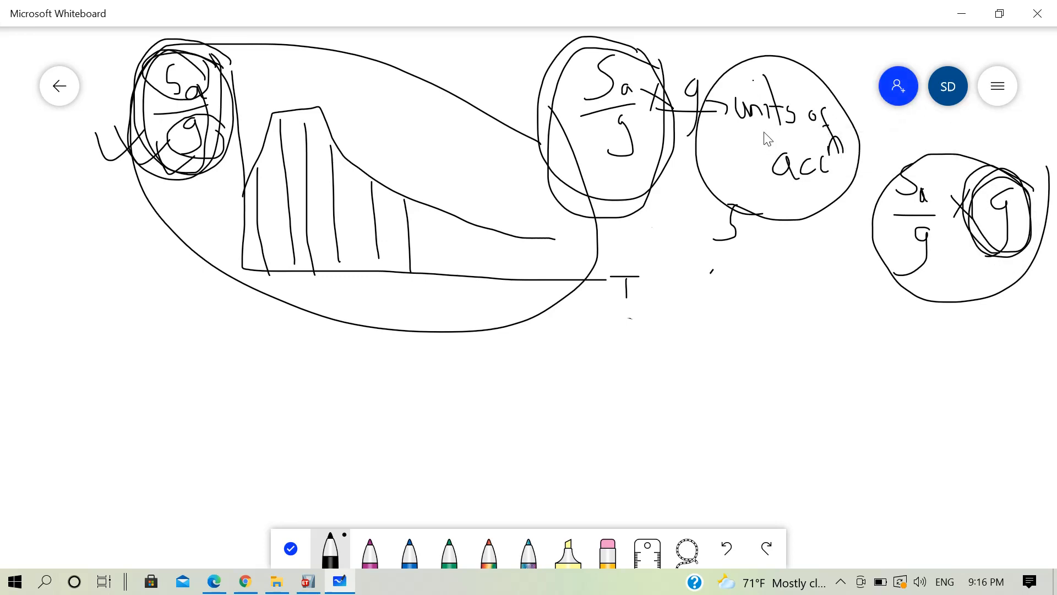
{"action": "left_click_drag", "start_coordinate": [758, 129], "coordinate": [809, 131]}
{"action": "left_click_drag", "start_coordinate": [780, 183], "coordinate": [814, 189]}
Step: Return to ETABS and cancel both the RespSpec load case definition and the Load Cases dialog
{"action": "left_click", "coordinate": [307, 584]}
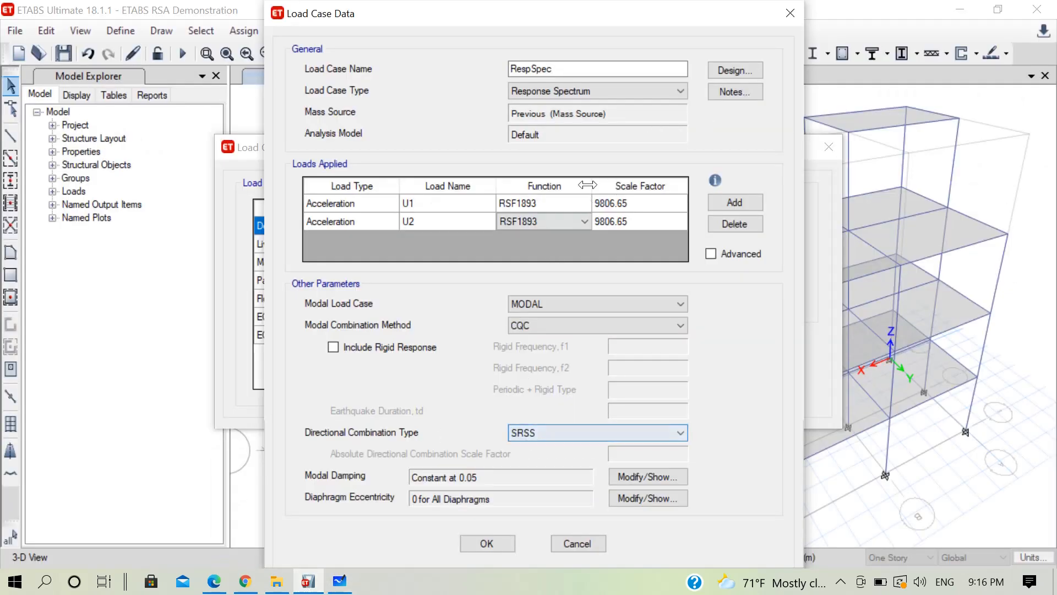
{"action": "left_click", "coordinate": [575, 544]}
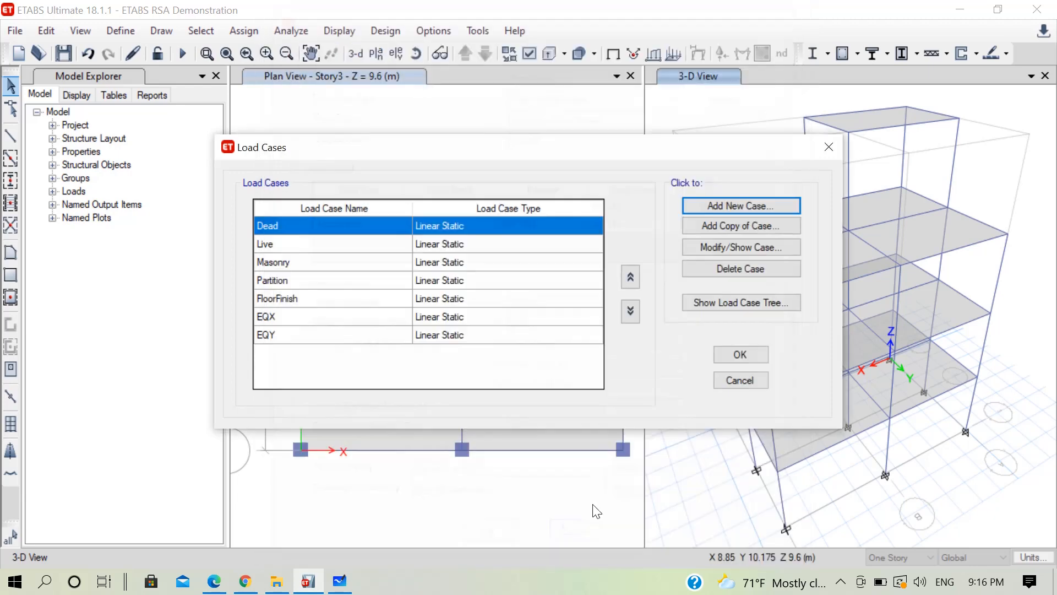
{"action": "left_click", "coordinate": [734, 384]}
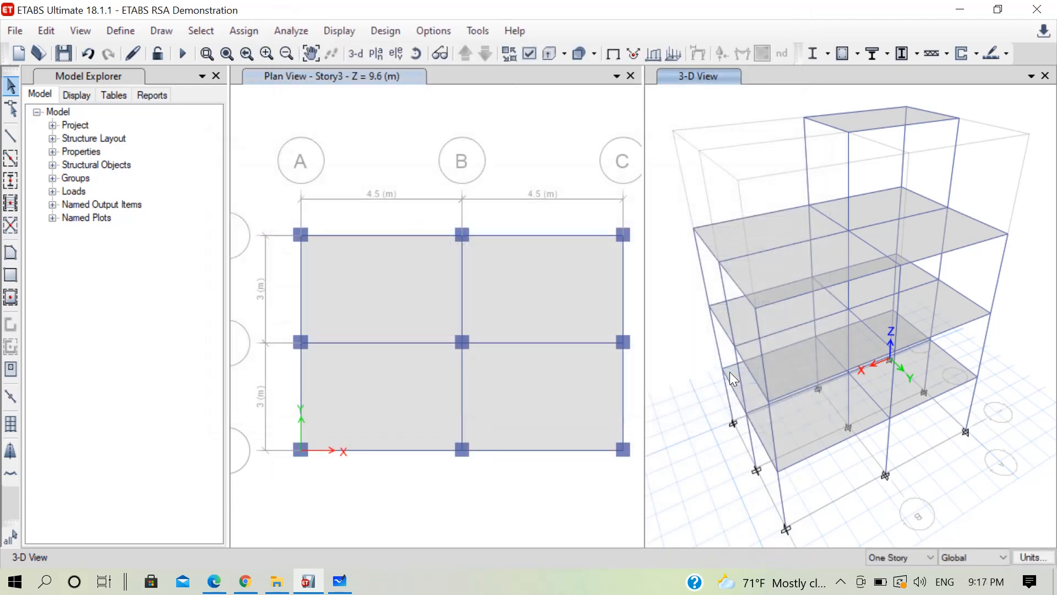
Step: Examine the translational and rotational acceleration units among the time-related display units, and close the form without changes
{"action": "left_click", "coordinate": [1034, 558]}
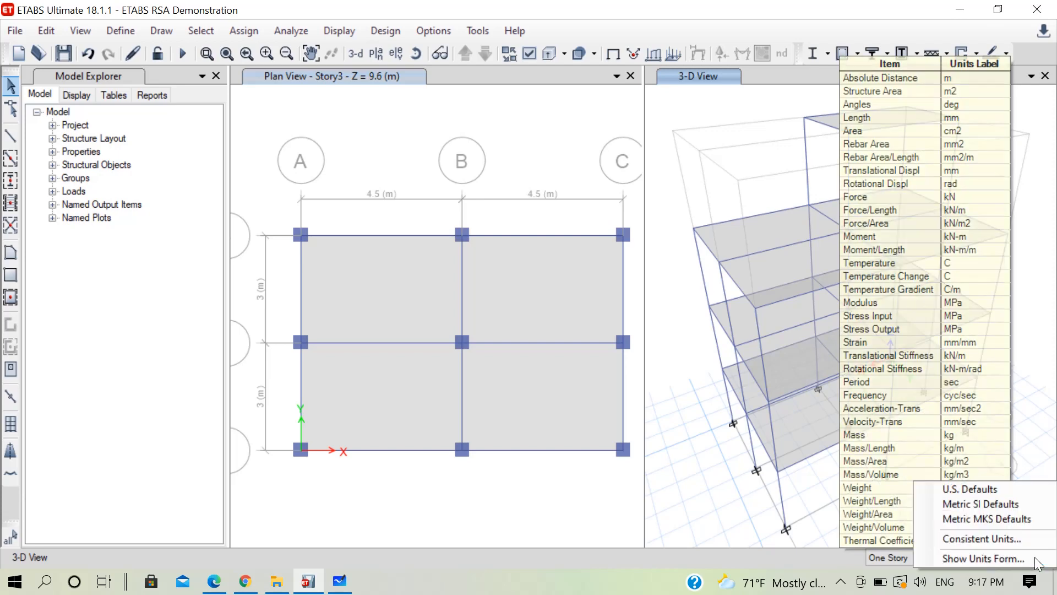
{"action": "left_click", "coordinate": [975, 559]}
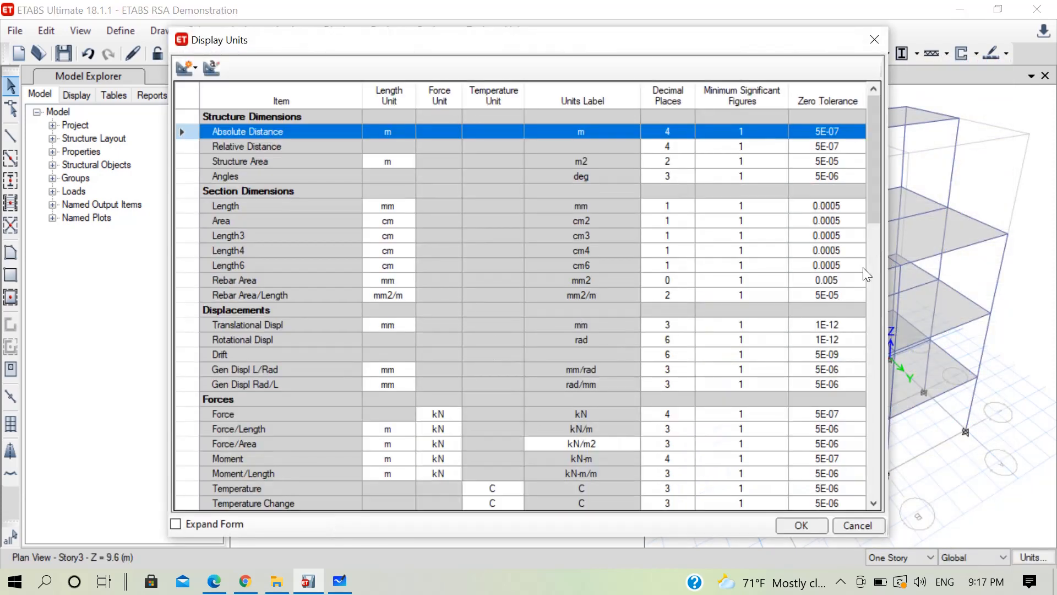
{"action": "left_click_drag", "start_coordinate": [876, 176], "coordinate": [878, 237]}
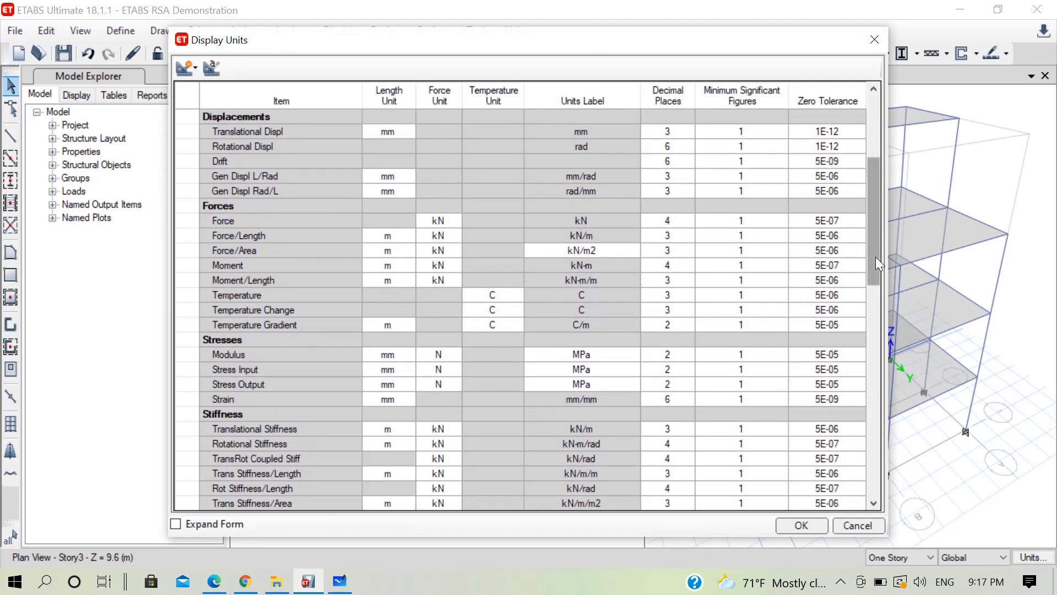
{"action": "left_click_drag", "start_coordinate": [875, 256], "coordinate": [874, 357]}
{"action": "left_click", "coordinate": [214, 205]}
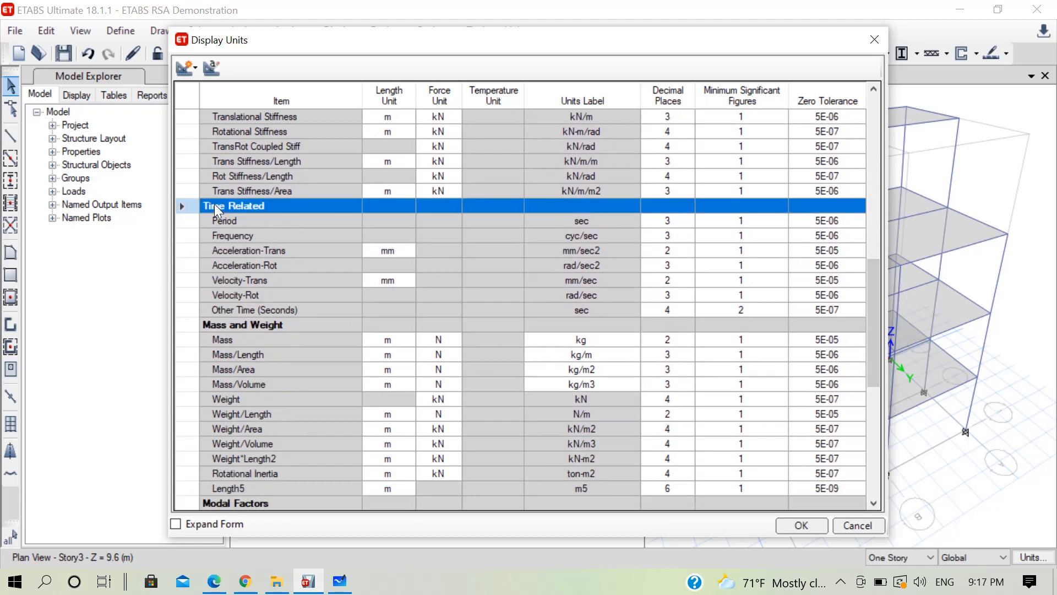
{"action": "left_click", "coordinate": [268, 251]}
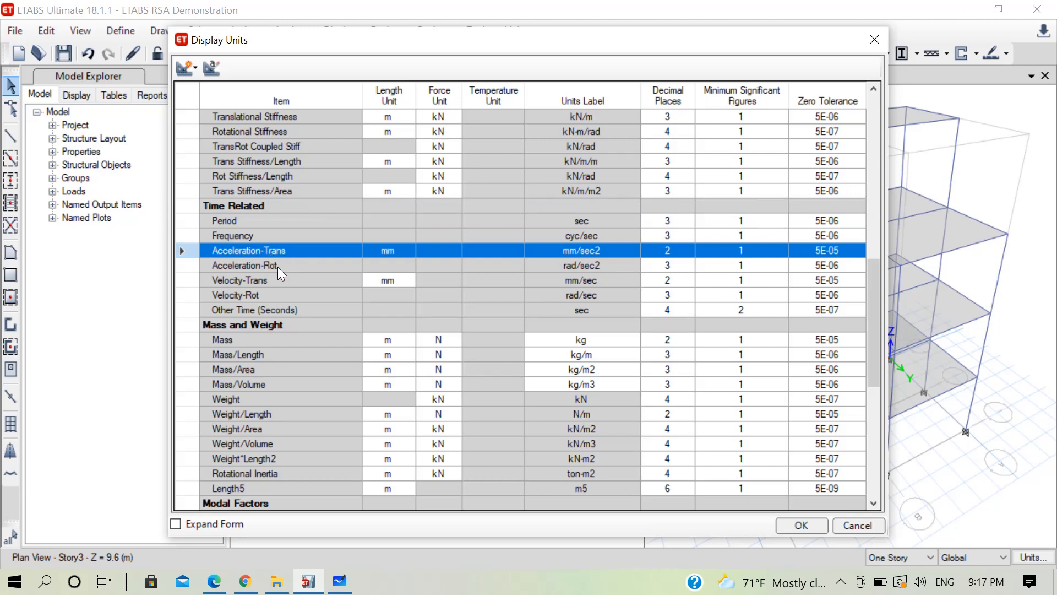
{"action": "left_click", "coordinate": [278, 266]}
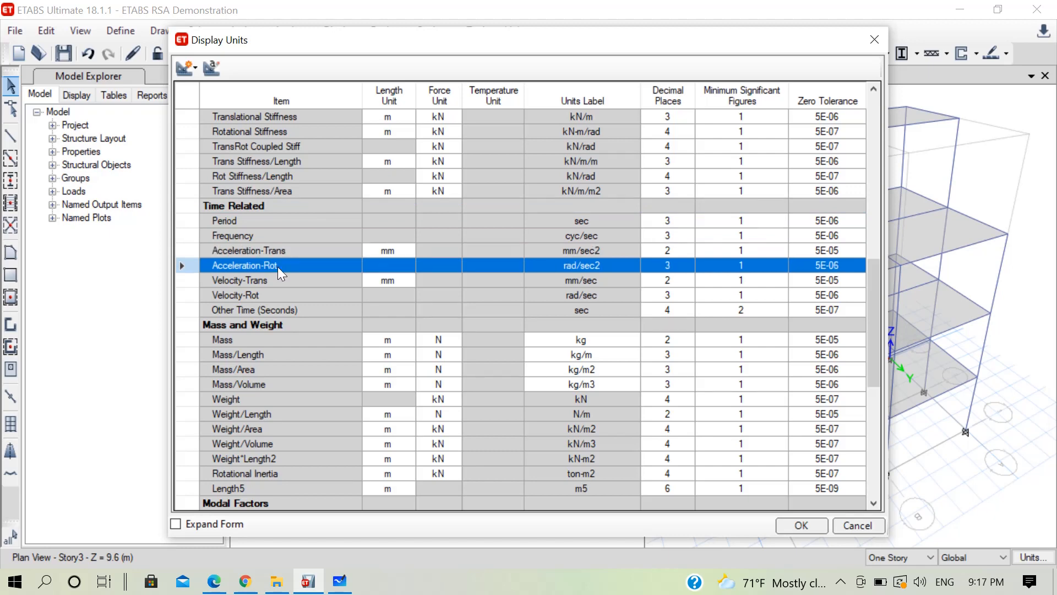
{"action": "left_click", "coordinate": [583, 255]}
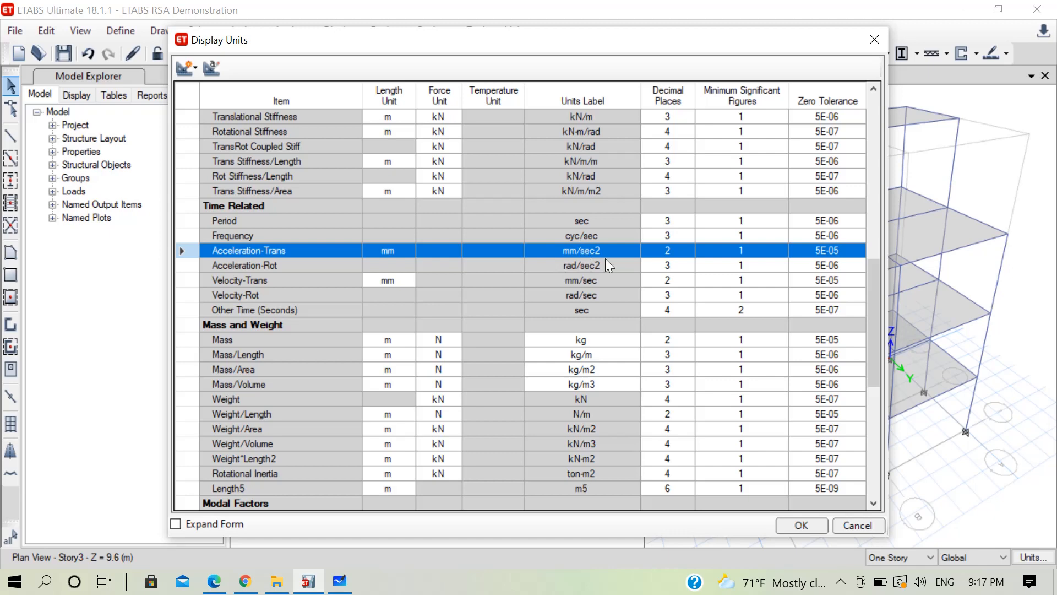
{"action": "left_click", "coordinate": [857, 525]}
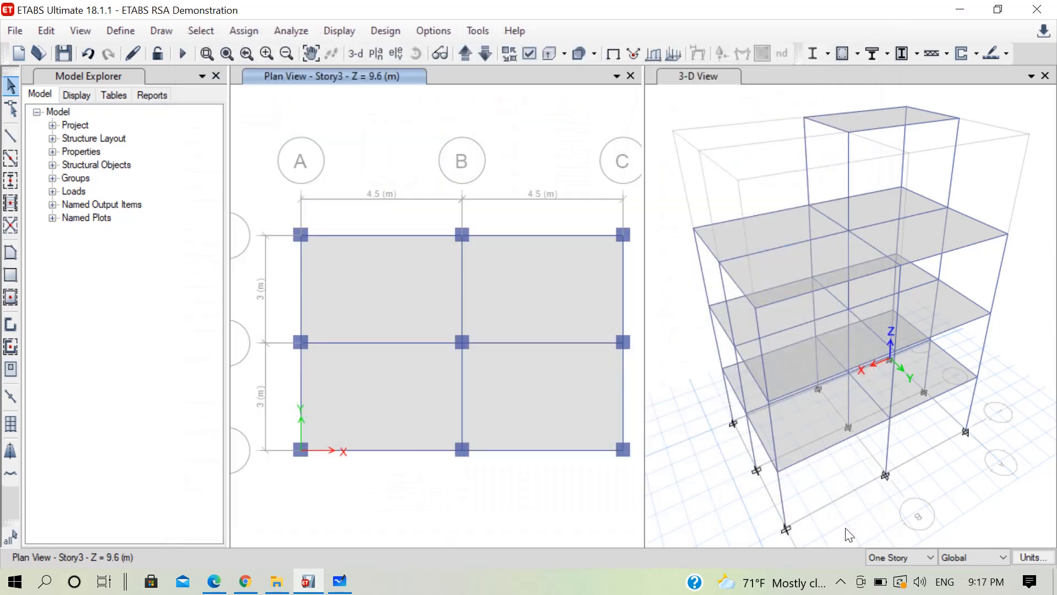
Step: Back in Whiteboard, circle the multiplier g again and write g = 9810 mm/s2 below the notes, circling its g
{"action": "left_click", "coordinate": [340, 581]}
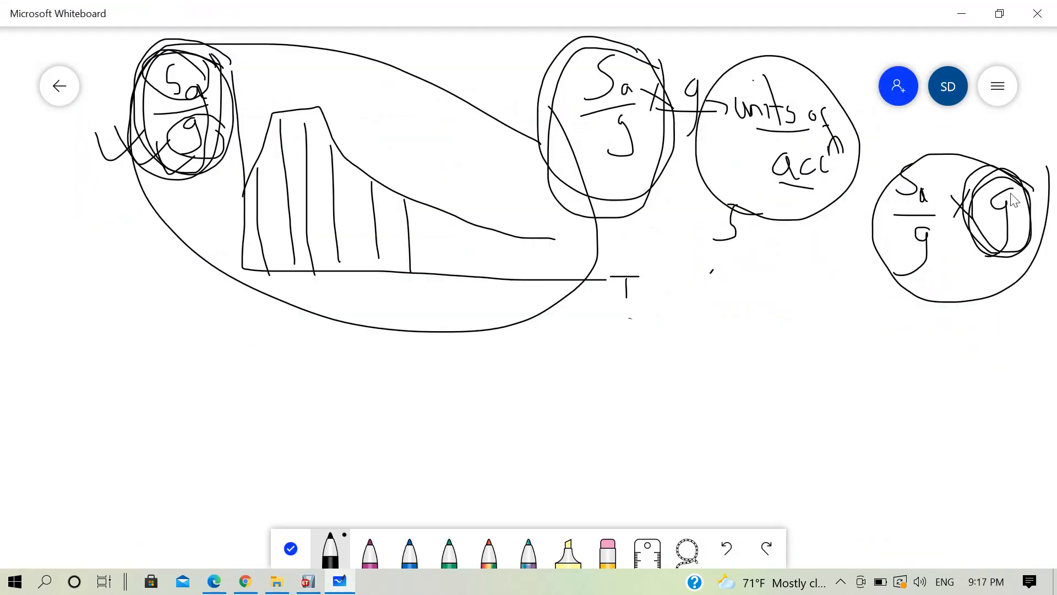
{"action": "mouse_move", "coordinate": [1012, 183]}
{"action": "left_mouse_down"}
{"action": "mouse_move", "coordinate": [979, 205]}
{"action": "mouse_move", "coordinate": [987, 168]}
{"action": "left_mouse_up"}
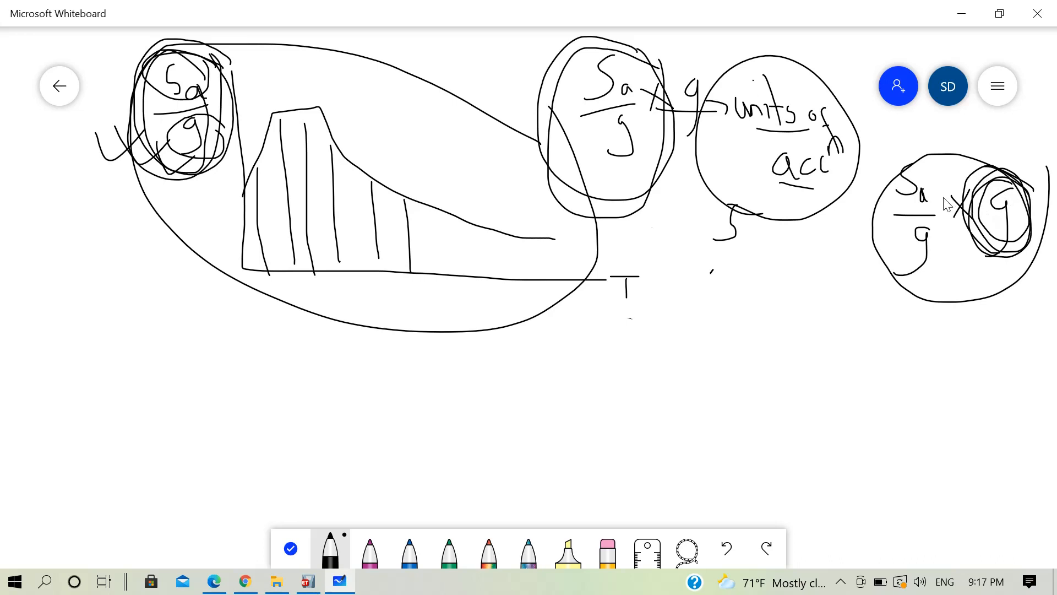
{"action": "mouse_move", "coordinate": [721, 310]}
{"action": "left_mouse_down"}
{"action": "mouse_move", "coordinate": [718, 348]}
{"action": "mouse_move", "coordinate": [703, 347]}
{"action": "mouse_move", "coordinate": [753, 313]}
{"action": "left_mouse_up"}
{"action": "mouse_move", "coordinate": [731, 322]}
{"action": "left_mouse_down"}
{"action": "mouse_move", "coordinate": [755, 320]}
{"action": "mouse_move", "coordinate": [782, 290]}
{"action": "mouse_move", "coordinate": [767, 331]}
{"action": "left_mouse_up"}
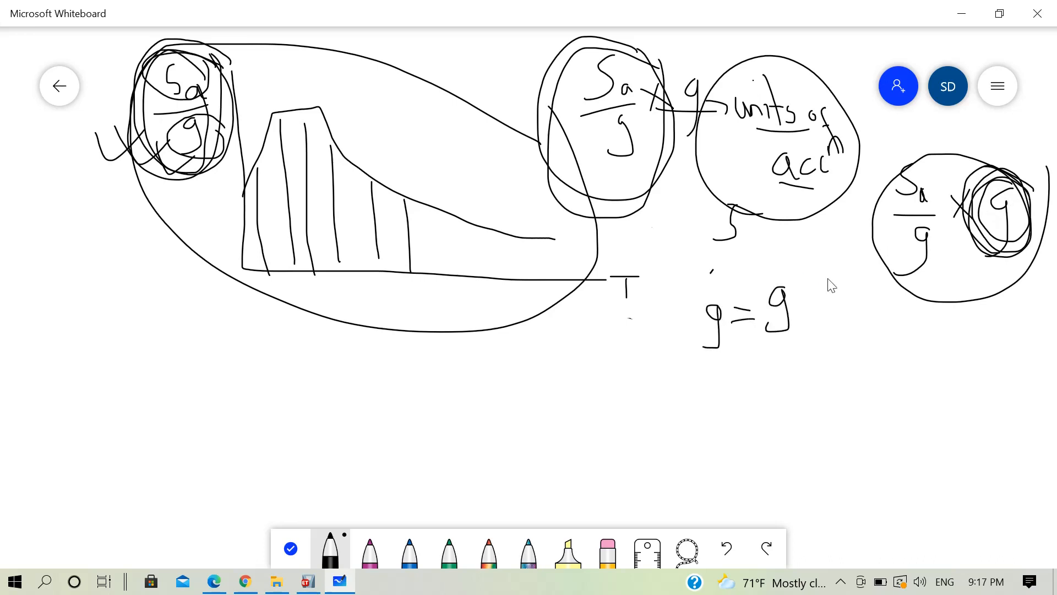
{"action": "mouse_move", "coordinate": [829, 283]}
{"action": "left_mouse_down"}
{"action": "mouse_move", "coordinate": [812, 303]}
{"action": "mouse_move", "coordinate": [831, 291]}
{"action": "mouse_move", "coordinate": [808, 282]}
{"action": "mouse_move", "coordinate": [840, 322]}
{"action": "left_mouse_up"}
{"action": "mouse_move", "coordinate": [868, 297]}
{"action": "left_mouse_down"}
{"action": "mouse_move", "coordinate": [862, 316]}
{"action": "mouse_move", "coordinate": [870, 296]}
{"action": "mouse_move", "coordinate": [942, 340]}
{"action": "left_mouse_up"}
{"action": "mouse_move", "coordinate": [949, 294]}
{"action": "left_mouse_down"}
{"action": "mouse_move", "coordinate": [948, 346]}
{"action": "mouse_move", "coordinate": [987, 319]}
{"action": "left_mouse_up"}
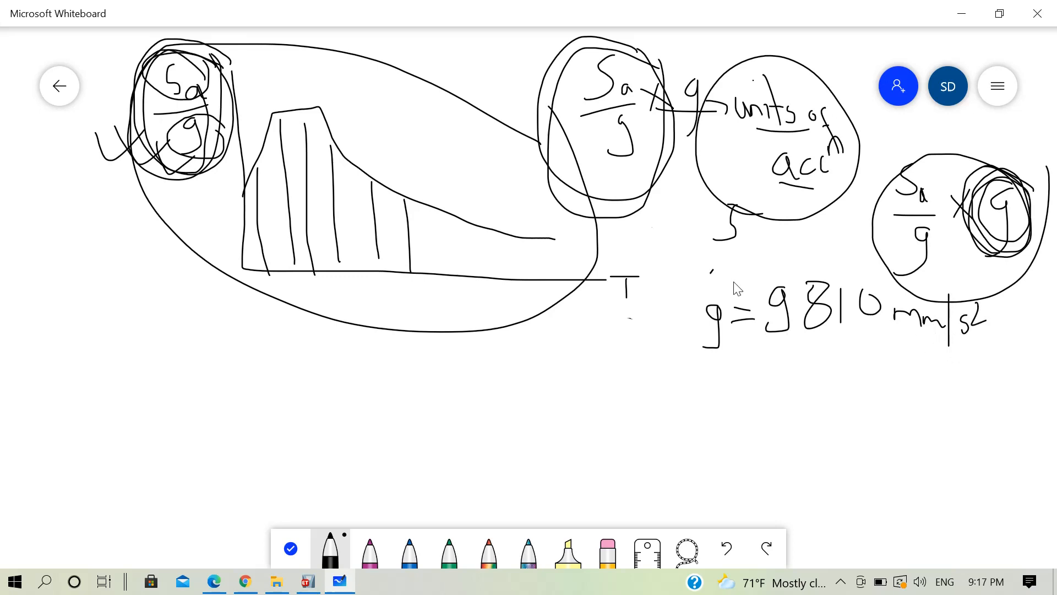
{"action": "mouse_move", "coordinate": [734, 281]}
{"action": "left_mouse_down"}
{"action": "mouse_move", "coordinate": [691, 300]}
{"action": "mouse_move", "coordinate": [739, 366]}
{"action": "mouse_move", "coordinate": [734, 295]}
{"action": "left_mouse_up"}
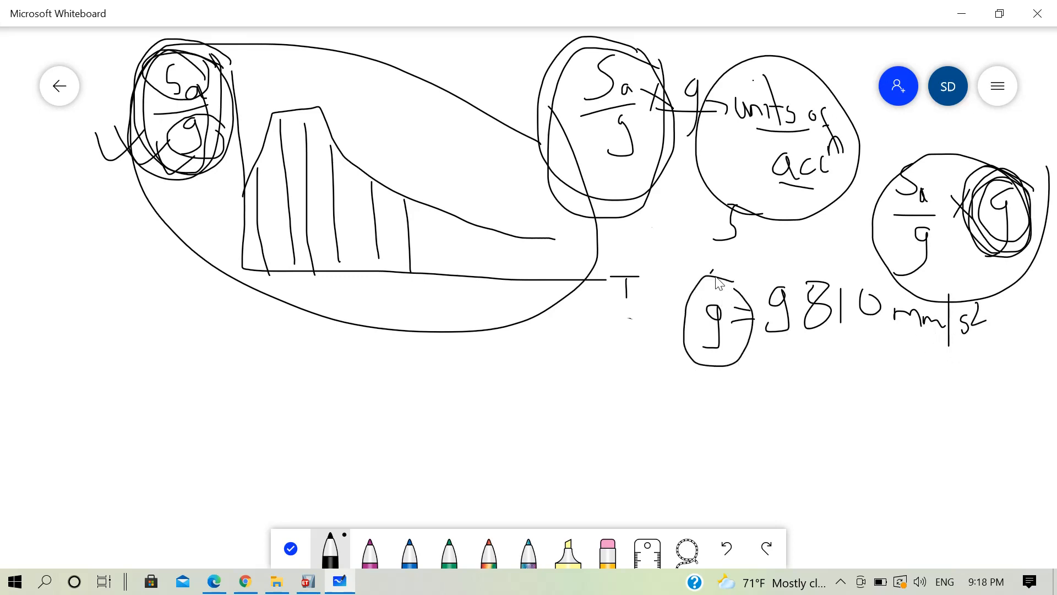
Step: Circle and tick the g = 9810 mm/s2 note, and draw another loop around the whole spectrum graph
{"action": "mouse_move", "coordinate": [769, 384]}
{"action": "left_mouse_down"}
{"action": "mouse_move", "coordinate": [944, 392]}
{"action": "mouse_move", "coordinate": [829, 221]}
{"action": "mouse_move", "coordinate": [713, 394]}
{"action": "mouse_move", "coordinate": [799, 383]}
{"action": "left_mouse_up"}
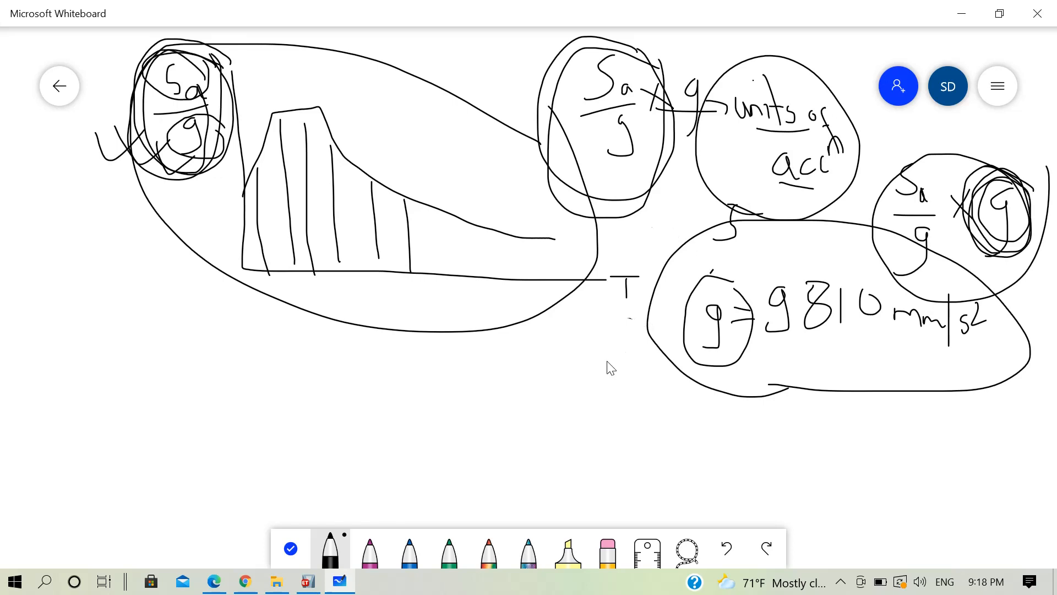
{"action": "left_click_drag", "start_coordinate": [606, 361], "coordinate": [723, 351]}
{"action": "mouse_move", "coordinate": [563, 109]}
{"action": "left_mouse_down"}
{"action": "mouse_move", "coordinate": [366, 40]}
{"action": "mouse_move", "coordinate": [167, 57]}
{"action": "mouse_move", "coordinate": [184, 269]}
{"action": "mouse_move", "coordinate": [448, 342]}
{"action": "mouse_move", "coordinate": [578, 204]}
{"action": "mouse_move", "coordinate": [557, 165]}
{"action": "left_mouse_up"}
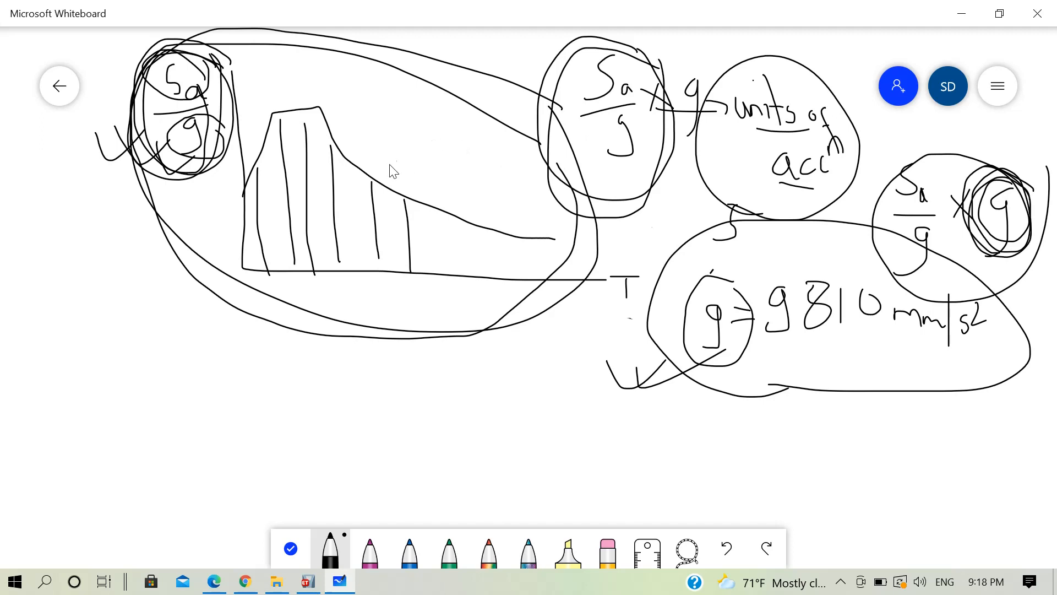
Step: Write MCE above the spectrum curve and 2R below the graph, circling each of them twice
{"action": "mouse_move", "coordinate": [386, 138]}
{"action": "left_mouse_down"}
{"action": "mouse_move", "coordinate": [386, 160]}
{"action": "mouse_move", "coordinate": [404, 137]}
{"action": "mouse_move", "coordinate": [408, 164]}
{"action": "mouse_move", "coordinate": [428, 136]}
{"action": "mouse_move", "coordinate": [438, 160]}
{"action": "mouse_move", "coordinate": [451, 130]}
{"action": "mouse_move", "coordinate": [465, 161]}
{"action": "mouse_move", "coordinate": [457, 149]}
{"action": "left_mouse_up"}
{"action": "mouse_move", "coordinate": [392, 181]}
{"action": "left_mouse_down"}
{"action": "mouse_move", "coordinate": [440, 184]}
{"action": "mouse_move", "coordinate": [385, 117]}
{"action": "mouse_move", "coordinate": [421, 183]}
{"action": "left_mouse_up"}
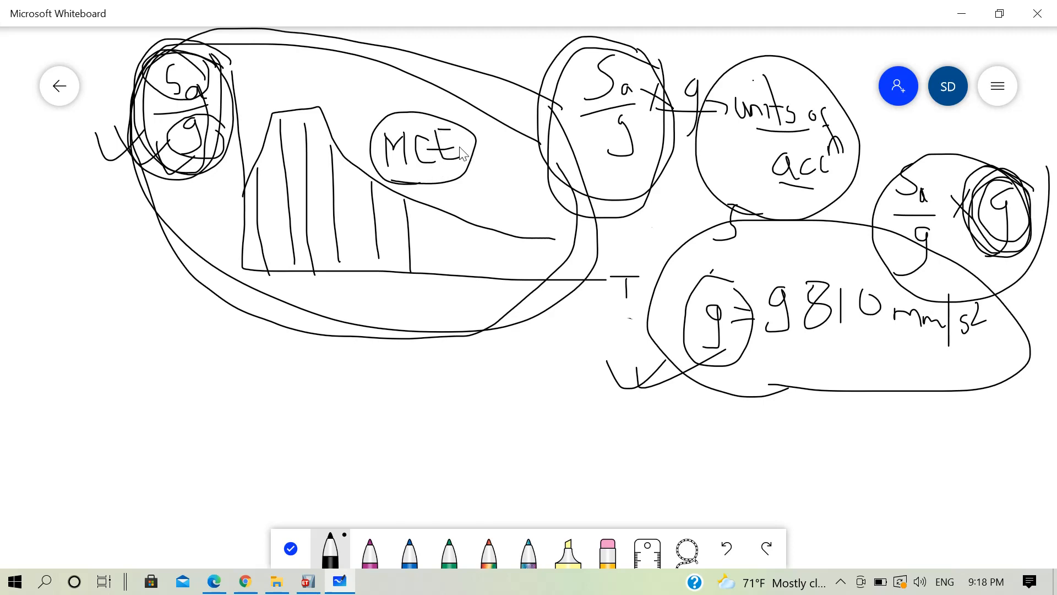
{"action": "mouse_move", "coordinate": [473, 152]}
{"action": "left_mouse_down"}
{"action": "mouse_move", "coordinate": [476, 141]}
{"action": "mouse_move", "coordinate": [427, 116]}
{"action": "mouse_move", "coordinate": [377, 150]}
{"action": "mouse_move", "coordinate": [471, 182]}
{"action": "mouse_move", "coordinate": [484, 145]}
{"action": "left_mouse_up"}
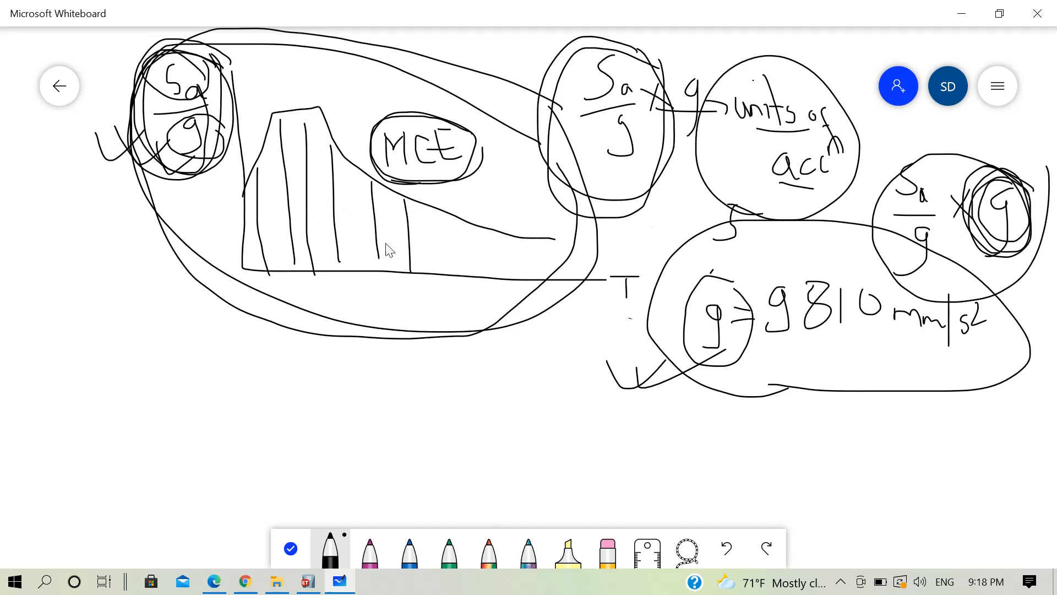
{"action": "mouse_move", "coordinate": [512, 377]}
{"action": "left_mouse_down"}
{"action": "mouse_move", "coordinate": [503, 373]}
{"action": "mouse_move", "coordinate": [504, 414]}
{"action": "mouse_move", "coordinate": [544, 404]}
{"action": "left_mouse_up"}
{"action": "mouse_move", "coordinate": [553, 368]}
{"action": "left_mouse_down"}
{"action": "mouse_move", "coordinate": [471, 407]}
{"action": "mouse_move", "coordinate": [559, 396]}
{"action": "mouse_move", "coordinate": [550, 370]}
{"action": "left_mouse_up"}
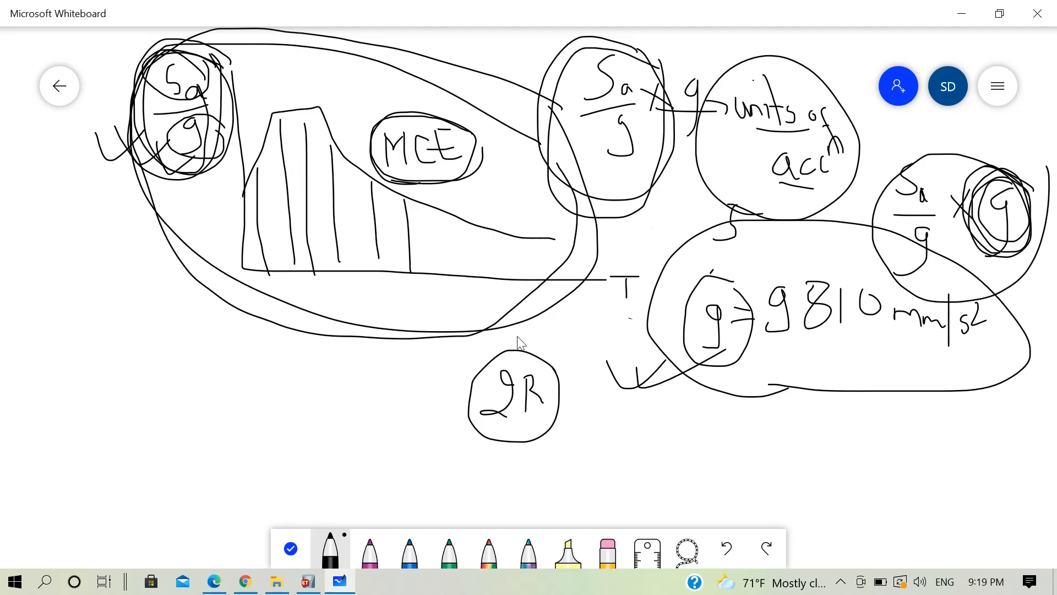
{"action": "mouse_move", "coordinate": [556, 365]}
{"action": "left_mouse_down"}
{"action": "mouse_move", "coordinate": [562, 379]}
{"action": "mouse_move", "coordinate": [473, 388]}
{"action": "mouse_move", "coordinate": [553, 429]}
{"action": "mouse_move", "coordinate": [541, 348]}
{"action": "left_mouse_up"}
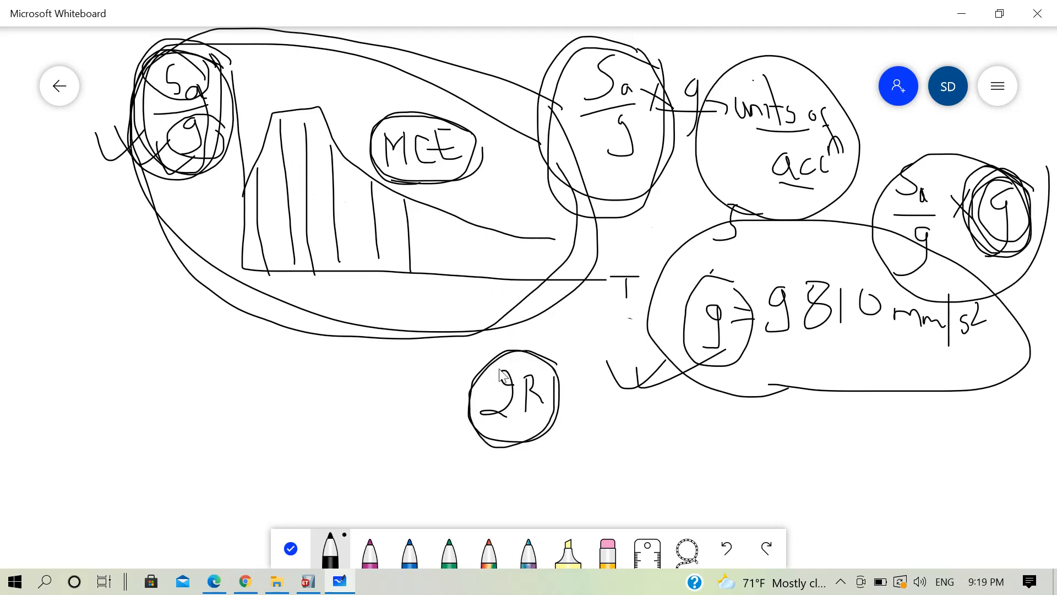
Step: Redraw vertical ordinate lines under the spectrum curve and add a tick above the circled MCE
{"action": "left_click_drag", "start_coordinate": [257, 161], "coordinate": [256, 252]}
{"action": "mouse_move", "coordinate": [291, 110]}
{"action": "left_mouse_down"}
{"action": "mouse_move", "coordinate": [298, 245]}
{"action": "mouse_move", "coordinate": [317, 204]}
{"action": "mouse_move", "coordinate": [315, 248]}
{"action": "left_mouse_up"}
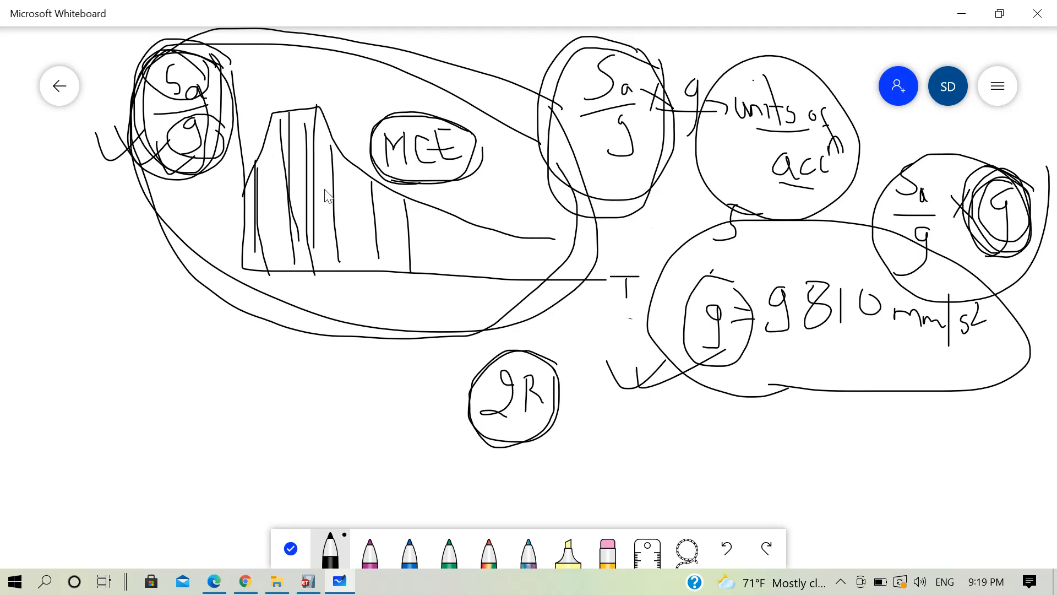
{"action": "left_click_drag", "start_coordinate": [339, 159], "coordinate": [342, 254]}
{"action": "mouse_move", "coordinate": [364, 83]}
{"action": "left_mouse_down"}
{"action": "mouse_move", "coordinate": [370, 103]}
{"action": "mouse_move", "coordinate": [389, 87]}
{"action": "mouse_move", "coordinate": [420, 95]}
{"action": "left_mouse_up"}
Step: Write I below the graph with a circle and tick, and mark the circled 2R and the multiplier g again
{"action": "mouse_move", "coordinate": [354, 368]}
{"action": "left_mouse_down"}
{"action": "mouse_move", "coordinate": [387, 368]}
{"action": "mouse_move", "coordinate": [370, 394]}
{"action": "mouse_move", "coordinate": [384, 396]}
{"action": "mouse_move", "coordinate": [367, 351]}
{"action": "mouse_move", "coordinate": [408, 421]}
{"action": "mouse_move", "coordinate": [400, 380]}
{"action": "left_mouse_up"}
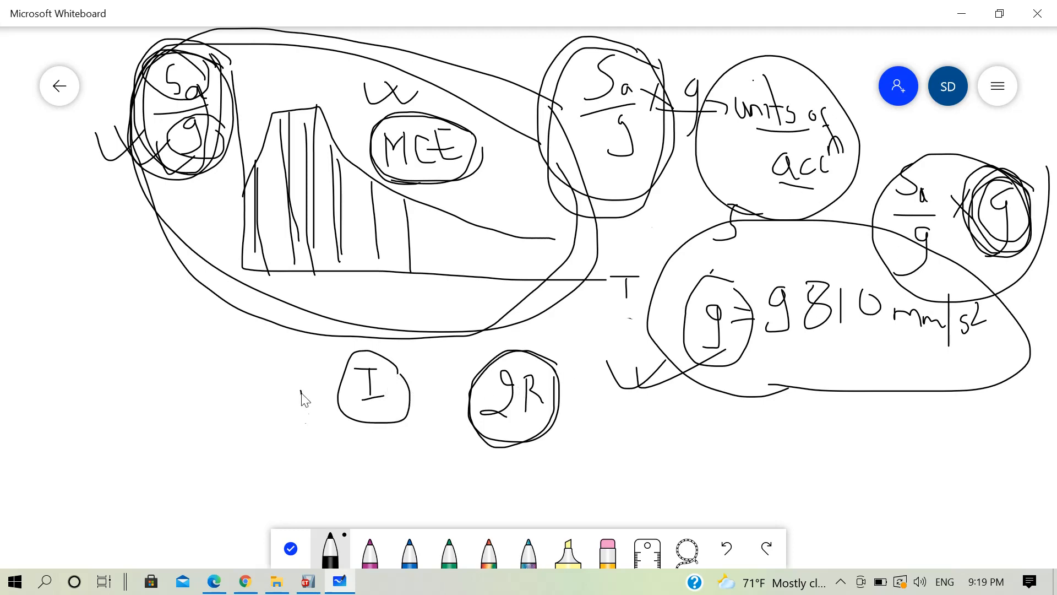
{"action": "left_click_drag", "start_coordinate": [300, 391], "coordinate": [386, 359]}
{"action": "mouse_move", "coordinate": [573, 379]}
{"action": "left_mouse_down"}
{"action": "mouse_move", "coordinate": [479, 438]}
{"action": "mouse_move", "coordinate": [551, 368]}
{"action": "left_mouse_up"}
{"action": "left_click_drag", "start_coordinate": [1001, 209], "coordinate": [1008, 198]}
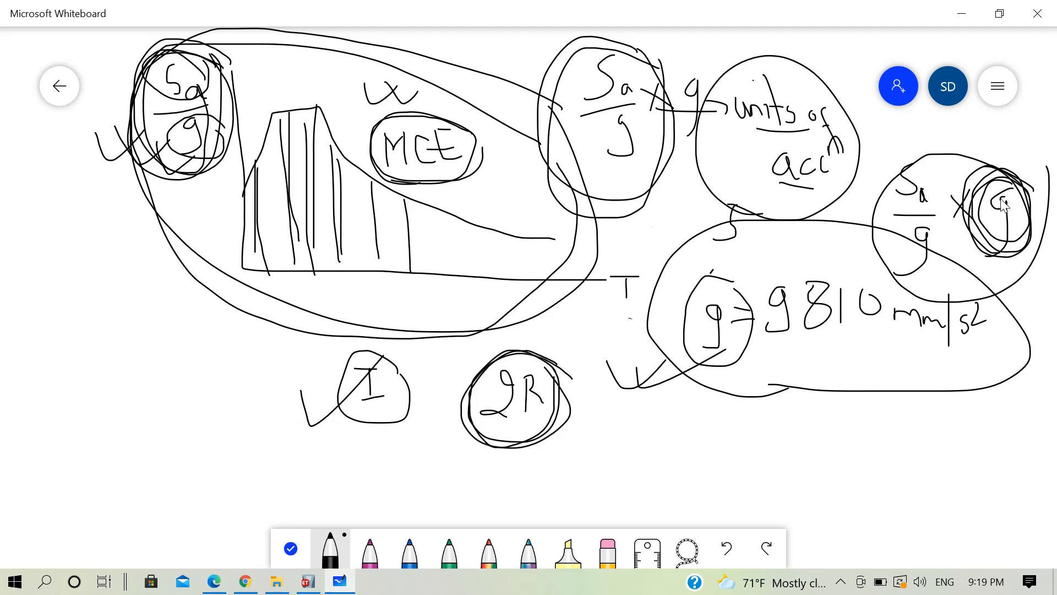
Step: Write the scale factor formula SF = I × g / 2R below the graph, then box and tick it
{"action": "mouse_move", "coordinate": [76, 337]}
{"action": "left_mouse_down"}
{"action": "mouse_move", "coordinate": [56, 362]}
{"action": "mouse_move", "coordinate": [78, 362]}
{"action": "mouse_move", "coordinate": [89, 330]}
{"action": "mouse_move", "coordinate": [88, 347]}
{"action": "mouse_move", "coordinate": [118, 356]}
{"action": "left_mouse_up"}
{"action": "mouse_move", "coordinate": [144, 327]}
{"action": "left_mouse_down"}
{"action": "mouse_move", "coordinate": [163, 329]}
{"action": "mouse_move", "coordinate": [160, 350]}
{"action": "mouse_move", "coordinate": [208, 348]}
{"action": "mouse_move", "coordinate": [190, 360]}
{"action": "mouse_move", "coordinate": [235, 354]}
{"action": "mouse_move", "coordinate": [225, 377]}
{"action": "left_mouse_up"}
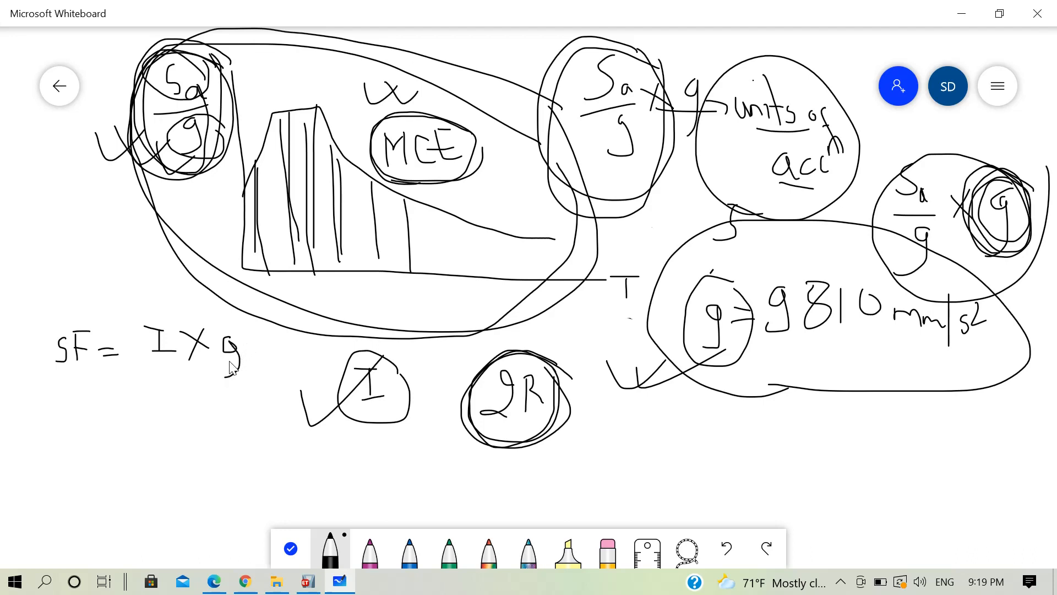
{"action": "mouse_move", "coordinate": [152, 366]}
{"action": "left_mouse_down"}
{"action": "mouse_move", "coordinate": [234, 366]}
{"action": "mouse_move", "coordinate": [204, 410]}
{"action": "mouse_move", "coordinate": [216, 401]}
{"action": "mouse_move", "coordinate": [228, 415]}
{"action": "left_mouse_up"}
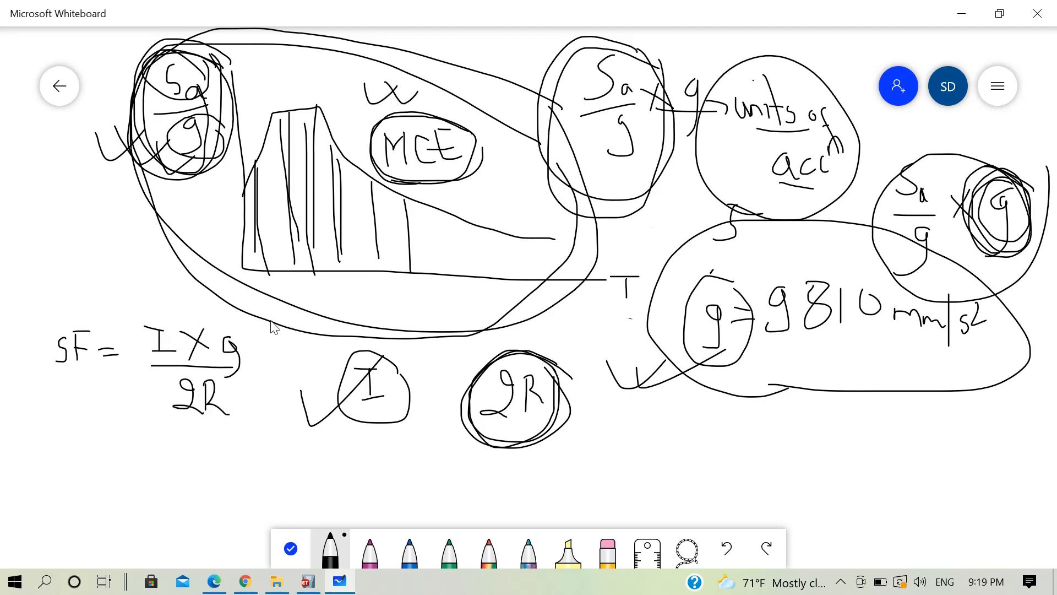
{"action": "mouse_move", "coordinate": [270, 319]}
{"action": "left_mouse_down"}
{"action": "mouse_move", "coordinate": [83, 318]}
{"action": "mouse_move", "coordinate": [45, 356]}
{"action": "mouse_move", "coordinate": [73, 436]}
{"action": "mouse_move", "coordinate": [250, 438]}
{"action": "mouse_move", "coordinate": [265, 329]}
{"action": "left_mouse_up"}
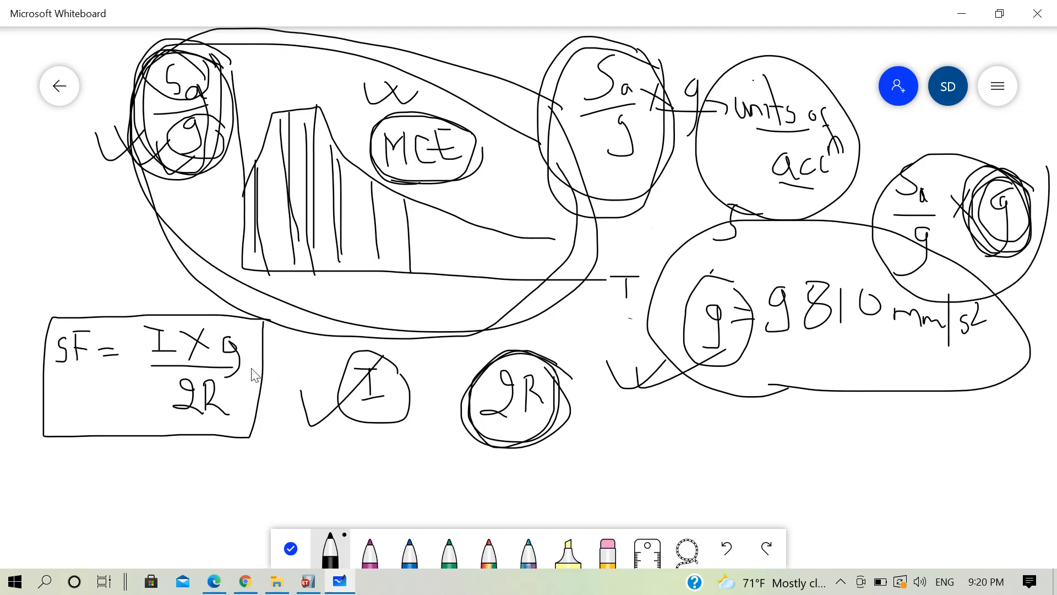
{"action": "left_click_drag", "start_coordinate": [252, 366], "coordinate": [311, 325]}
Step: Circle I in the boxed formula and write the substitution (1 × 9810) / (2 × 5) underneath
{"action": "left_click_drag", "start_coordinate": [118, 467], "coordinate": [132, 473]}
{"action": "mouse_move", "coordinate": [172, 329]}
{"action": "left_mouse_down"}
{"action": "mouse_move", "coordinate": [136, 363]}
{"action": "mouse_move", "coordinate": [175, 329]}
{"action": "left_mouse_up"}
{"action": "mouse_move", "coordinate": [163, 435]}
{"action": "left_mouse_down"}
{"action": "mouse_move", "coordinate": [163, 460]}
{"action": "mouse_move", "coordinate": [203, 460]}
{"action": "mouse_move", "coordinate": [188, 460]}
{"action": "left_mouse_up"}
{"action": "mouse_move", "coordinate": [232, 447]}
{"action": "left_mouse_down"}
{"action": "mouse_move", "coordinate": [216, 468]}
{"action": "mouse_move", "coordinate": [246, 447]}
{"action": "mouse_move", "coordinate": [254, 463]}
{"action": "mouse_move", "coordinate": [259, 446]}
{"action": "mouse_move", "coordinate": [270, 468]}
{"action": "mouse_move", "coordinate": [286, 442]}
{"action": "left_mouse_up"}
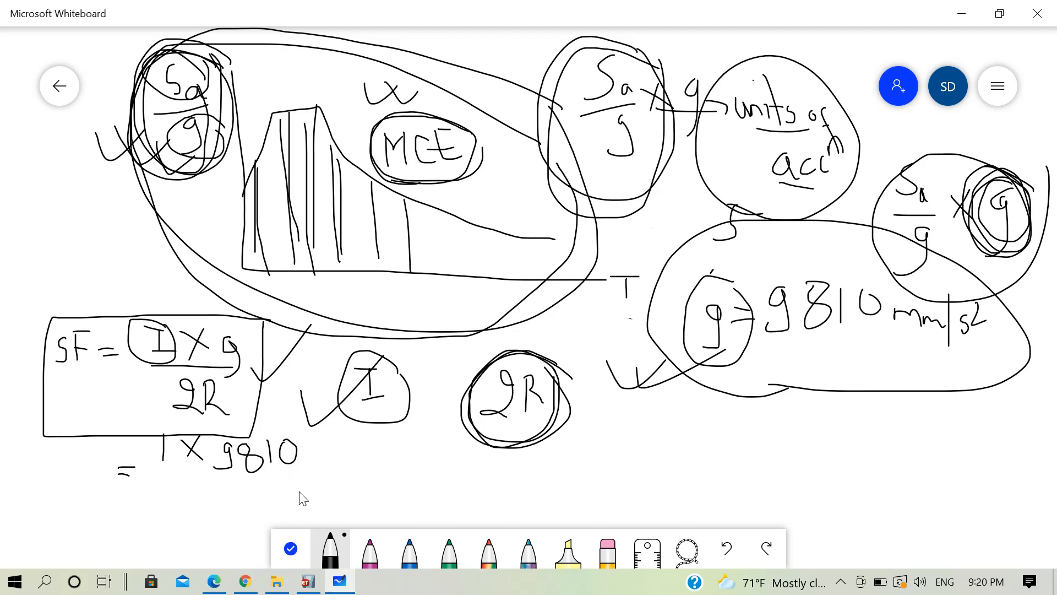
{"action": "left_click_drag", "start_coordinate": [160, 487], "coordinate": [298, 477]}
{"action": "mouse_move", "coordinate": [194, 505]}
{"action": "left_mouse_down"}
{"action": "mouse_move", "coordinate": [209, 541]}
{"action": "mouse_move", "coordinate": [256, 534]}
{"action": "mouse_move", "coordinate": [240, 546]}
{"action": "left_mouse_up"}
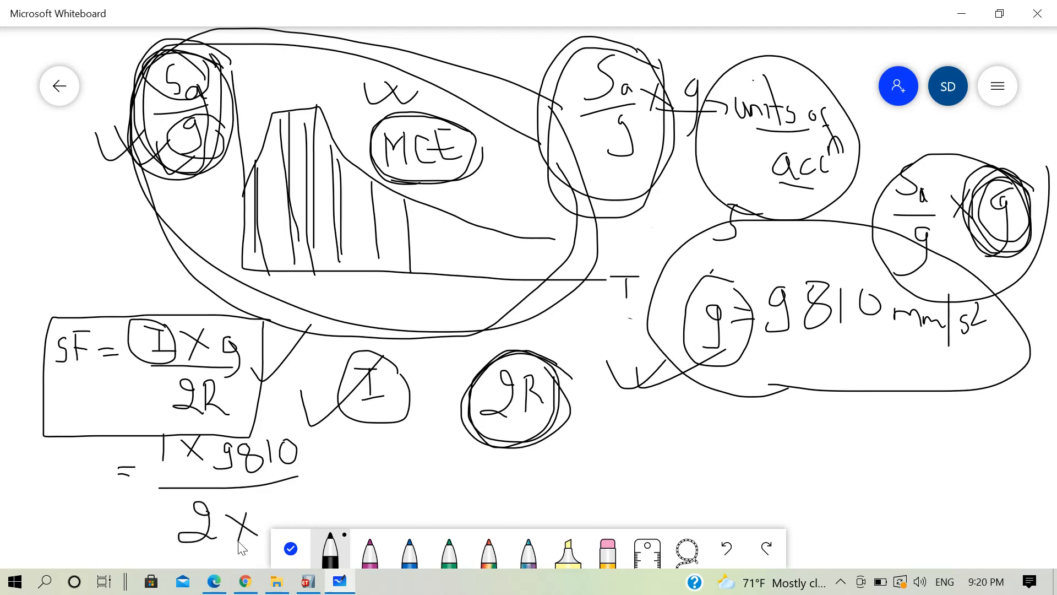
{"action": "mouse_move", "coordinate": [263, 499]}
{"action": "left_mouse_down"}
{"action": "mouse_move", "coordinate": [282, 497]}
{"action": "mouse_move", "coordinate": [262, 522]}
{"action": "left_mouse_up"}
Step: Write the result = 981 mm/s2 beside the substitution and circle it
{"action": "left_click_drag", "start_coordinate": [347, 475], "coordinate": [375, 483]}
{"action": "mouse_move", "coordinate": [426, 453]}
{"action": "left_mouse_down"}
{"action": "mouse_move", "coordinate": [406, 477]}
{"action": "mouse_move", "coordinate": [439, 465]}
{"action": "mouse_move", "coordinate": [453, 441]}
{"action": "mouse_move", "coordinate": [478, 477]}
{"action": "left_mouse_up"}
{"action": "left_click_drag", "start_coordinate": [500, 478], "coordinate": [553, 472]}
{"action": "mouse_move", "coordinate": [566, 433]}
{"action": "left_mouse_down"}
{"action": "mouse_move", "coordinate": [565, 484]}
{"action": "mouse_move", "coordinate": [583, 480]}
{"action": "left_mouse_up"}
{"action": "mouse_move", "coordinate": [606, 445]}
{"action": "left_mouse_down"}
{"action": "mouse_move", "coordinate": [625, 464]}
{"action": "mouse_move", "coordinate": [564, 406]}
{"action": "mouse_move", "coordinate": [392, 479]}
{"action": "mouse_move", "coordinate": [653, 507]}
{"action": "mouse_move", "coordinate": [655, 447]}
{"action": "left_mouse_up"}
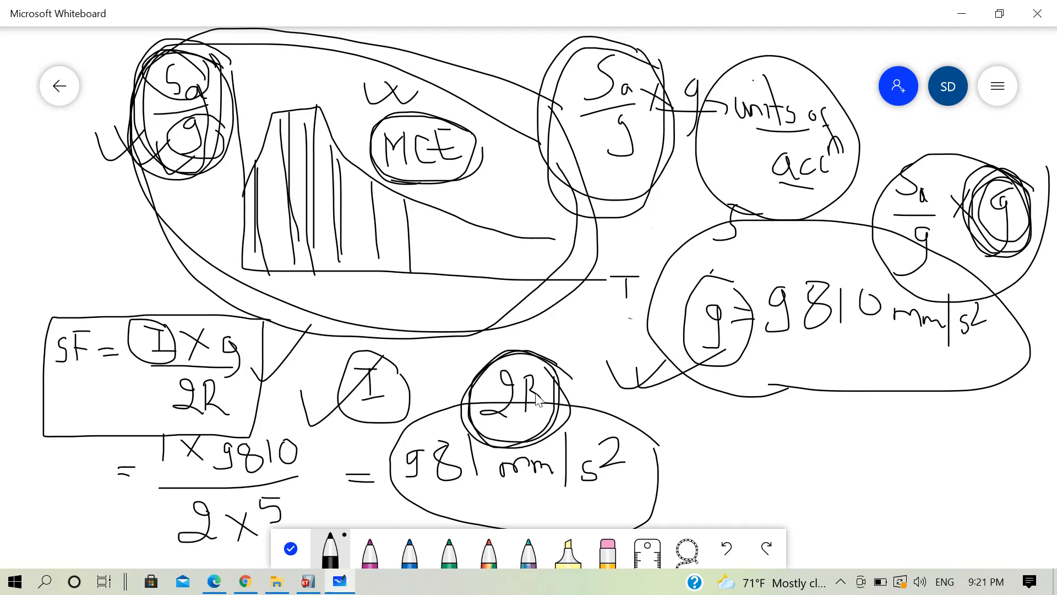
Step: Write 9.81 × 1000 below the circled g note and circle 9810 in the substitution's numerator
{"action": "mouse_move", "coordinate": [760, 416]}
{"action": "left_mouse_down"}
{"action": "mouse_move", "coordinate": [766, 447]}
{"action": "mouse_move", "coordinate": [750, 448]}
{"action": "left_mouse_up"}
{"action": "left_click", "coordinate": [768, 435]}
{"action": "mouse_move", "coordinate": [793, 417]}
{"action": "left_mouse_down"}
{"action": "mouse_move", "coordinate": [784, 440]}
{"action": "mouse_move", "coordinate": [795, 417]}
{"action": "mouse_move", "coordinate": [819, 447]}
{"action": "mouse_move", "coordinate": [867, 444]}
{"action": "mouse_move", "coordinate": [856, 458]}
{"action": "mouse_move", "coordinate": [917, 451]}
{"action": "mouse_move", "coordinate": [925, 435]}
{"action": "left_mouse_up"}
{"action": "mouse_move", "coordinate": [948, 428]}
{"action": "left_mouse_down"}
{"action": "mouse_move", "coordinate": [941, 440]}
{"action": "mouse_move", "coordinate": [949, 430]}
{"action": "left_mouse_up"}
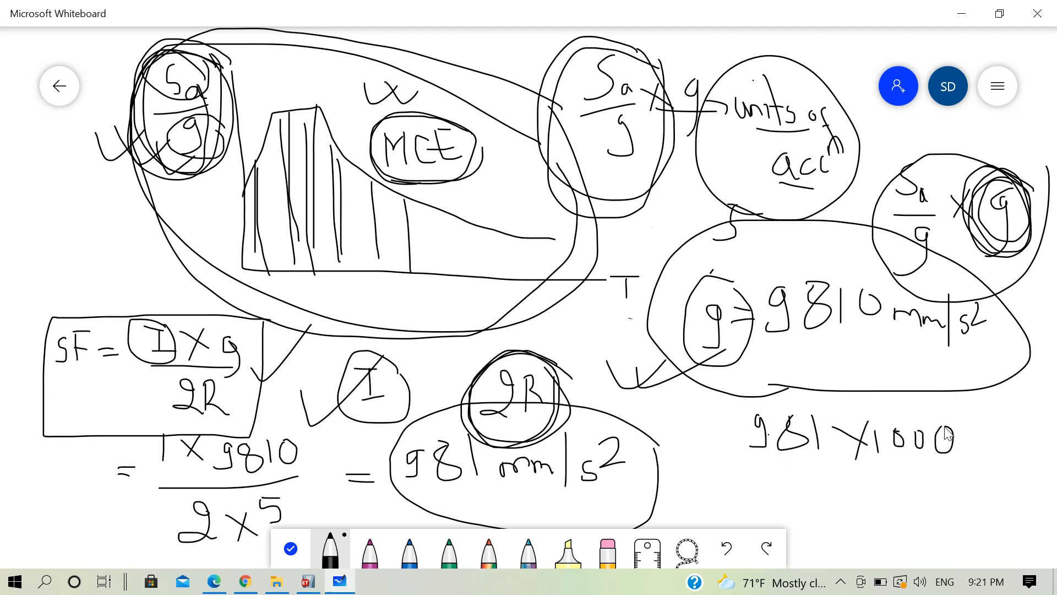
{"action": "mouse_move", "coordinate": [315, 451]}
{"action": "left_mouse_down"}
{"action": "mouse_move", "coordinate": [281, 425]}
{"action": "mouse_move", "coordinate": [212, 473]}
{"action": "mouse_move", "coordinate": [309, 443]}
{"action": "left_mouse_up"}
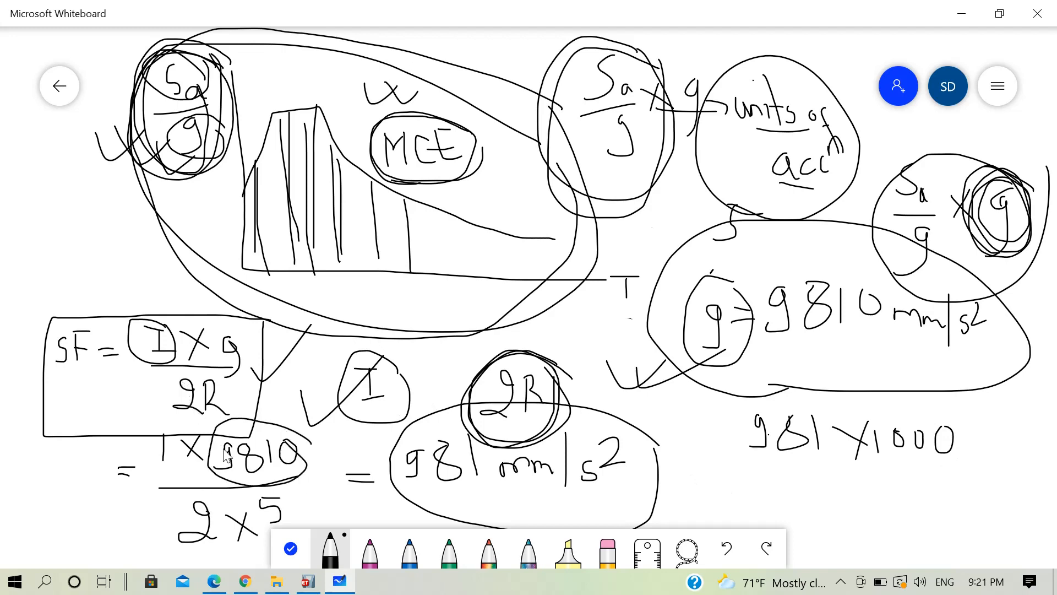
Step: Circle R in the formula and 2 × 5 in the denominator, write 10 beside it, and strike out the matching zeros
{"action": "mouse_move", "coordinate": [228, 384]}
{"action": "left_mouse_down"}
{"action": "mouse_move", "coordinate": [198, 388]}
{"action": "mouse_move", "coordinate": [245, 388]}
{"action": "mouse_move", "coordinate": [235, 373]}
{"action": "left_mouse_up"}
{"action": "mouse_move", "coordinate": [287, 500]}
{"action": "left_mouse_down"}
{"action": "mouse_move", "coordinate": [231, 487]}
{"action": "mouse_move", "coordinate": [243, 556]}
{"action": "left_mouse_up"}
{"action": "mouse_move", "coordinate": [310, 495]}
{"action": "left_mouse_down"}
{"action": "mouse_move", "coordinate": [313, 521]}
{"action": "mouse_move", "coordinate": [326, 525]}
{"action": "left_mouse_up"}
{"action": "left_click_drag", "start_coordinate": [299, 436], "coordinate": [284, 486]}
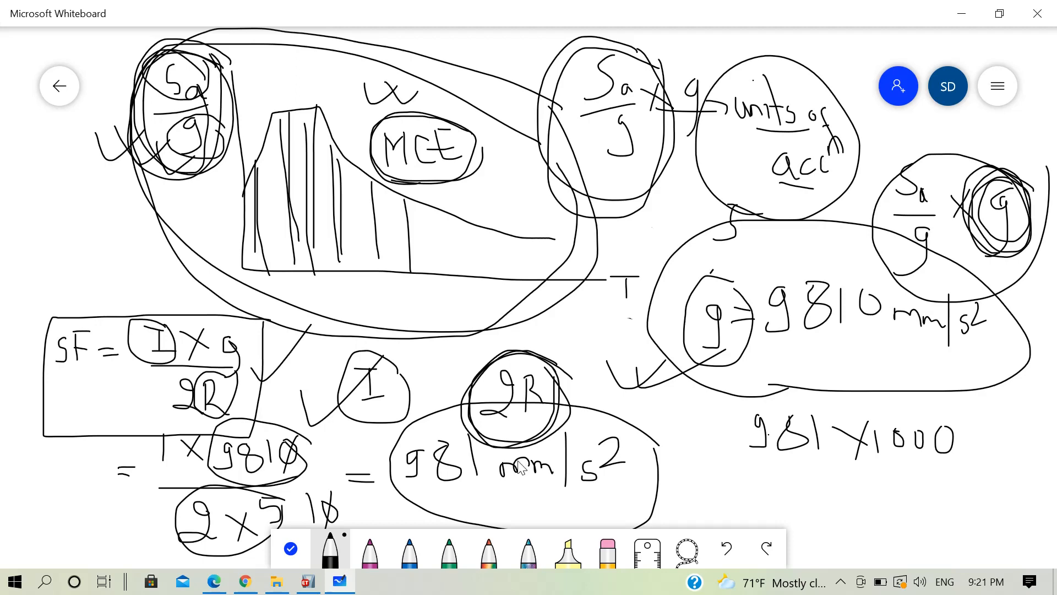
Step: Switch to ETABS and add a new load case named RespSpec with the type Response Spectrum
{"action": "left_click", "coordinate": [312, 581]}
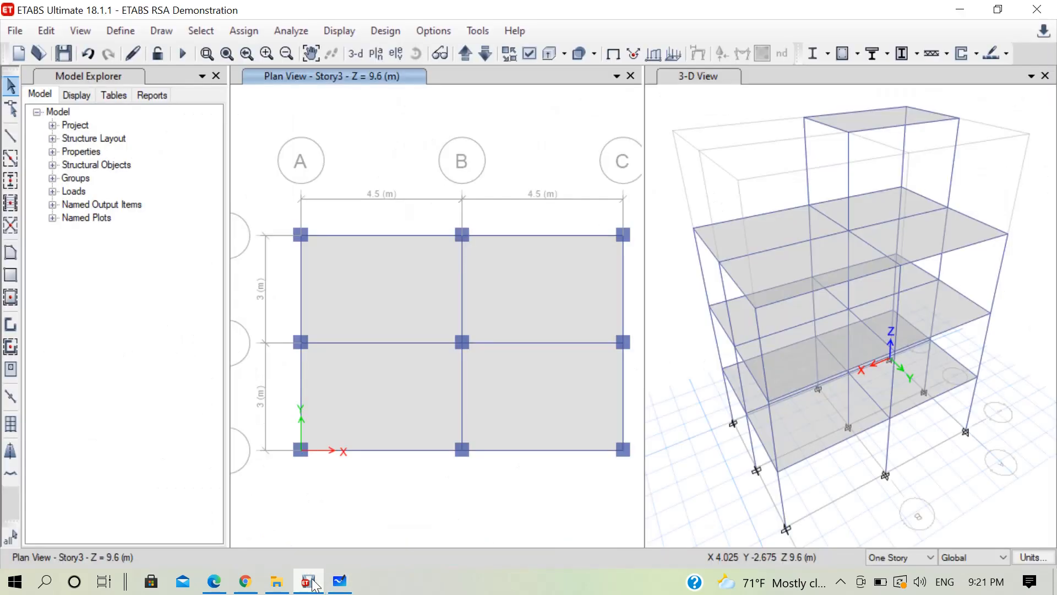
{"action": "left_click", "coordinate": [131, 30]}
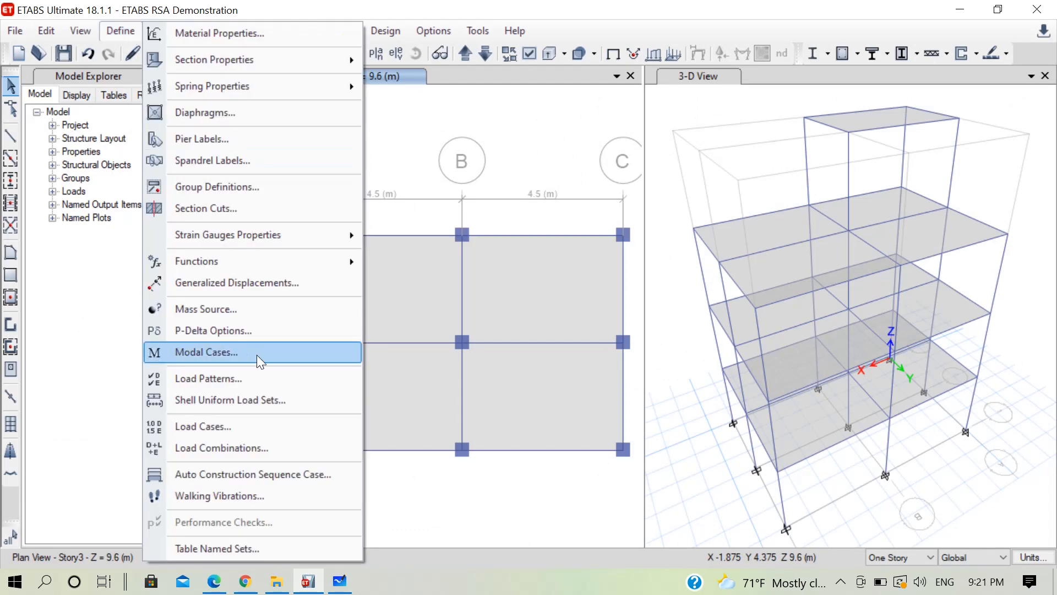
{"action": "left_click", "coordinate": [259, 425]}
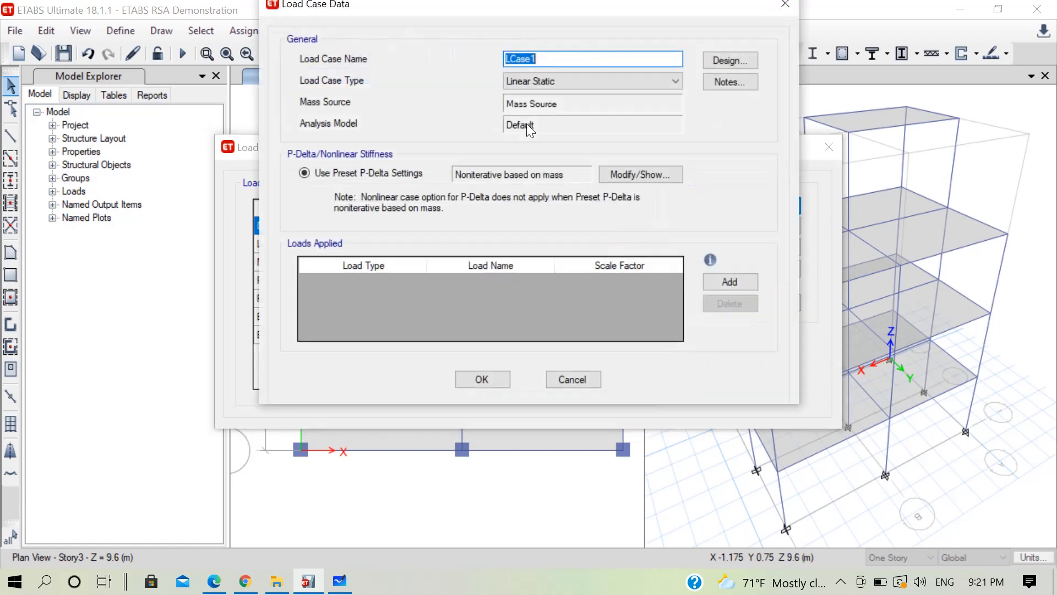
{"action": "type", "text": "RSA"}
{"action": "key", "text": "BackSpace"}
{"action": "key", "text": "BackSpace"}
{"action": "type", "text": "espSpec"}
{"action": "left_click", "coordinate": [559, 81]}
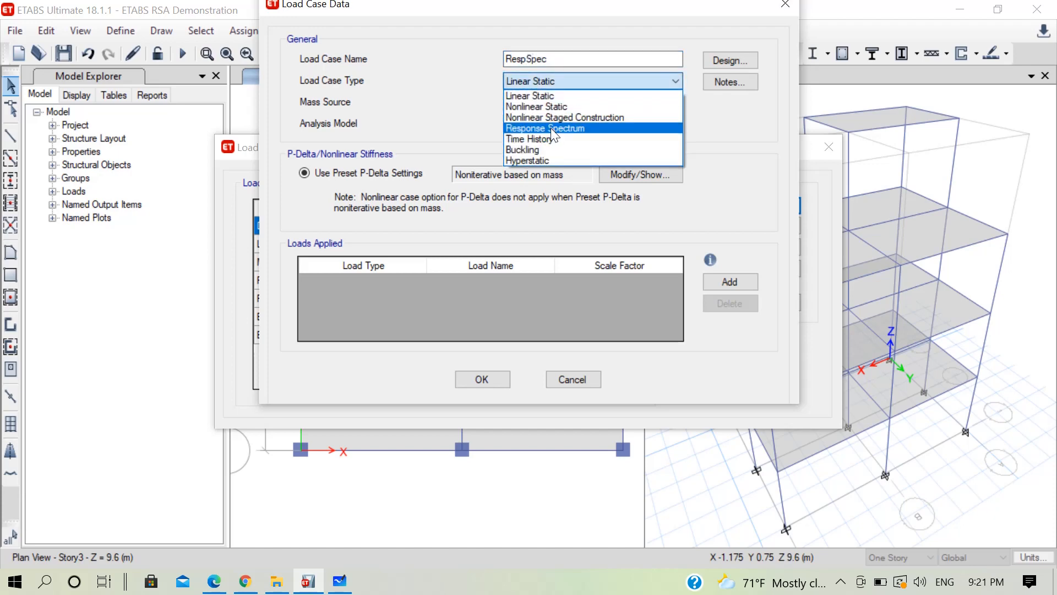
{"action": "left_click", "coordinate": [551, 128]}
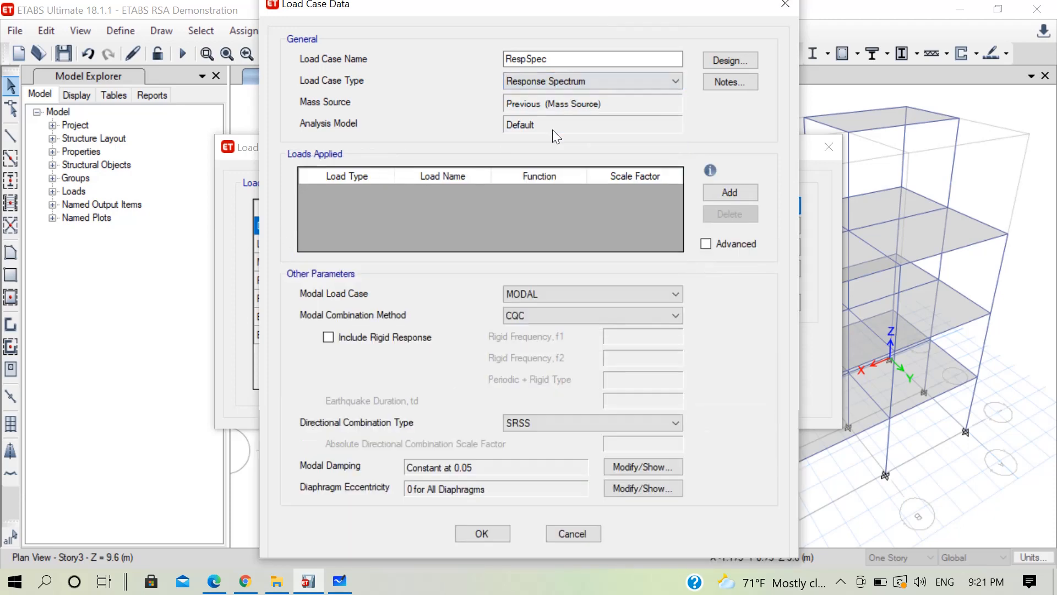
Step: Add two acceleration loads to the RespSpec case, one for U1 and one for U2
{"action": "left_click", "coordinate": [754, 193]}
{"action": "left_click", "coordinate": [720, 194]}
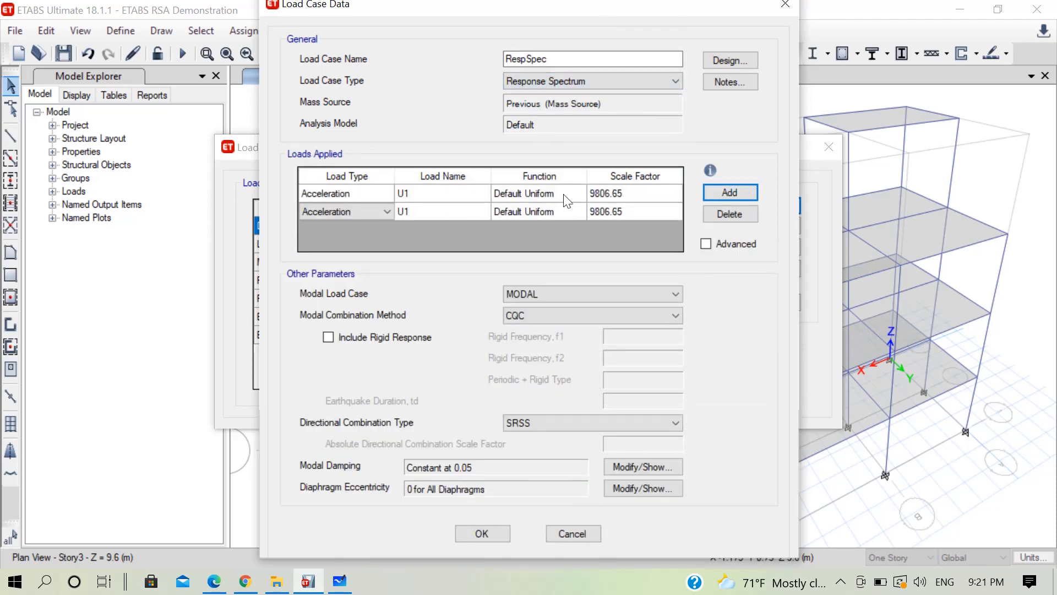
{"action": "left_click", "coordinate": [457, 217]}
{"action": "left_click", "coordinate": [456, 220]}
{"action": "left_click", "coordinate": [413, 232]}
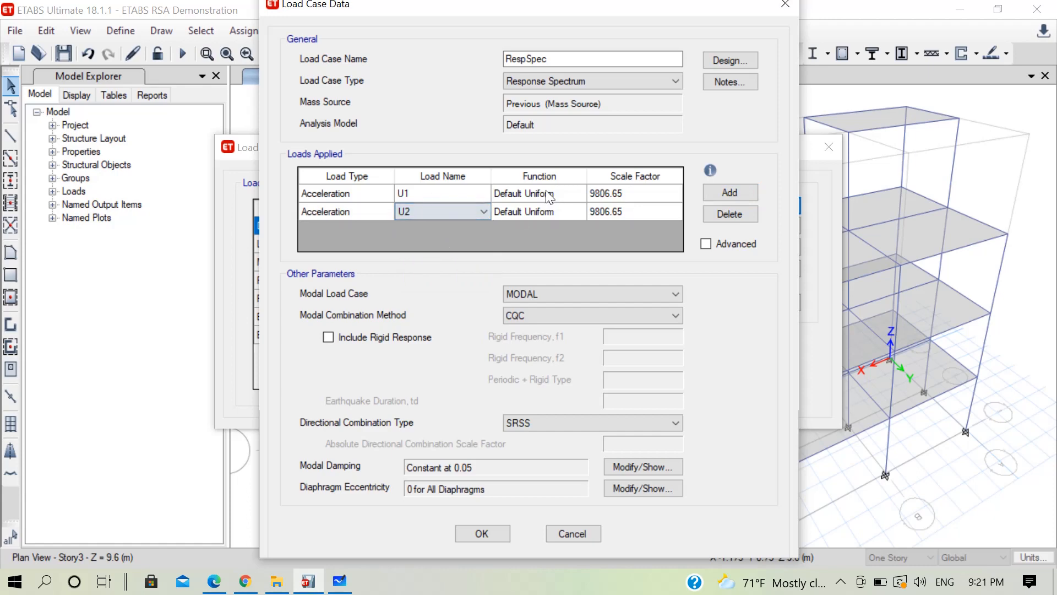
Step: Assign the RSF1893 function to both the U1 and U2 acceleration loads
{"action": "left_click", "coordinate": [546, 190]}
{"action": "left_click", "coordinate": [556, 198]}
{"action": "left_click", "coordinate": [537, 229]}
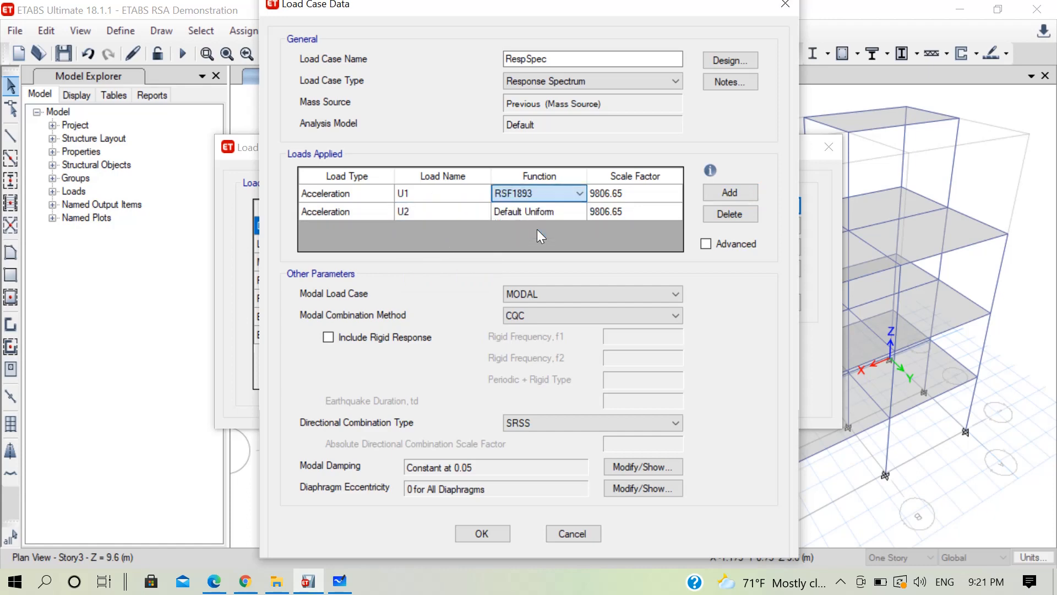
{"action": "left_click", "coordinate": [541, 212]}
{"action": "left_click", "coordinate": [540, 215]}
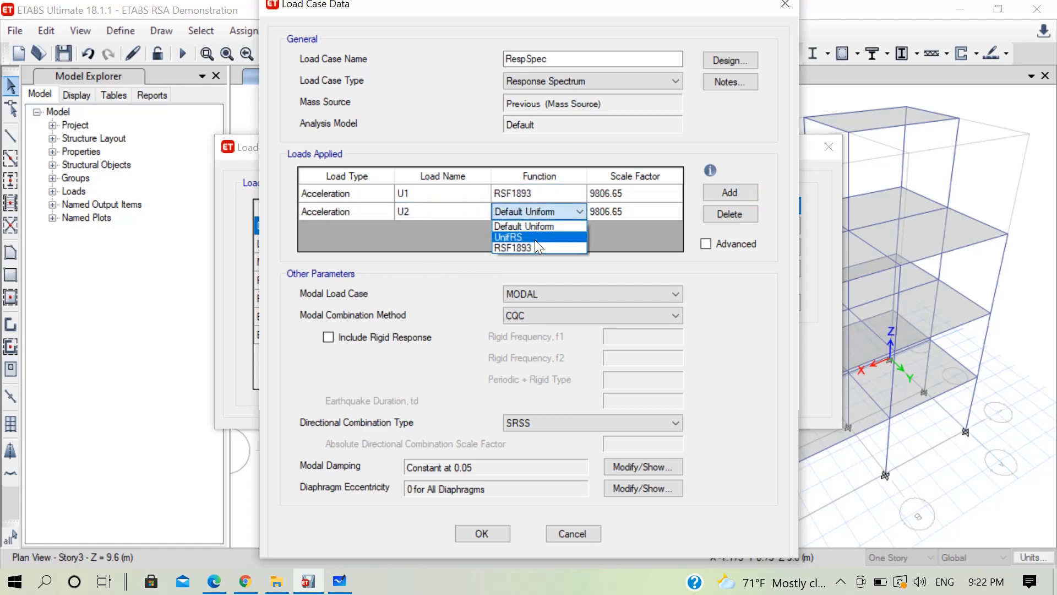
{"action": "left_click", "coordinate": [537, 248]}
Step: Set the scale factor to 981 for both the U1 and U2 loads
{"action": "left_click", "coordinate": [612, 193]}
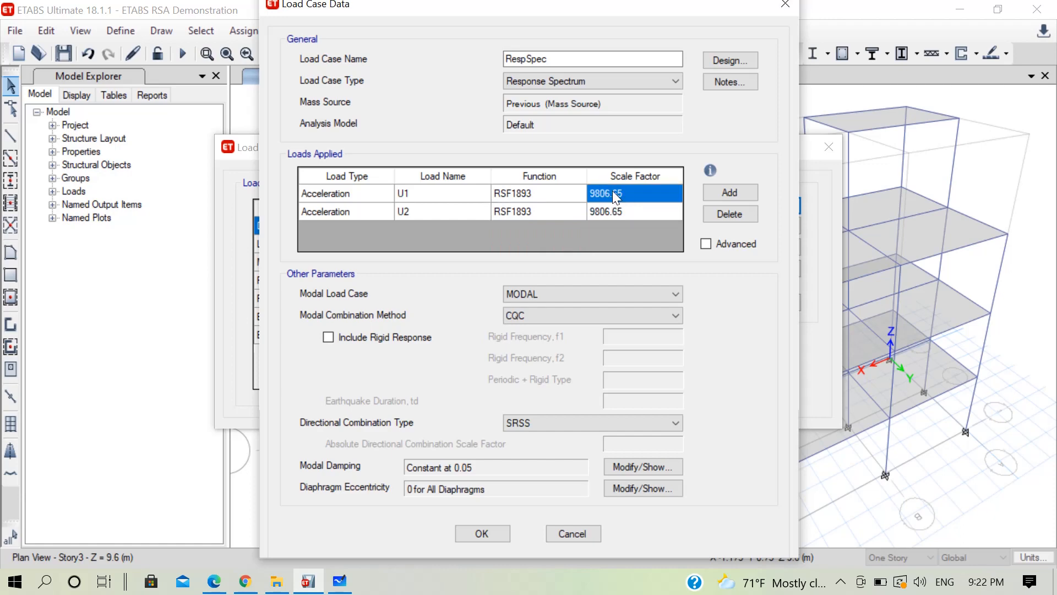
{"action": "type", "text": "981"}
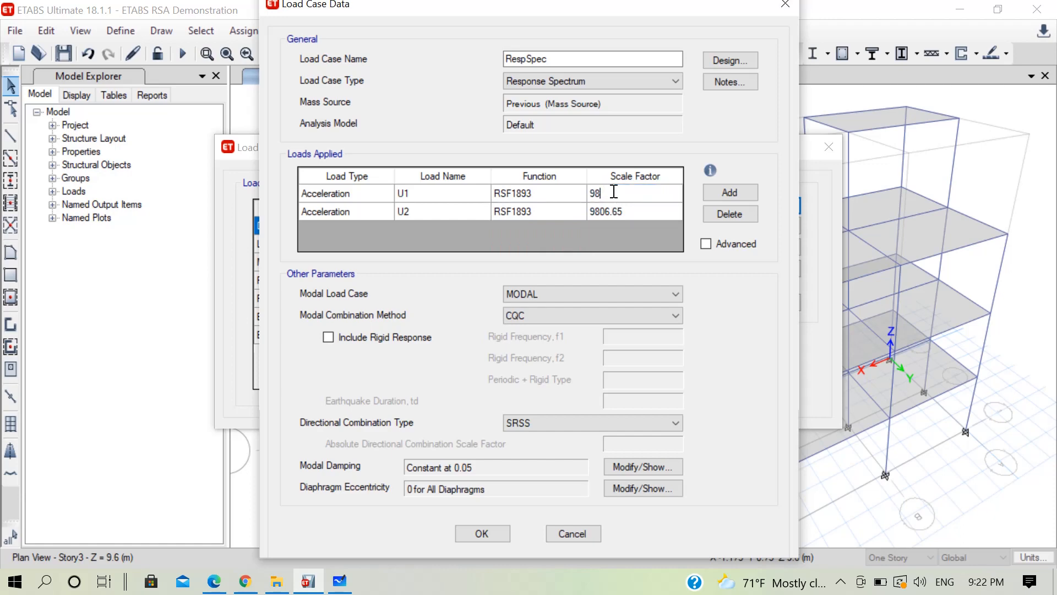
{"action": "key", "text": "Return"}
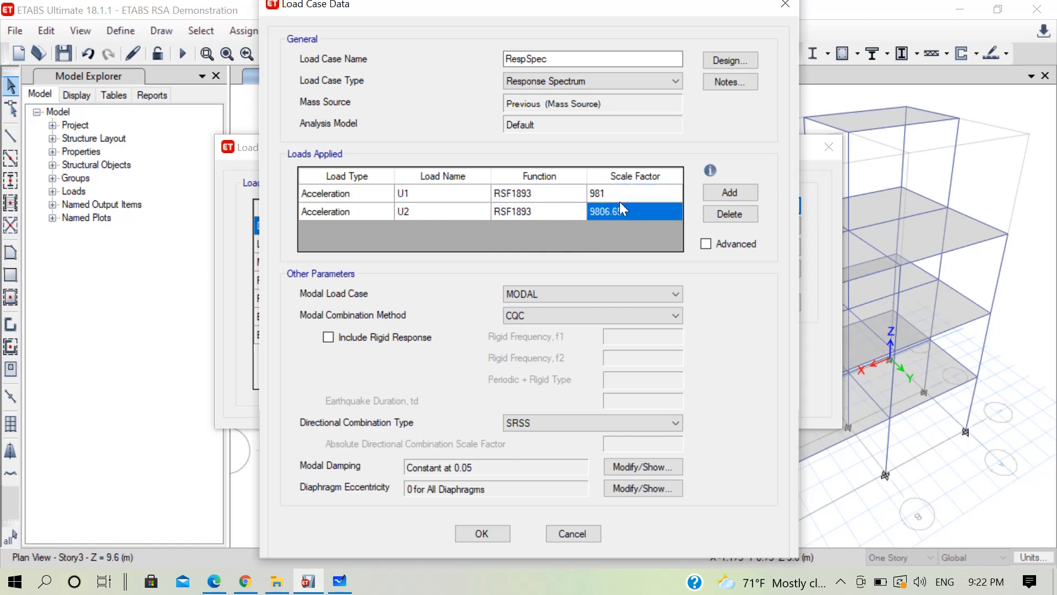
{"action": "type", "text": "981"}
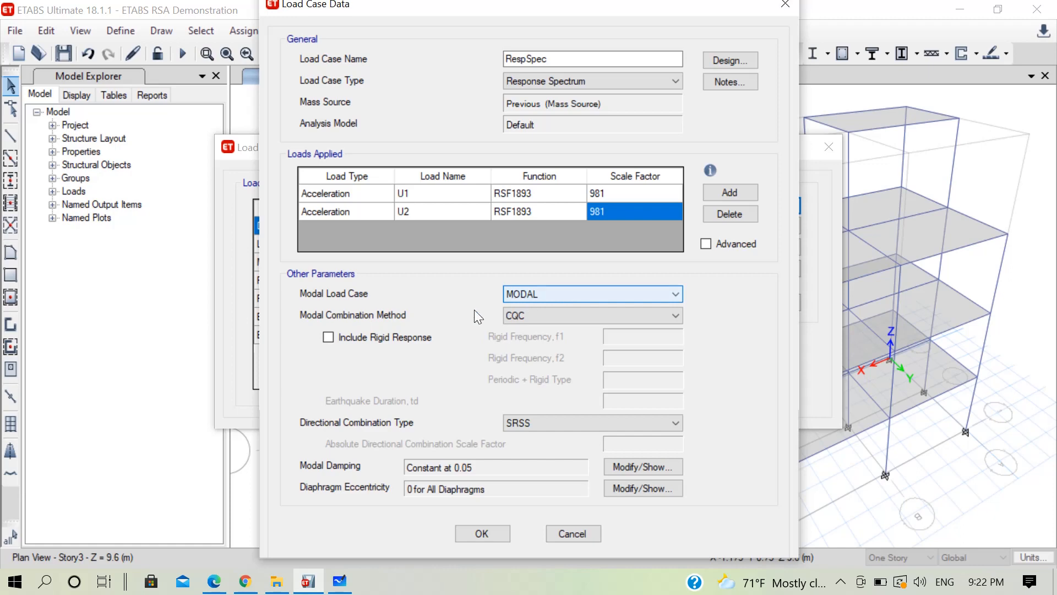
Step: Review the available modal combination methods and choose CQC for the RespSpec case
{"action": "left_click", "coordinate": [583, 316]}
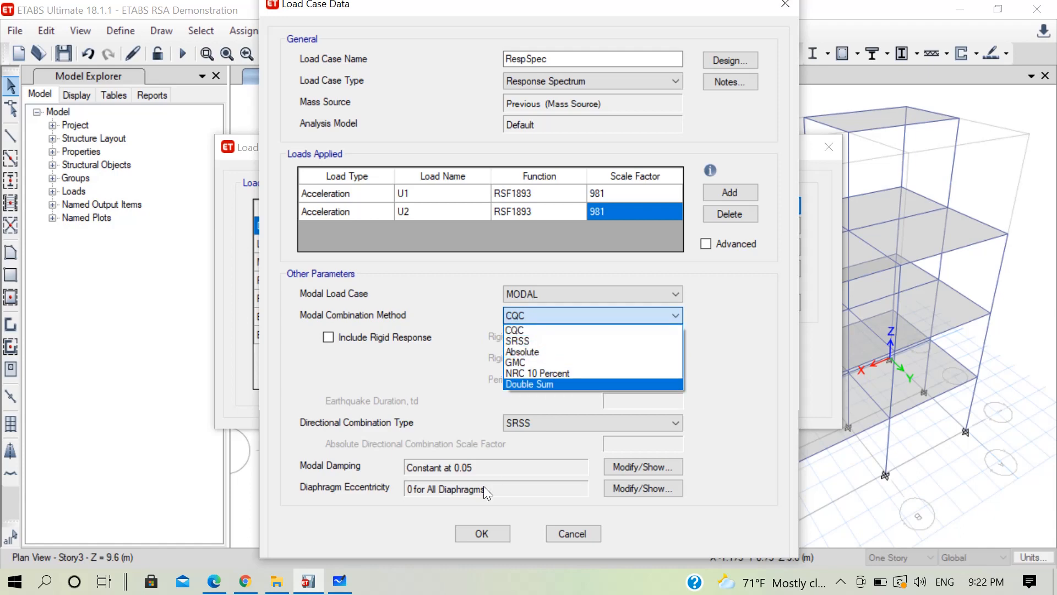
{"action": "left_click", "coordinate": [554, 330]}
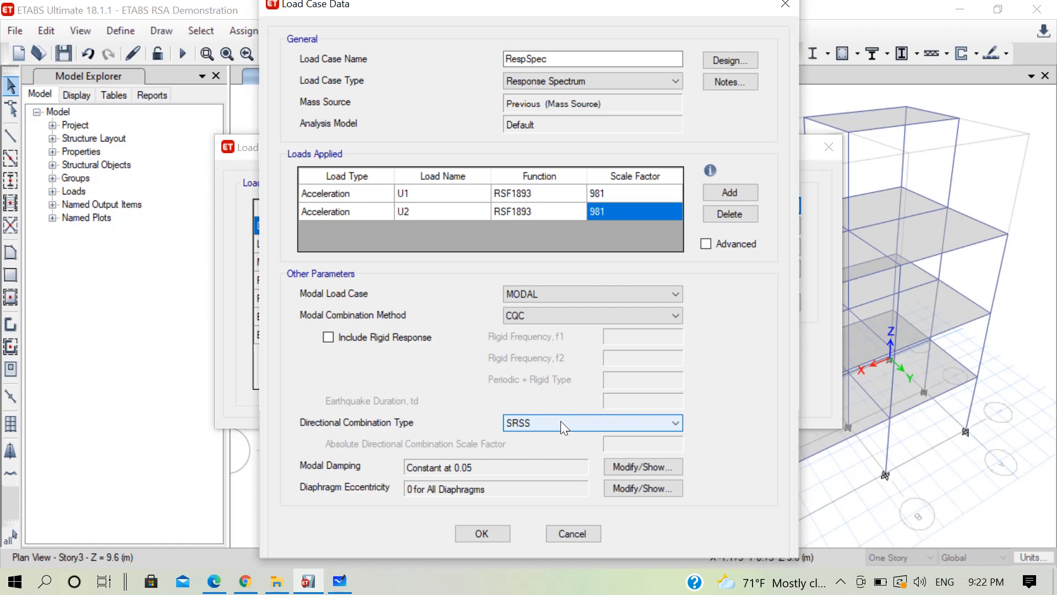
{"action": "left_click_drag", "start_coordinate": [520, 12], "coordinate": [521, 24]}
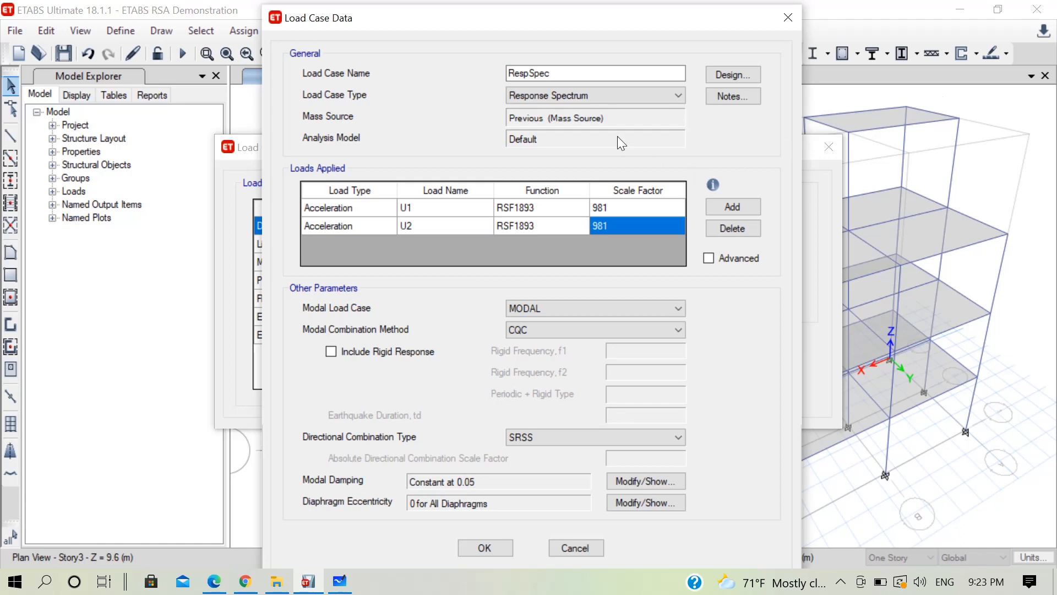
Step: Switch to Microsoft Whiteboard and sketch crossing horizontal and vertical ground-motion waves in blue, each enclosed in an oval
{"action": "left_click", "coordinate": [339, 581]}
{"action": "scroll", "coordinate": [515, 252], "scroll_direction": "down", "scroll_amount": 3, "text": "ctrl"}
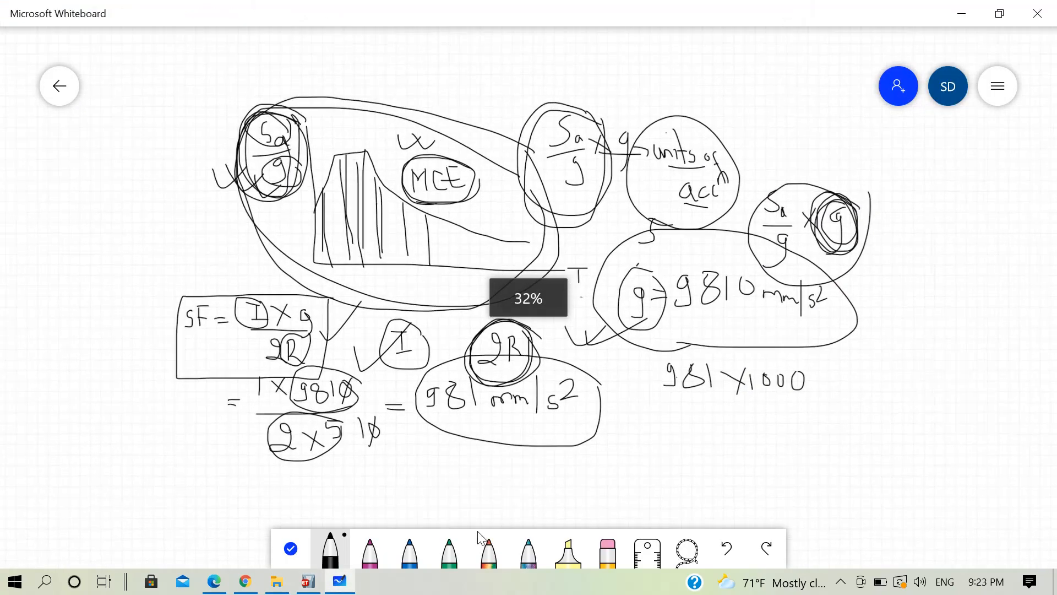
{"action": "left_click", "coordinate": [408, 556]}
{"action": "left_click_drag", "start_coordinate": [845, 464], "coordinate": [972, 457]}
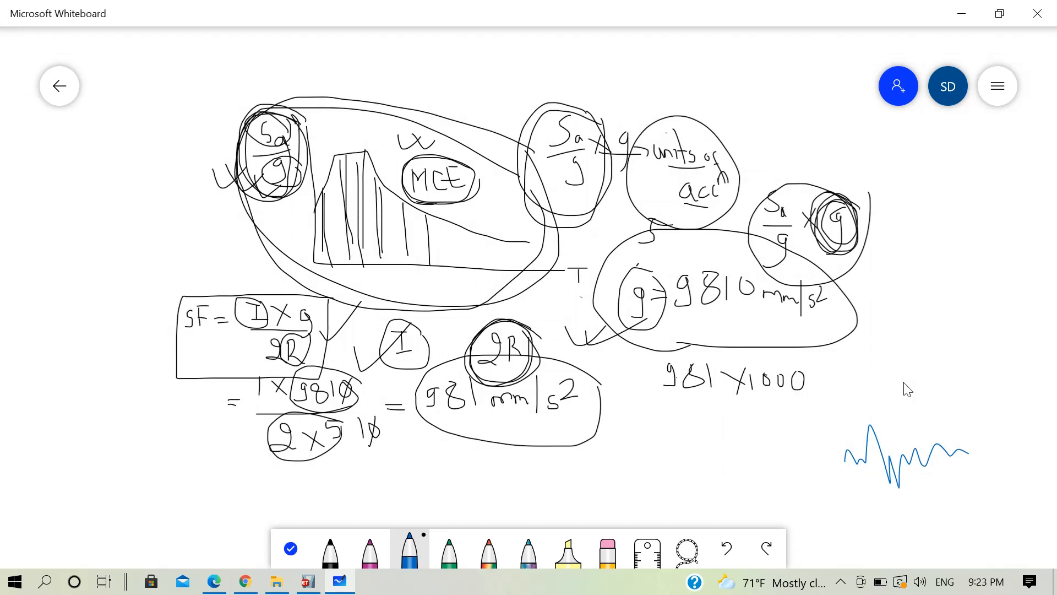
{"action": "mouse_move", "coordinate": [903, 382]}
{"action": "left_mouse_down"}
{"action": "mouse_move", "coordinate": [907, 440]}
{"action": "mouse_move", "coordinate": [852, 451]}
{"action": "mouse_move", "coordinate": [916, 464]}
{"action": "mouse_move", "coordinate": [917, 527]}
{"action": "left_mouse_up"}
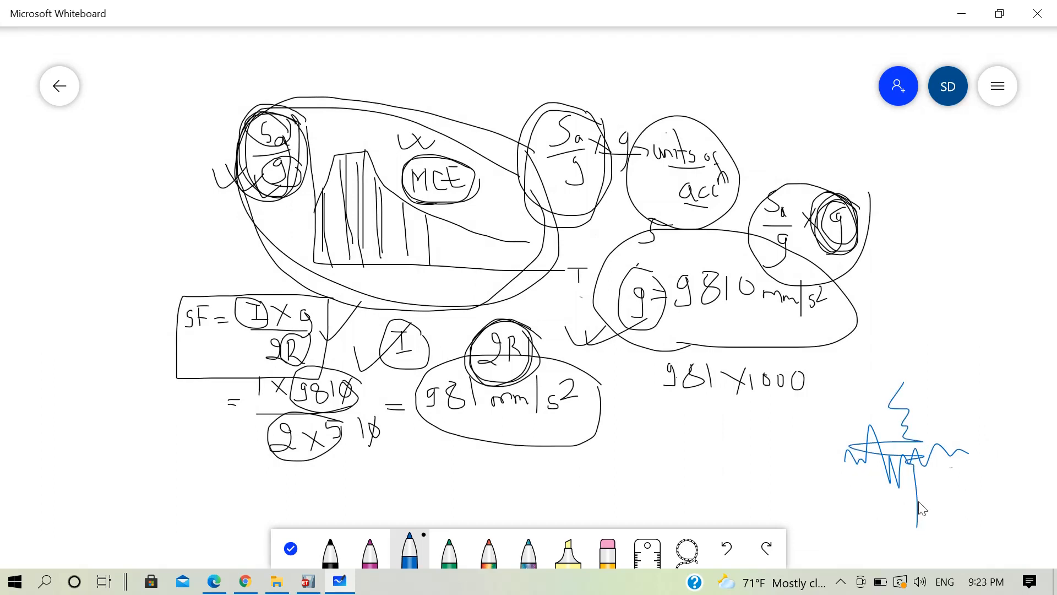
{"action": "mouse_move", "coordinate": [924, 397]}
{"action": "left_mouse_down"}
{"action": "mouse_move", "coordinate": [888, 383]}
{"action": "mouse_move", "coordinate": [911, 524]}
{"action": "mouse_move", "coordinate": [925, 393]}
{"action": "left_mouse_up"}
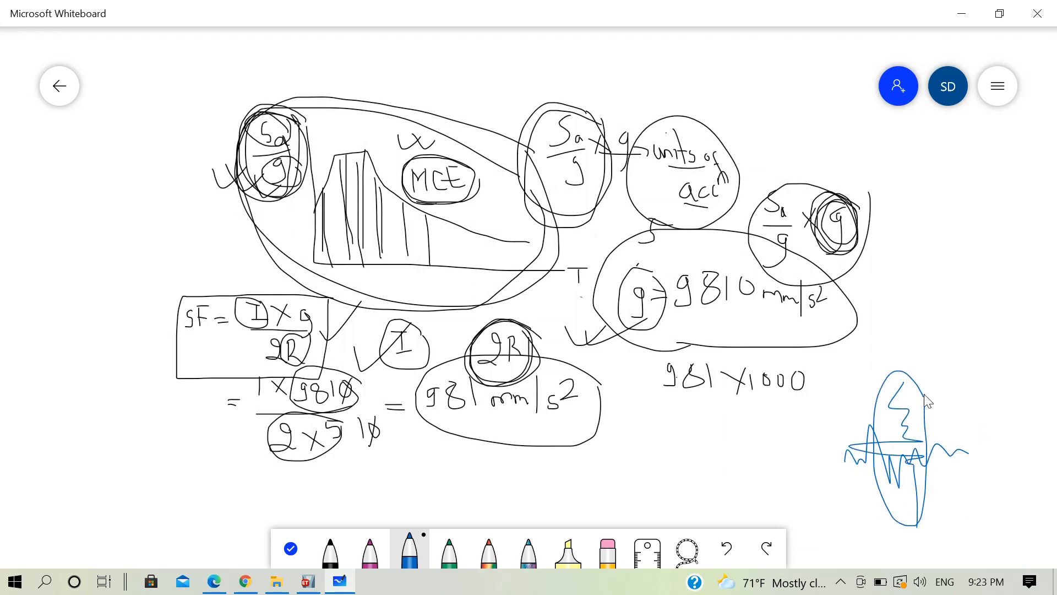
{"action": "mouse_move", "coordinate": [985, 435]}
{"action": "left_mouse_down"}
{"action": "mouse_move", "coordinate": [827, 428]}
{"action": "mouse_move", "coordinate": [958, 474]}
{"action": "mouse_move", "coordinate": [981, 444]}
{"action": "left_mouse_up"}
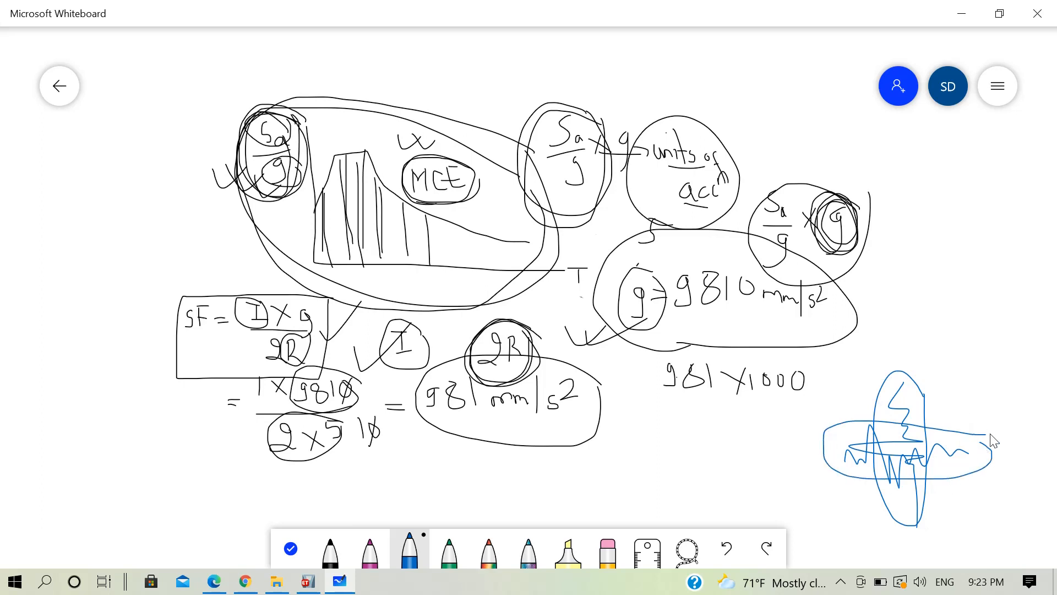
{"action": "left_click", "coordinate": [947, 86]}
Step: Return to ETABS, keep constant modal damping of 0.05 for all modes, and confirm the RespSpec case and load case list
{"action": "left_click", "coordinate": [967, 8]}
{"action": "left_click_drag", "start_coordinate": [585, 19], "coordinate": [583, 15]}
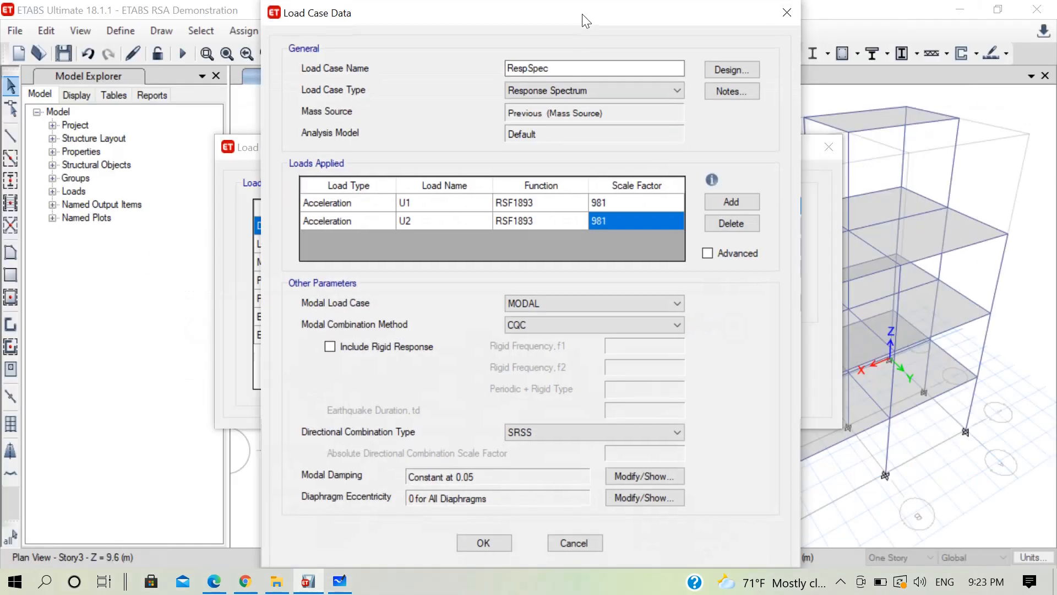
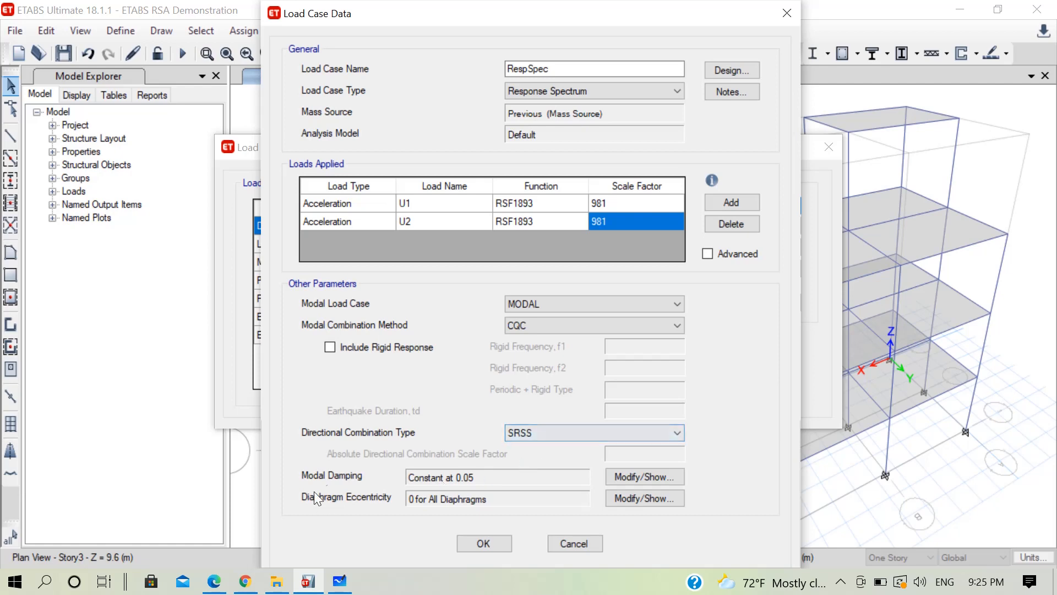
{"action": "left_click", "coordinate": [636, 478]}
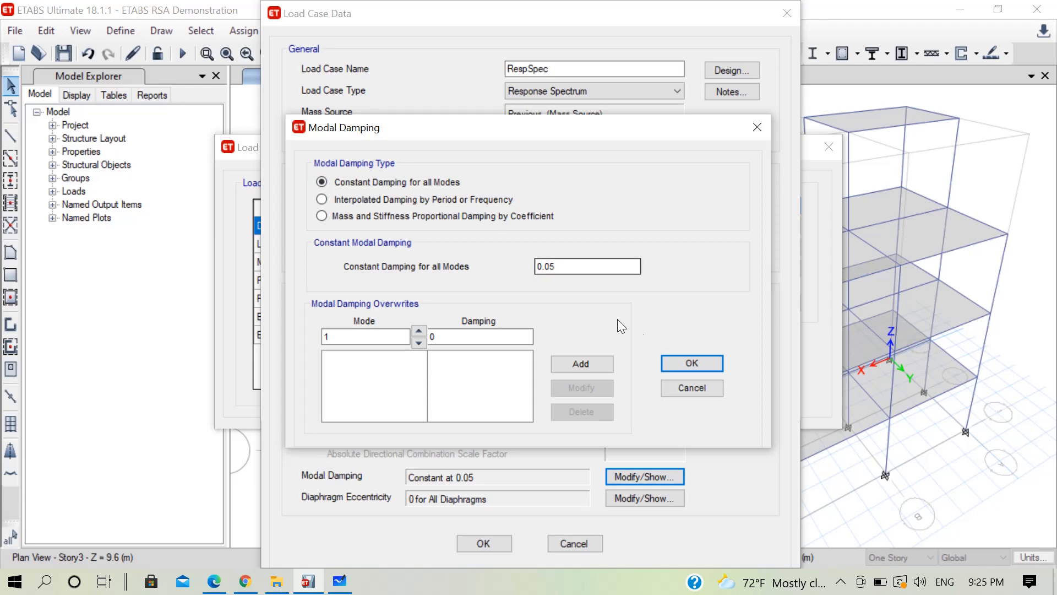
{"action": "left_click", "coordinate": [691, 362]}
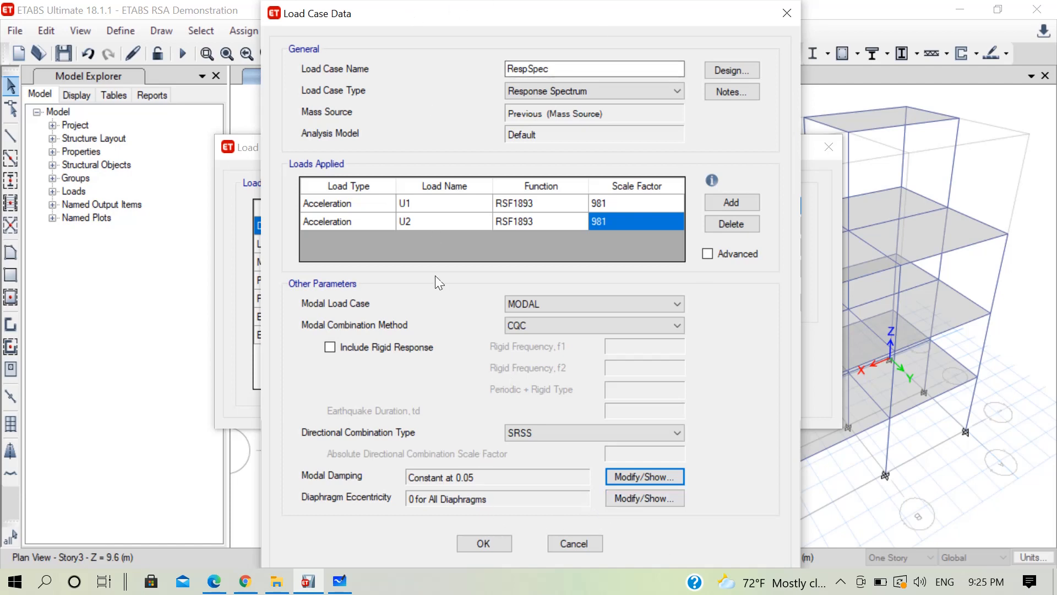
{"action": "left_click", "coordinate": [496, 544]}
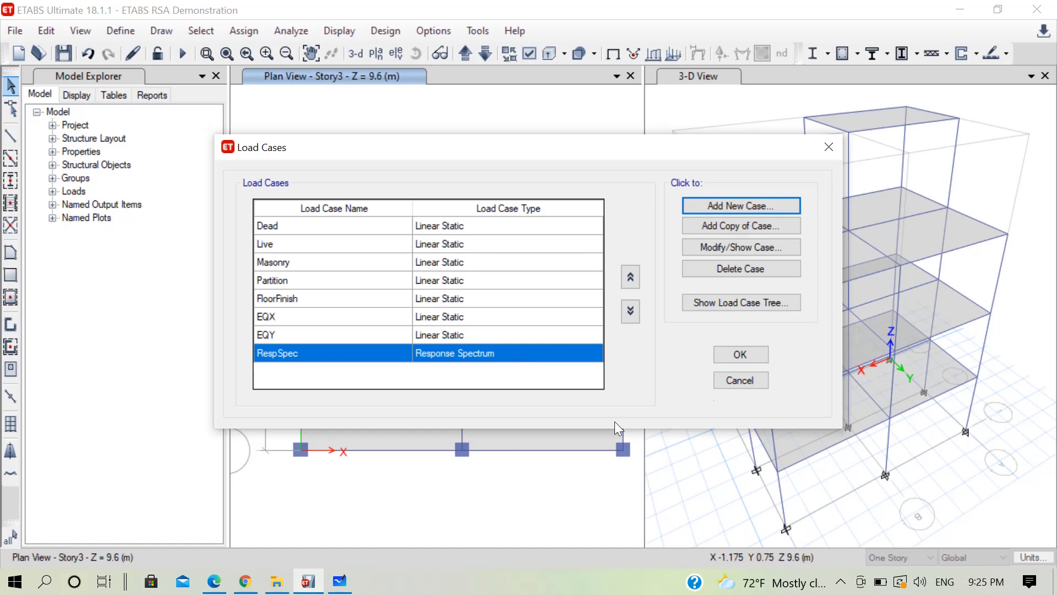
{"action": "left_click", "coordinate": [741, 355]}
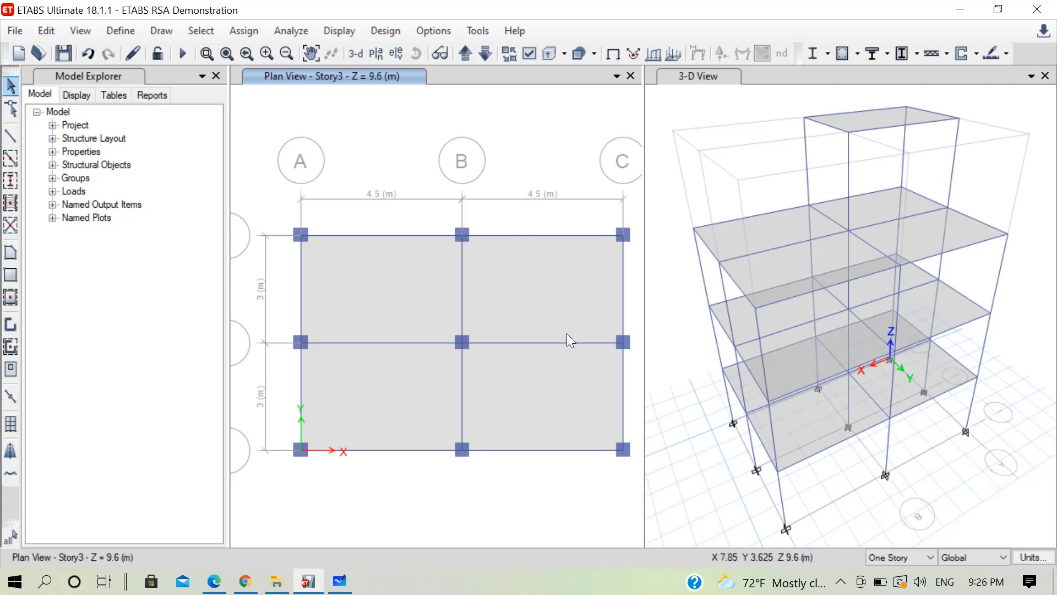
Step: Set all load cases, including RespSpec, to run and start the analysis
{"action": "left_click", "coordinate": [285, 34]}
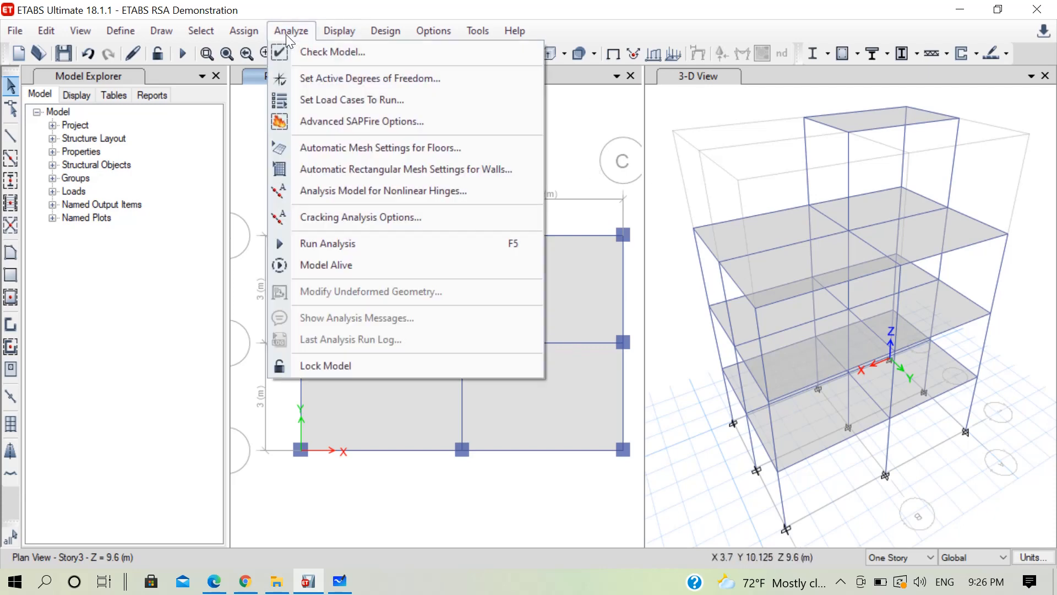
{"action": "left_click", "coordinate": [338, 100]}
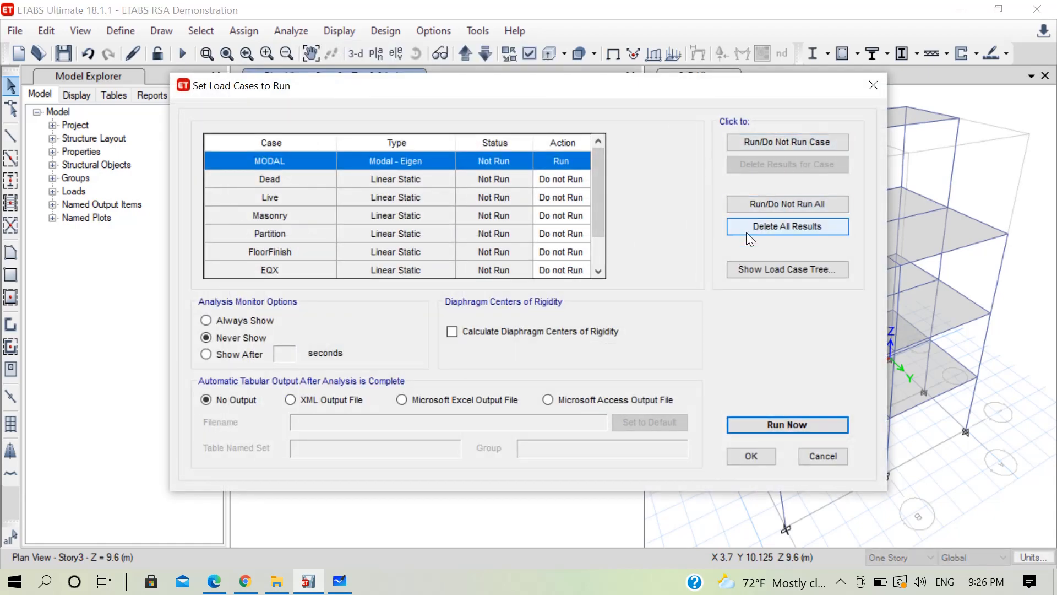
{"action": "left_click", "coordinate": [802, 208]}
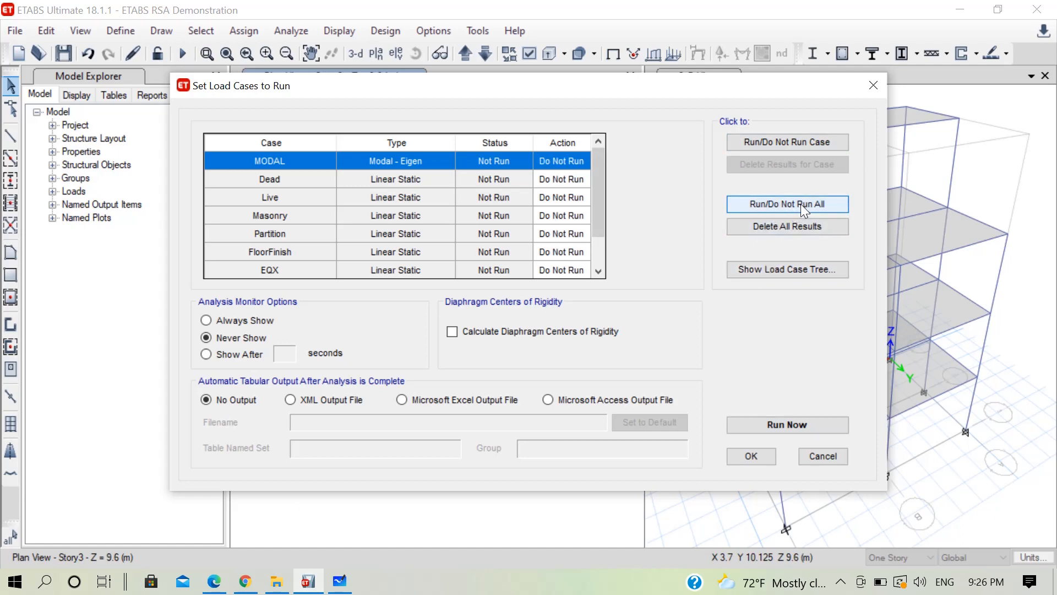
{"action": "left_click", "coordinate": [800, 204]}
{"action": "left_click_drag", "start_coordinate": [601, 203], "coordinate": [602, 253]}
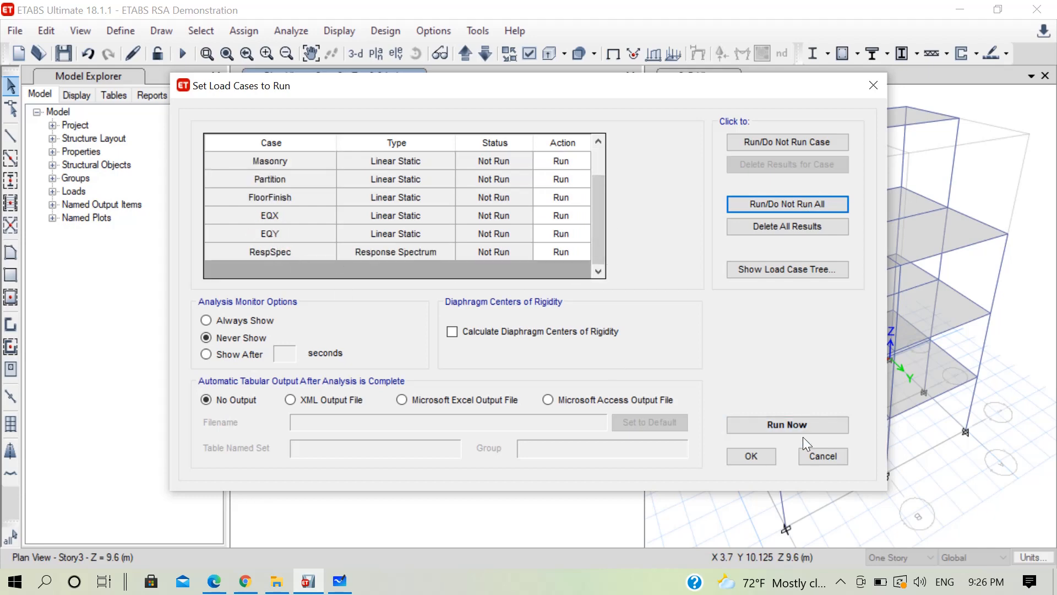
{"action": "left_click", "coordinate": [785, 422]}
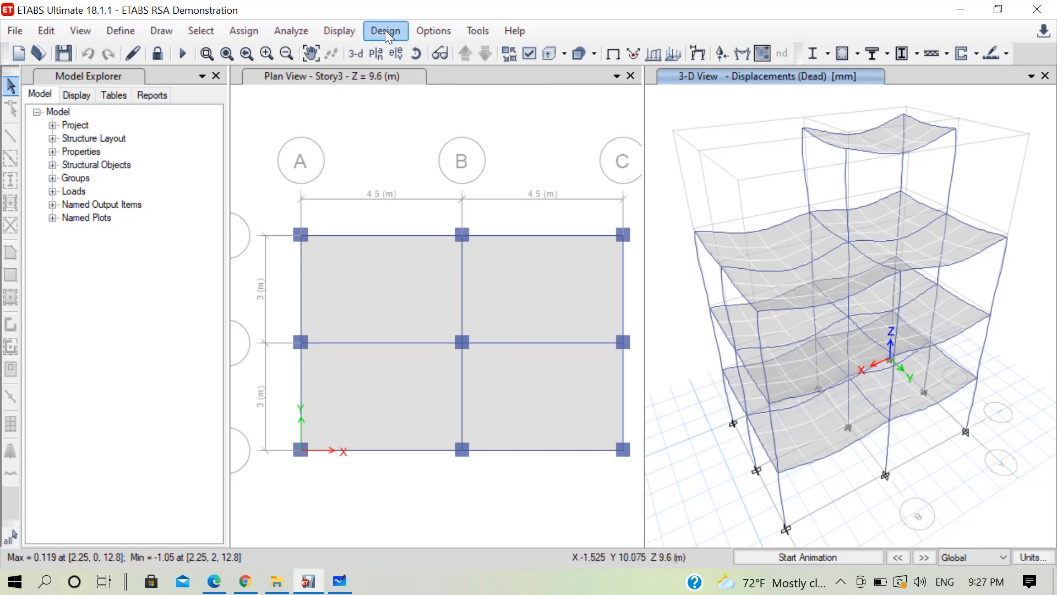
Step: Show the Modal Participating Mass Ratios table from the modal information in the structure output results
{"action": "left_click", "coordinate": [80, 74]}
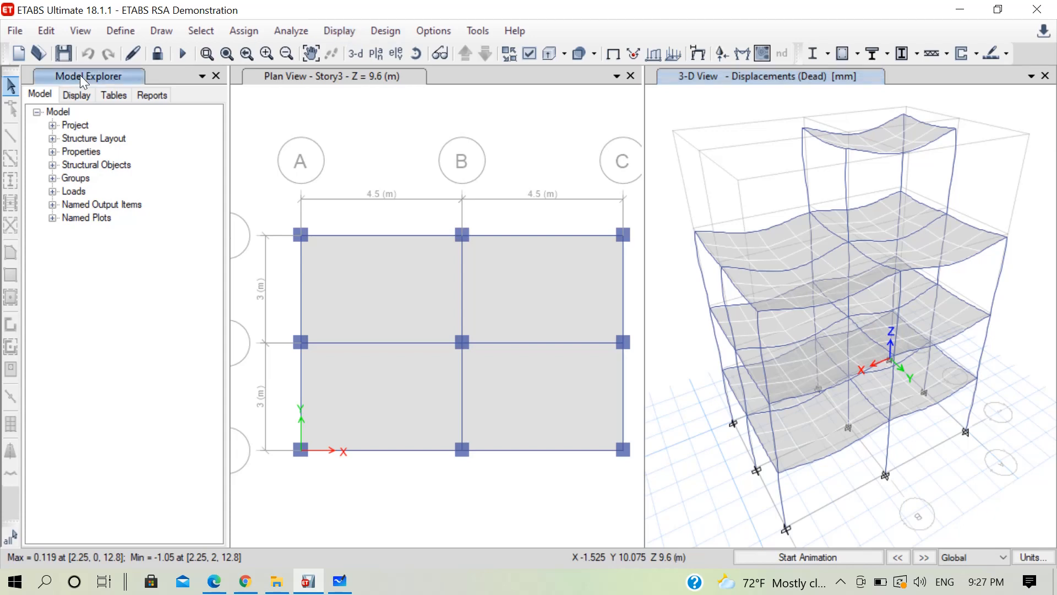
{"action": "left_click", "coordinate": [114, 96]}
{"action": "left_click", "coordinate": [53, 138]}
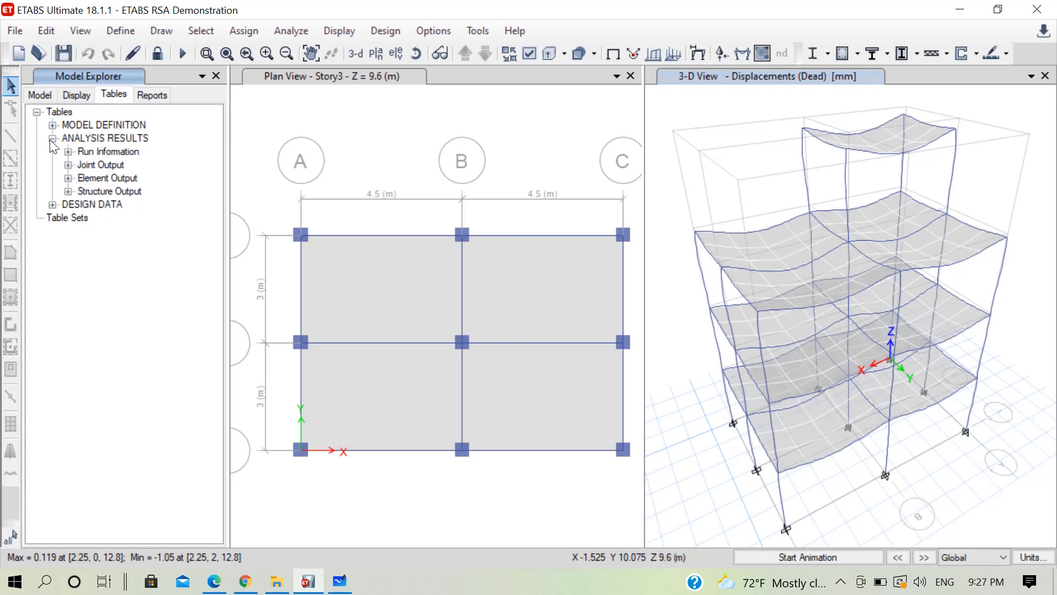
{"action": "left_click", "coordinate": [68, 191]}
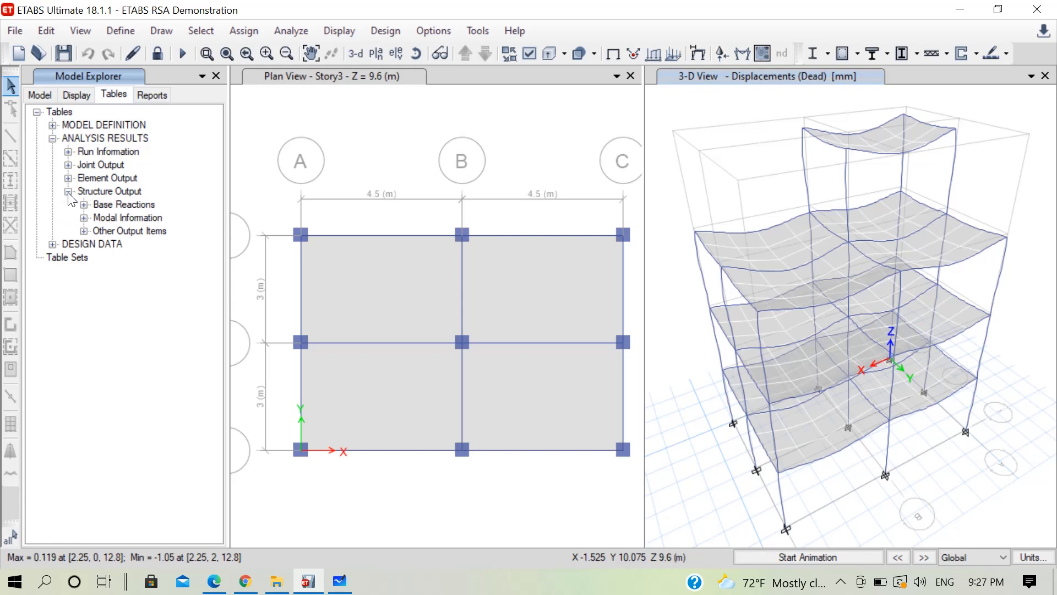
{"action": "left_click", "coordinate": [84, 218]}
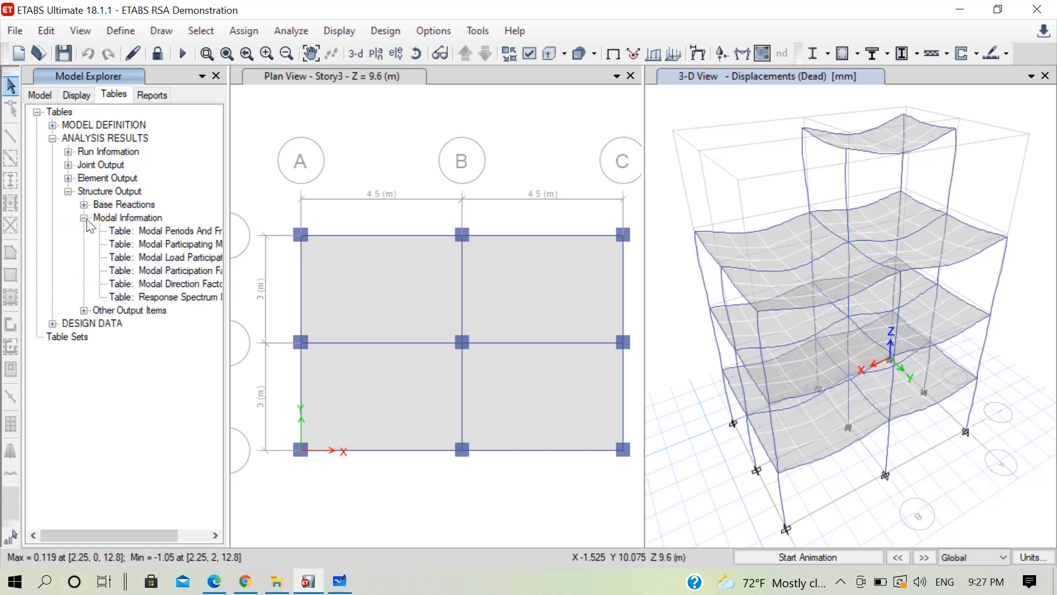
{"action": "right_click", "coordinate": [172, 244]}
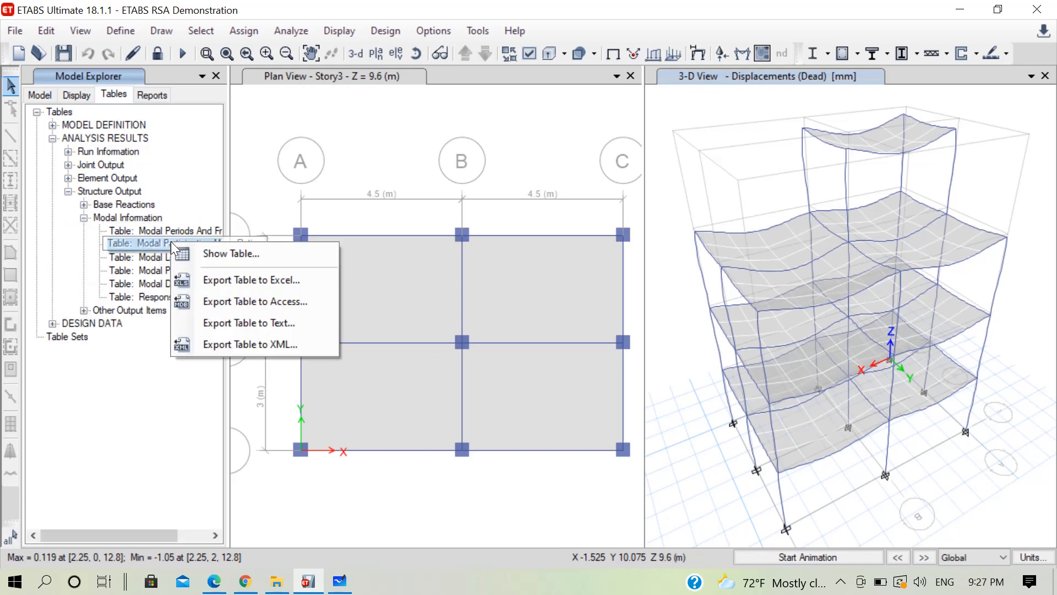
{"action": "left_click", "coordinate": [206, 255]}
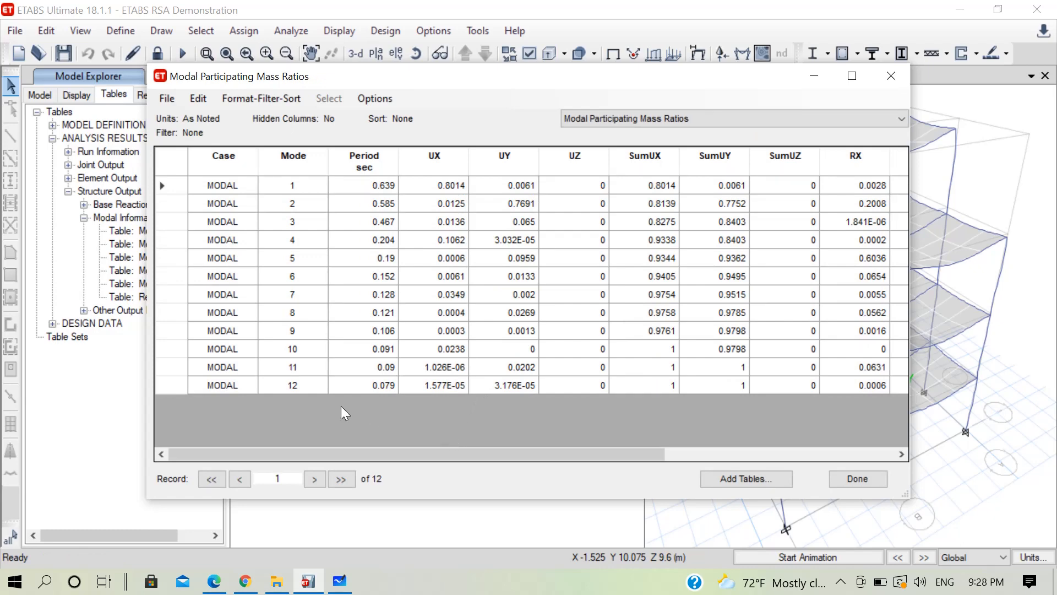
Step: Examine the mode 12 cumulative mass ratios for SumUX, SumUY, SumRX, SumRY and SumRZ, and close the table
{"action": "left_click", "coordinate": [309, 386]}
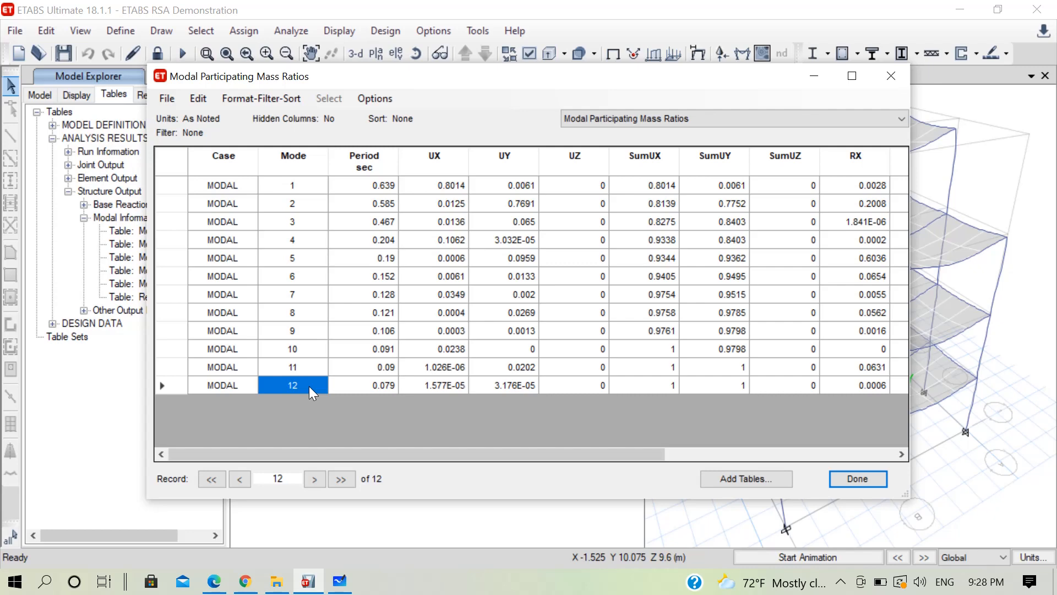
{"action": "left_click", "coordinate": [669, 387]}
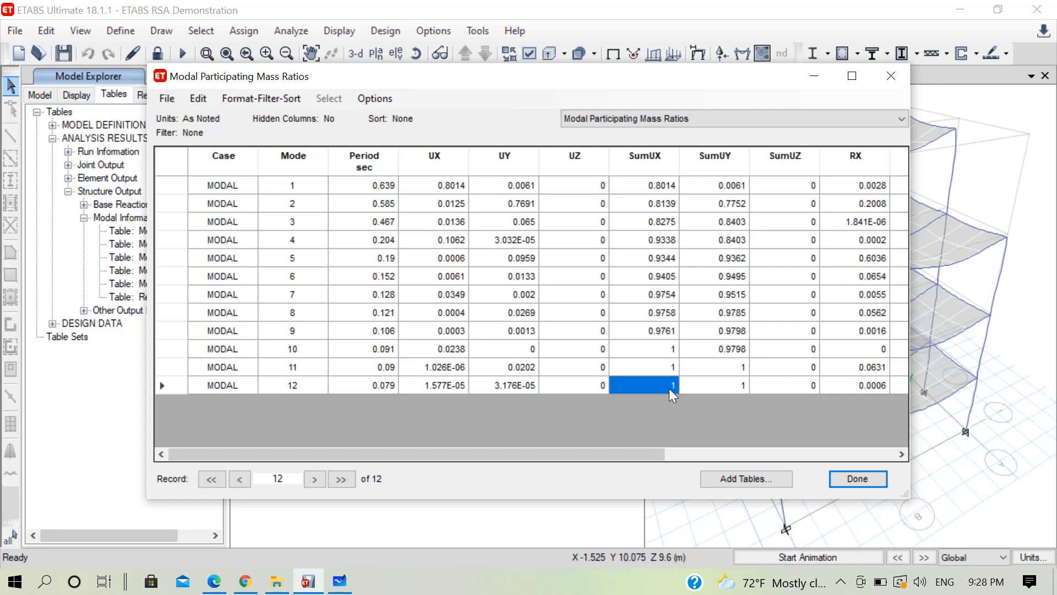
{"action": "left_click", "coordinate": [721, 385]}
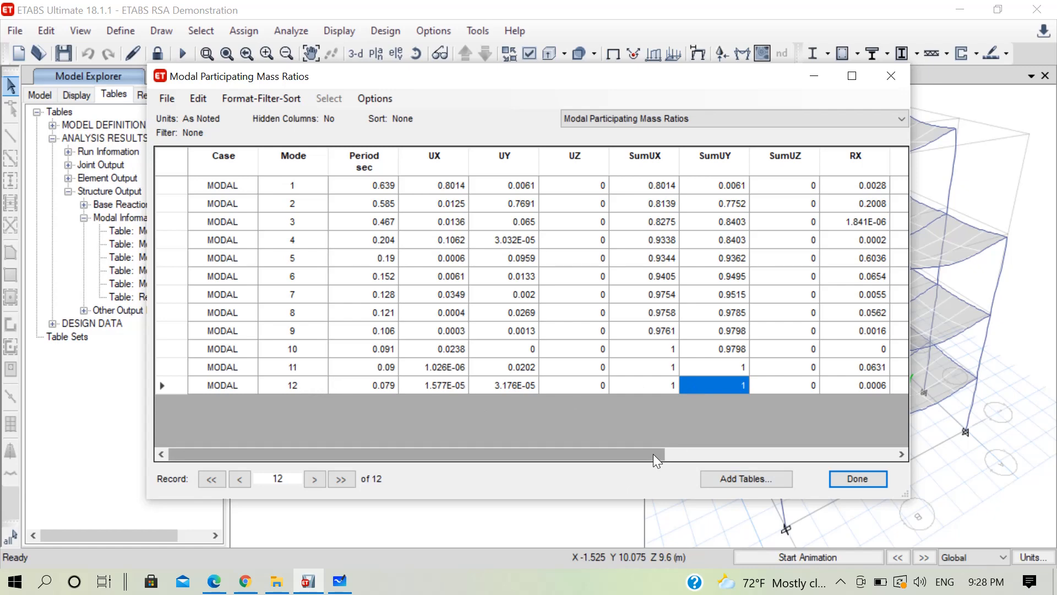
{"action": "left_click_drag", "start_coordinate": [653, 454], "coordinate": [908, 428]}
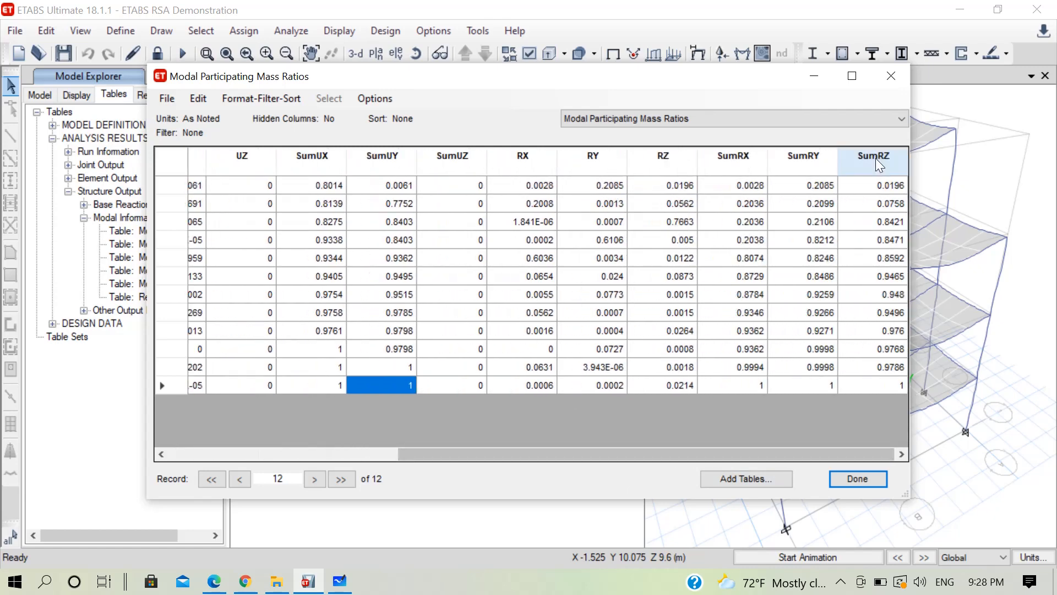
{"action": "left_click", "coordinate": [760, 385]}
{"action": "left_click", "coordinate": [805, 385]}
{"action": "left_click", "coordinate": [865, 388]}
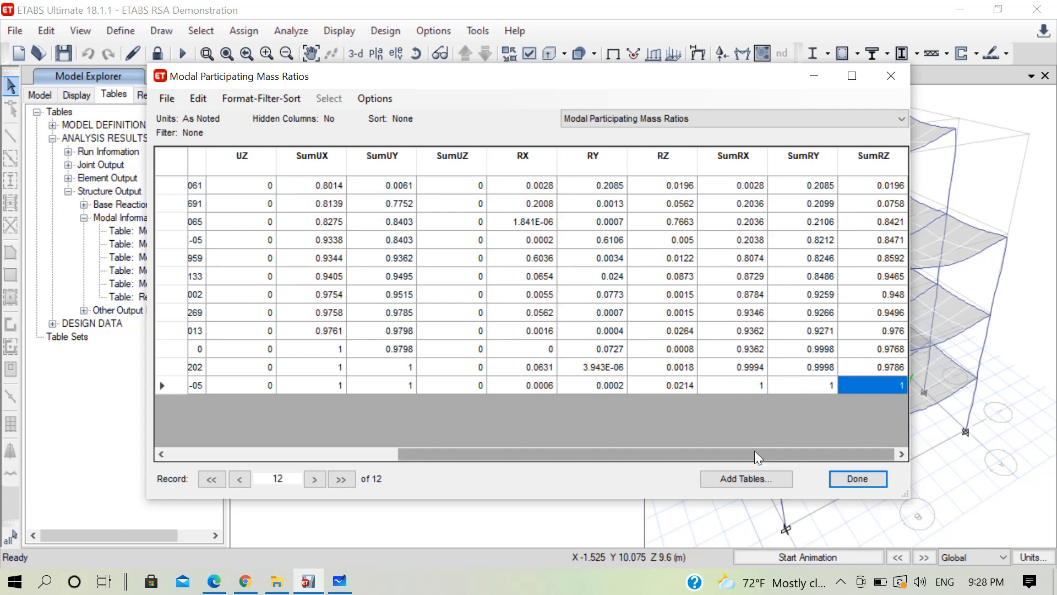
{"action": "left_click_drag", "start_coordinate": [754, 451], "coordinate": [388, 461]}
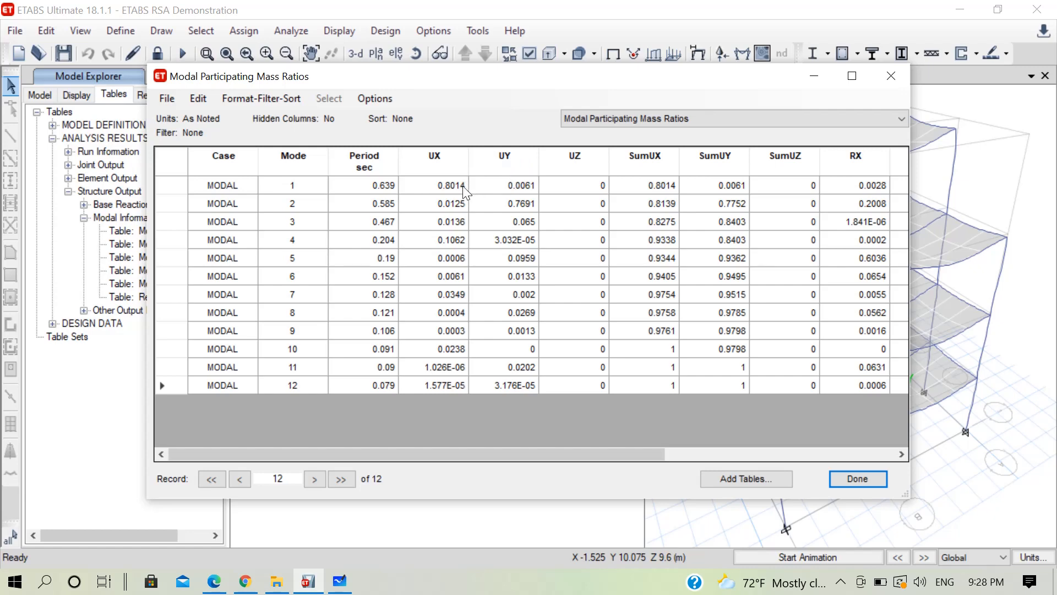
{"action": "left_click", "coordinate": [891, 75]}
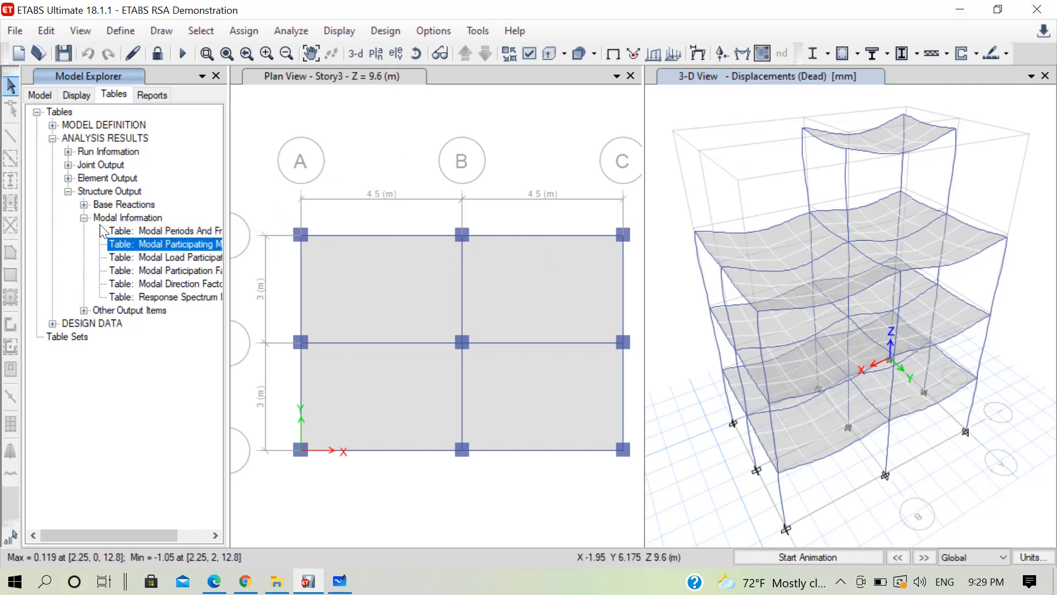
Step: Show the Base Reactions table from the structure output results
{"action": "left_click", "coordinate": [85, 219]}
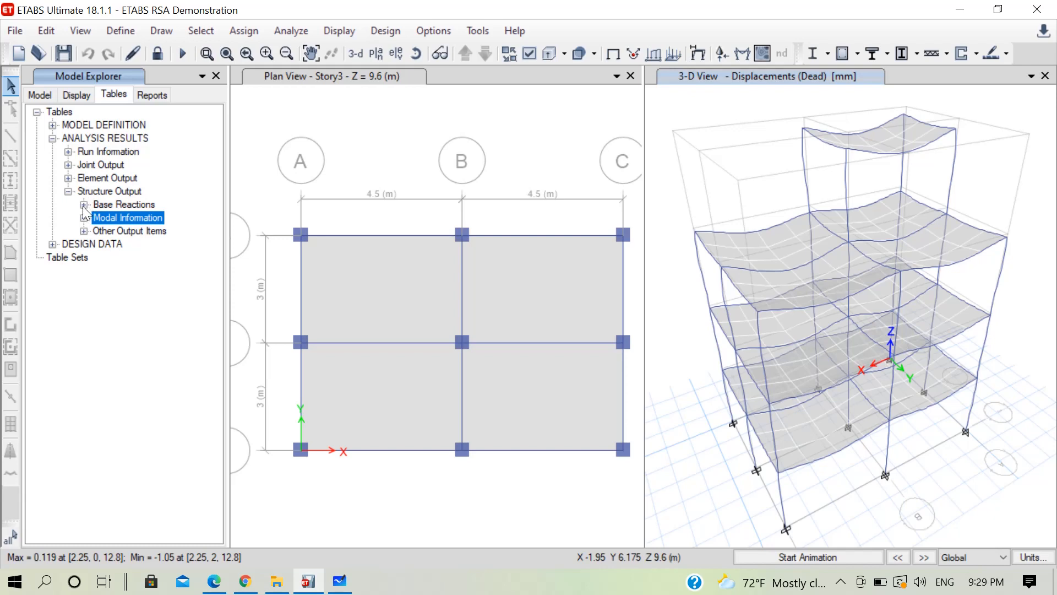
{"action": "left_click", "coordinate": [84, 205]}
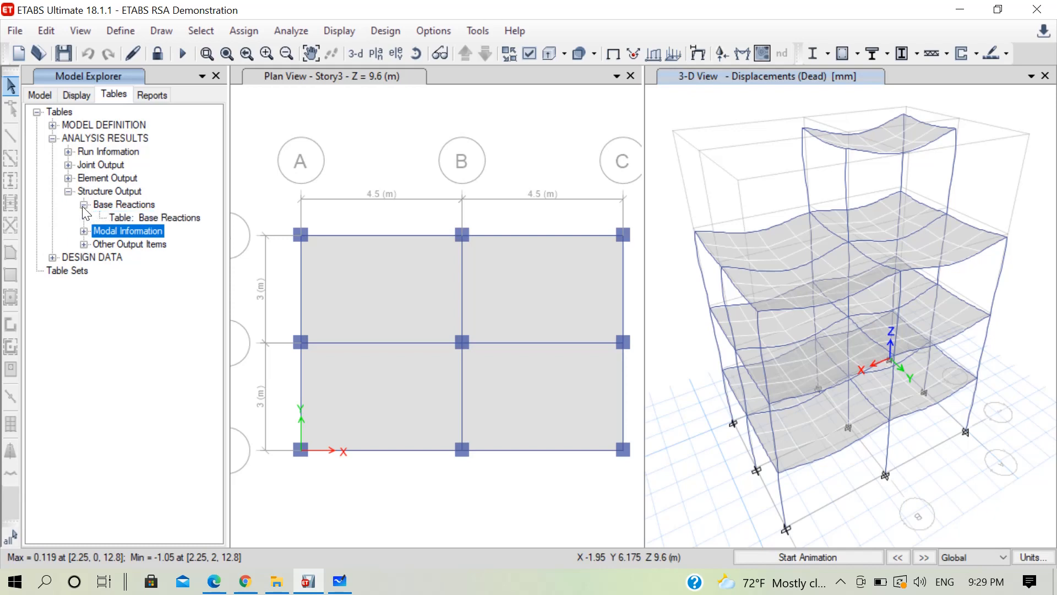
{"action": "left_click", "coordinate": [157, 219]}
{"action": "right_click", "coordinate": [156, 219]}
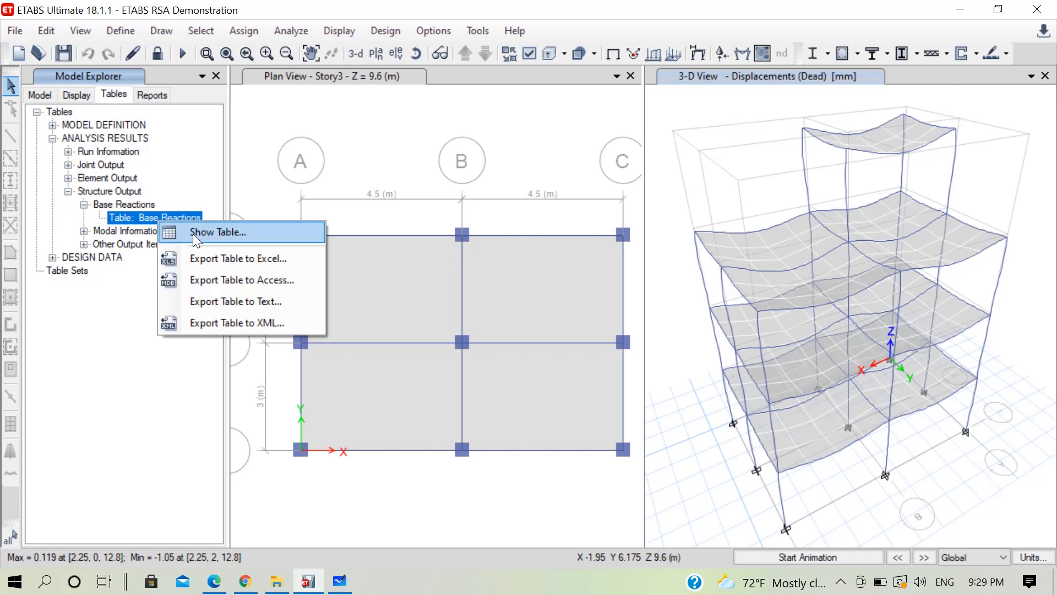
{"action": "left_click", "coordinate": [193, 234]}
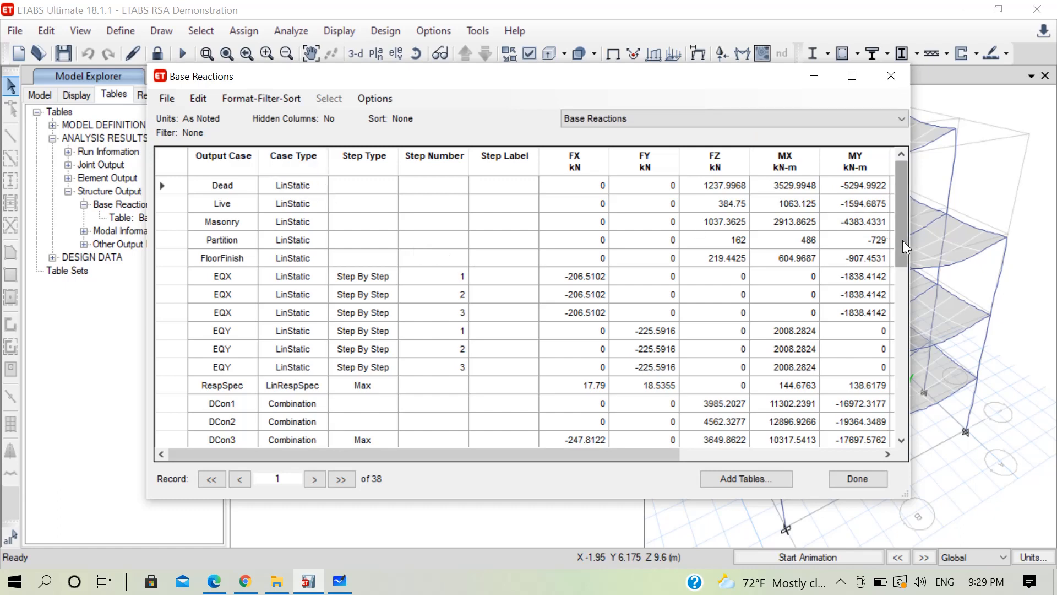
Step: Filter the Base Reactions table by output case to show only EQX, EQY and RespSpec
{"action": "mouse_move", "coordinate": [903, 240]}
{"action": "left_mouse_down"}
{"action": "mouse_move", "coordinate": [904, 425]}
{"action": "mouse_move", "coordinate": [903, 240]}
{"action": "left_mouse_up"}
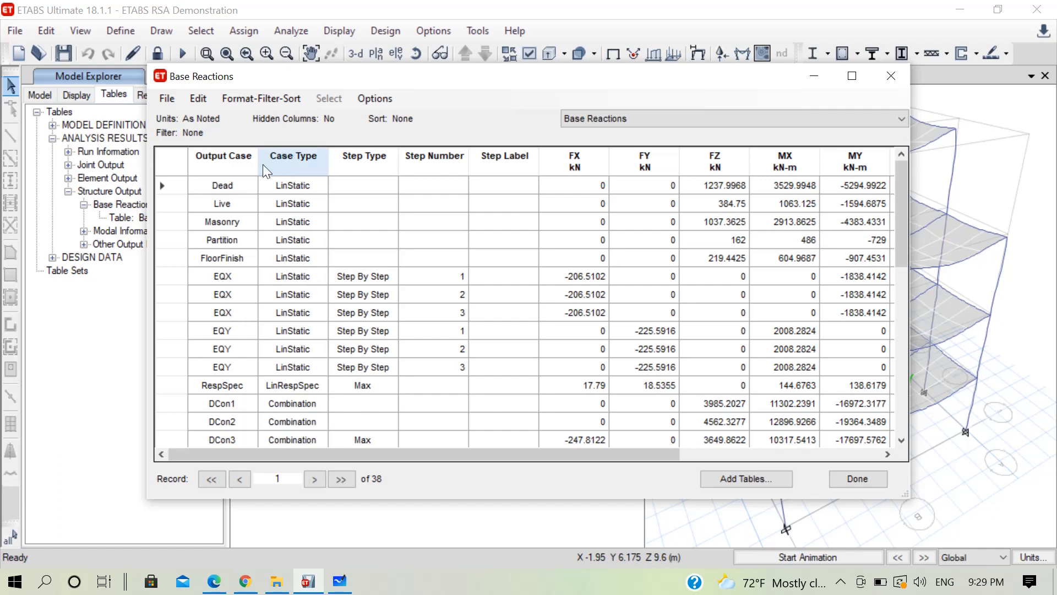
{"action": "left_click", "coordinate": [228, 161]}
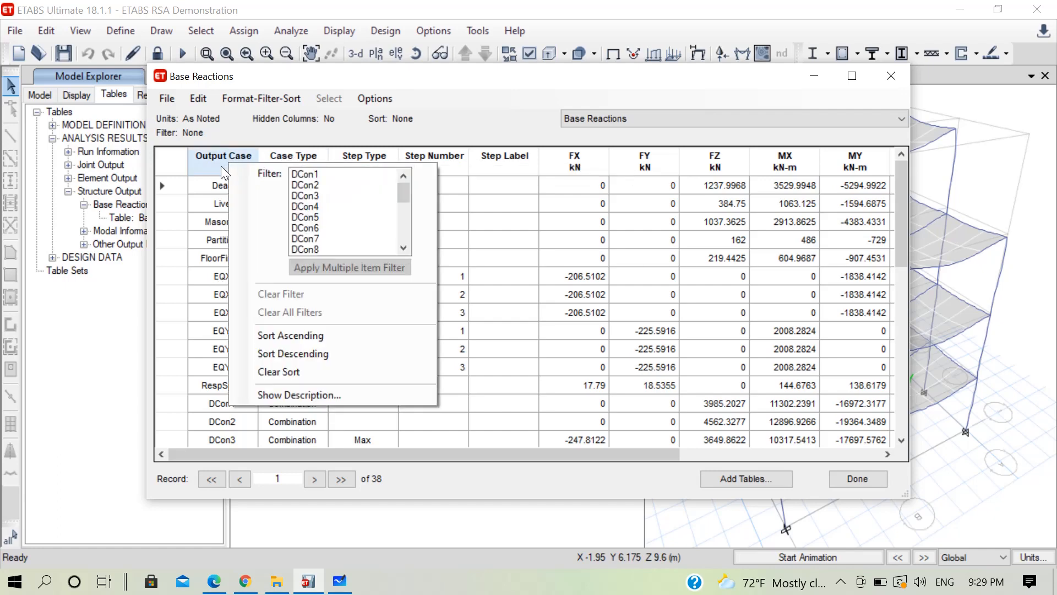
{"action": "left_click_drag", "start_coordinate": [405, 197], "coordinate": [408, 222]}
{"action": "left_click", "coordinate": [324, 228]}
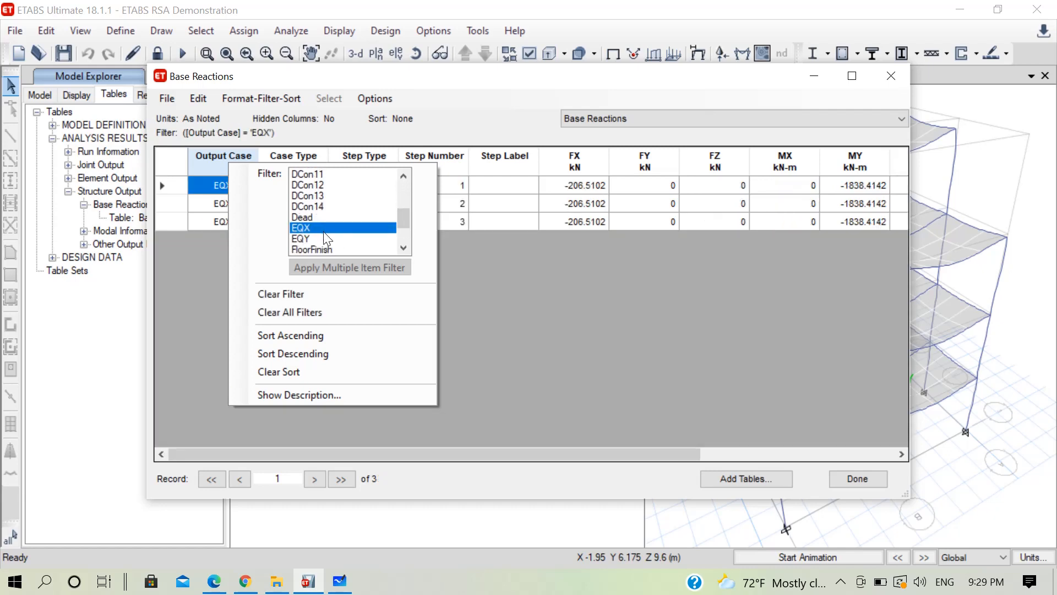
{"action": "left_click", "coordinate": [322, 236], "text": "ctrl"}
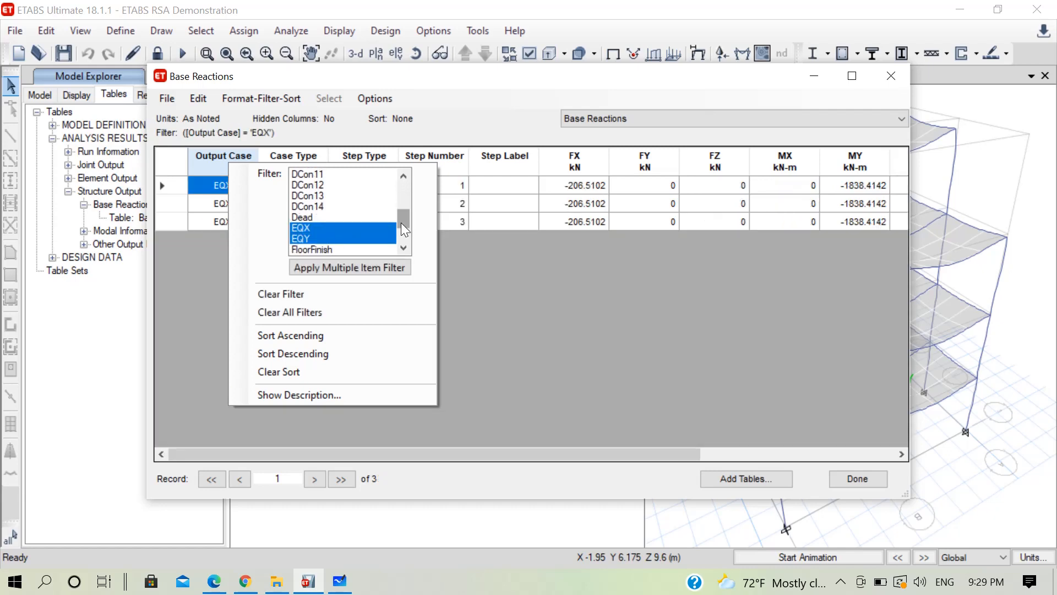
{"action": "left_click_drag", "start_coordinate": [401, 222], "coordinate": [402, 233]}
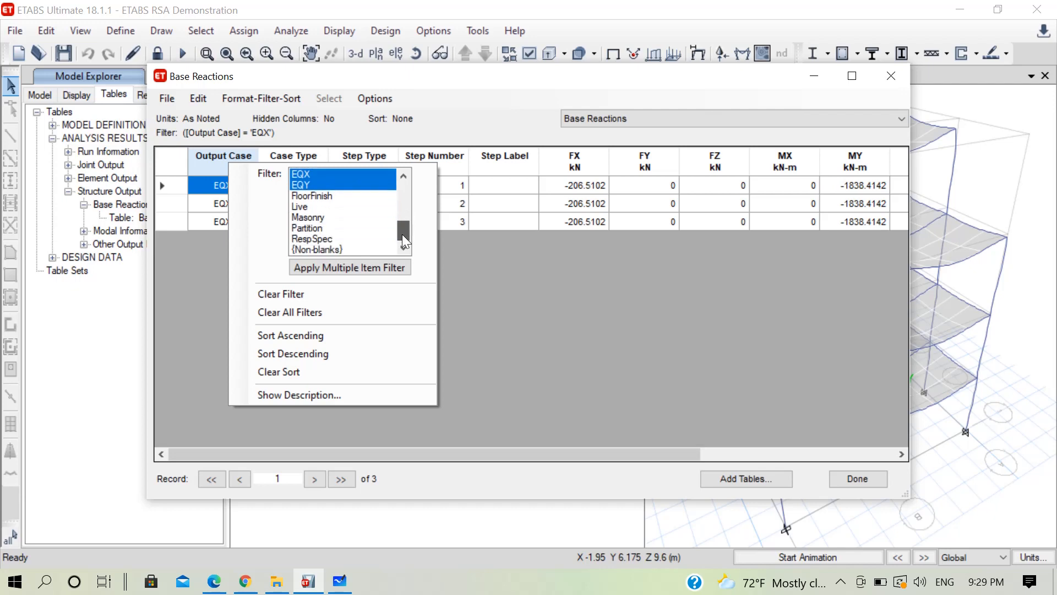
{"action": "left_click", "coordinate": [318, 239], "text": "ctrl"}
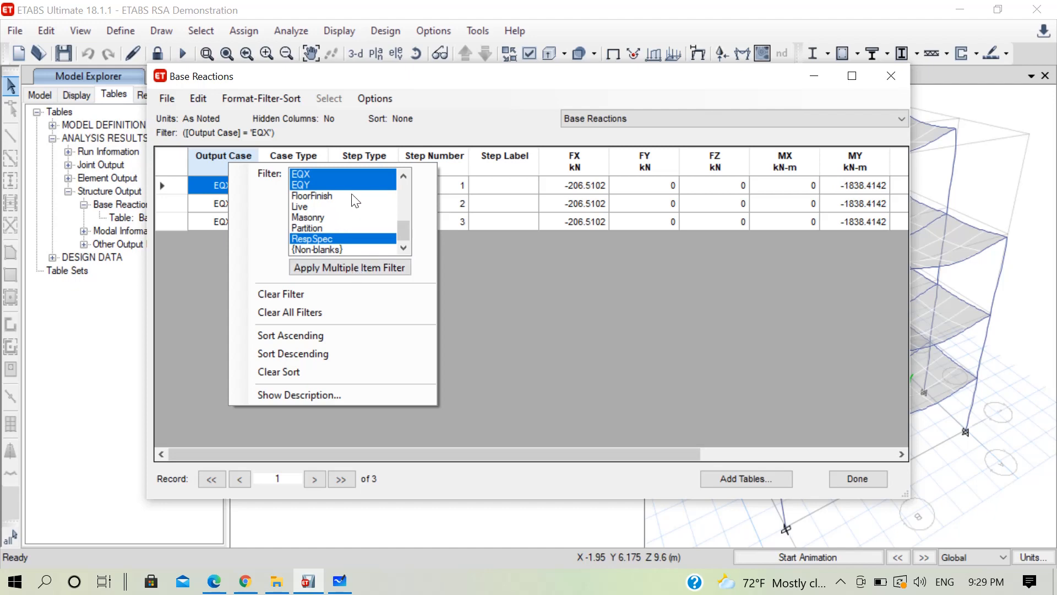
{"action": "left_click", "coordinate": [363, 268]}
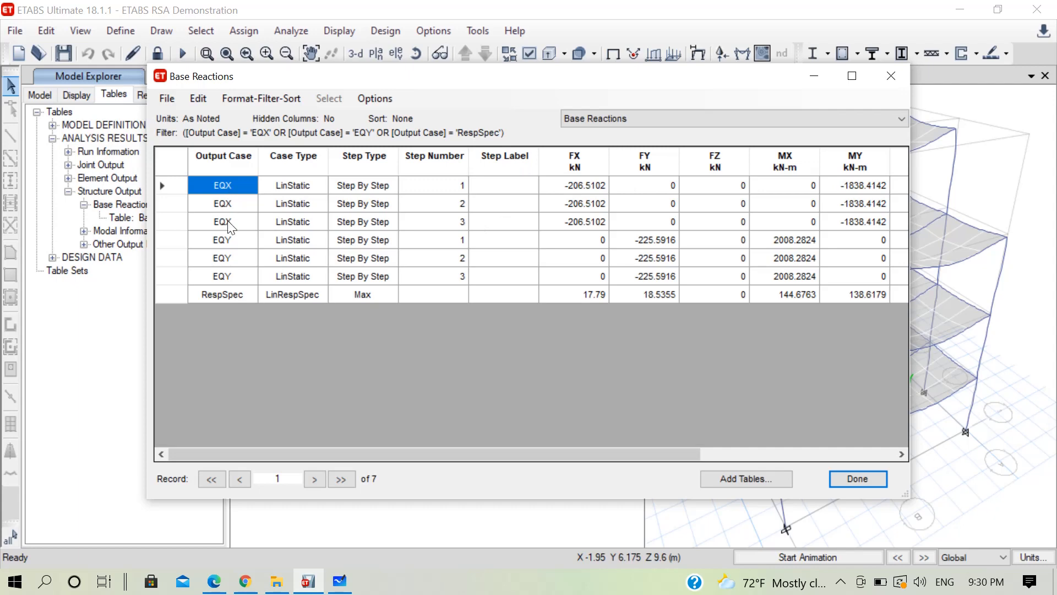
Step: Compare the EQX base shear FX and EQY base shear FY with the RespSpec FX and FY values
{"action": "left_click", "coordinate": [593, 190]}
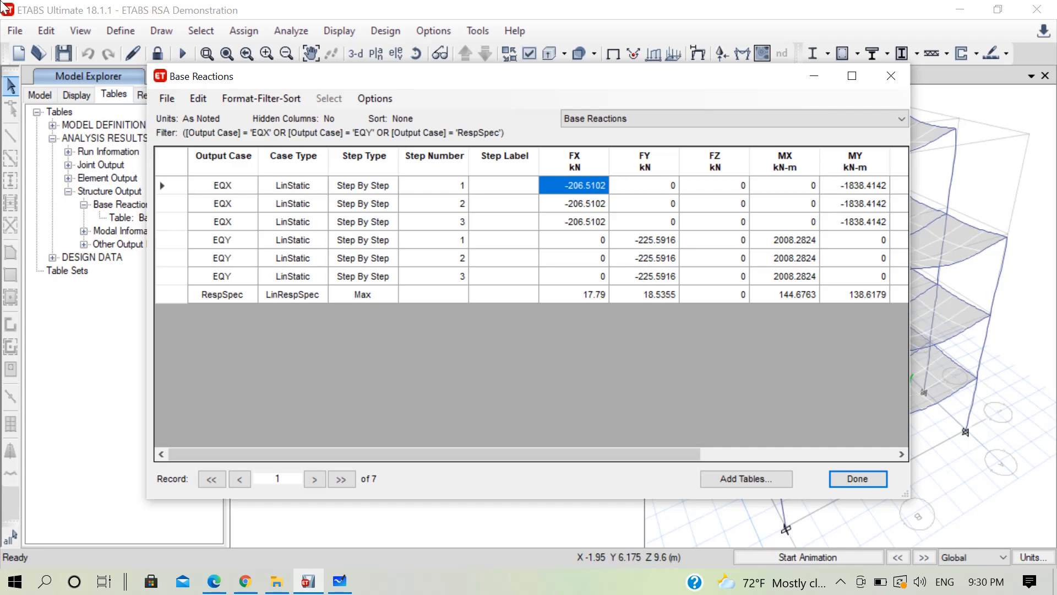
{"action": "left_click", "coordinate": [641, 244]}
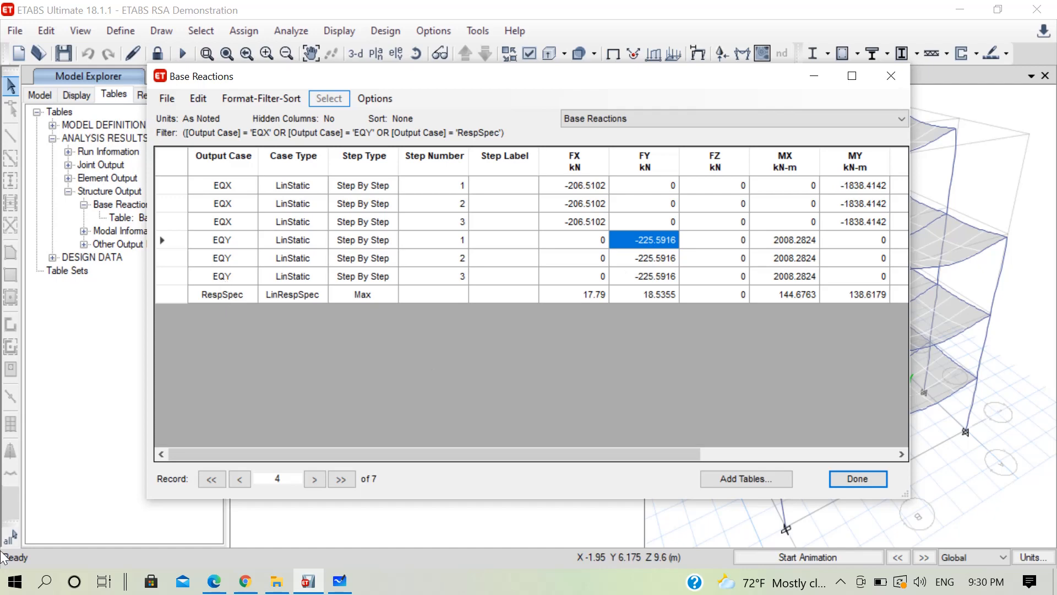
{"action": "left_click", "coordinate": [594, 296]}
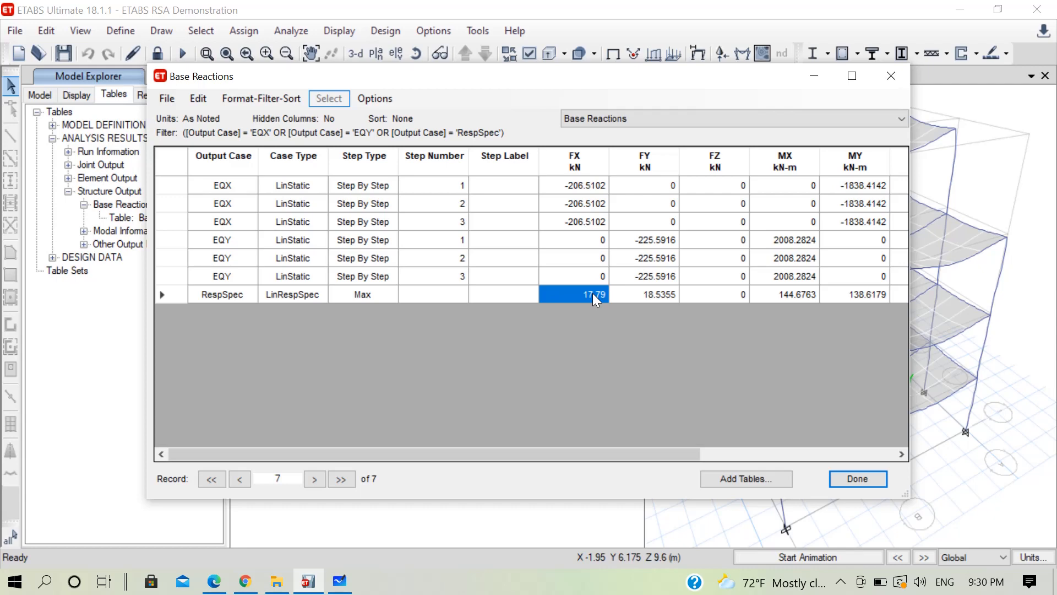
{"action": "left_click", "coordinate": [660, 294]}
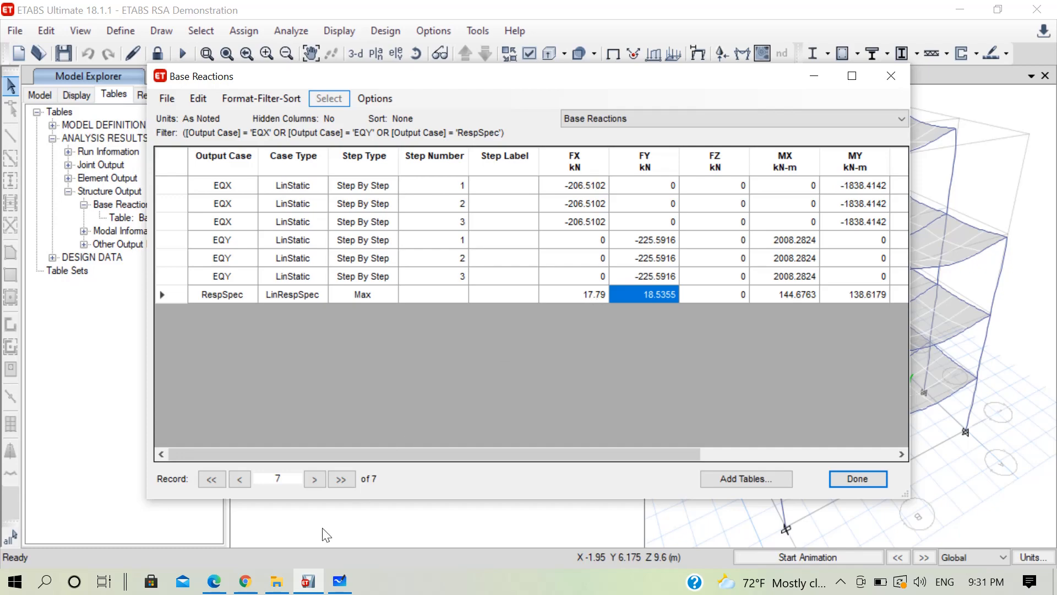
Step: Switch to the IS 1893 (2016) Part 1 PDF in Edge and read clause 7.7.3 on base shear scaling, then minimize it
{"action": "left_click", "coordinate": [215, 585]}
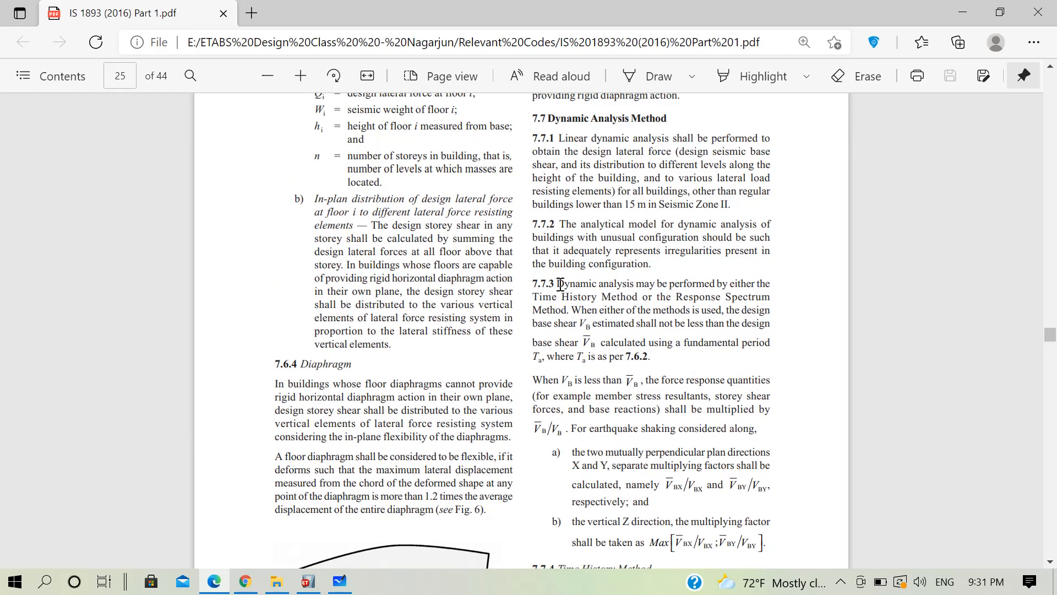
{"action": "left_click_drag", "start_coordinate": [560, 285], "coordinate": [778, 318]}
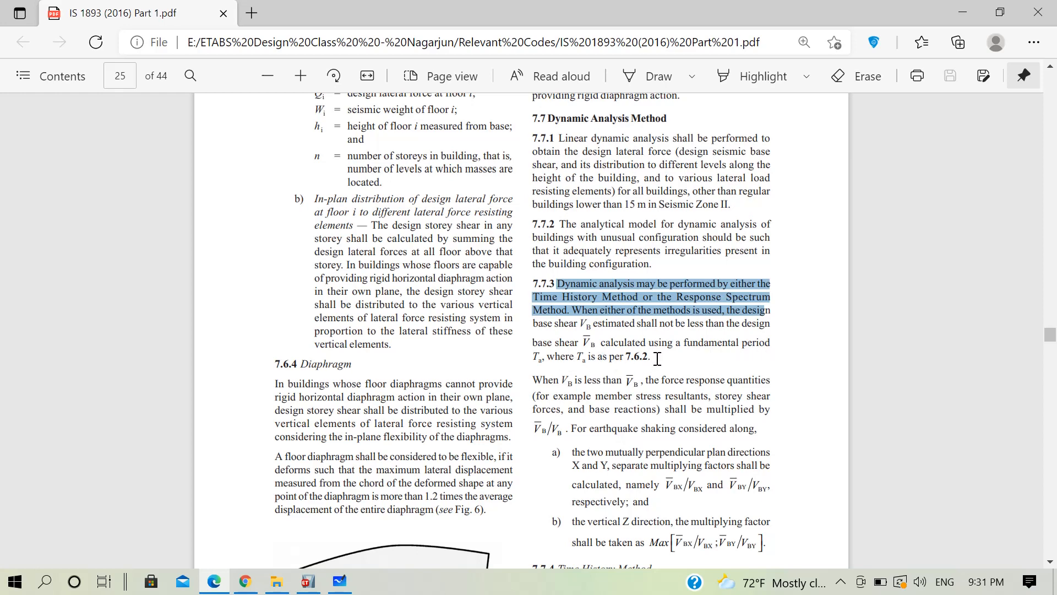
{"action": "left_click_drag", "start_coordinate": [656, 357], "coordinate": [629, 355]}
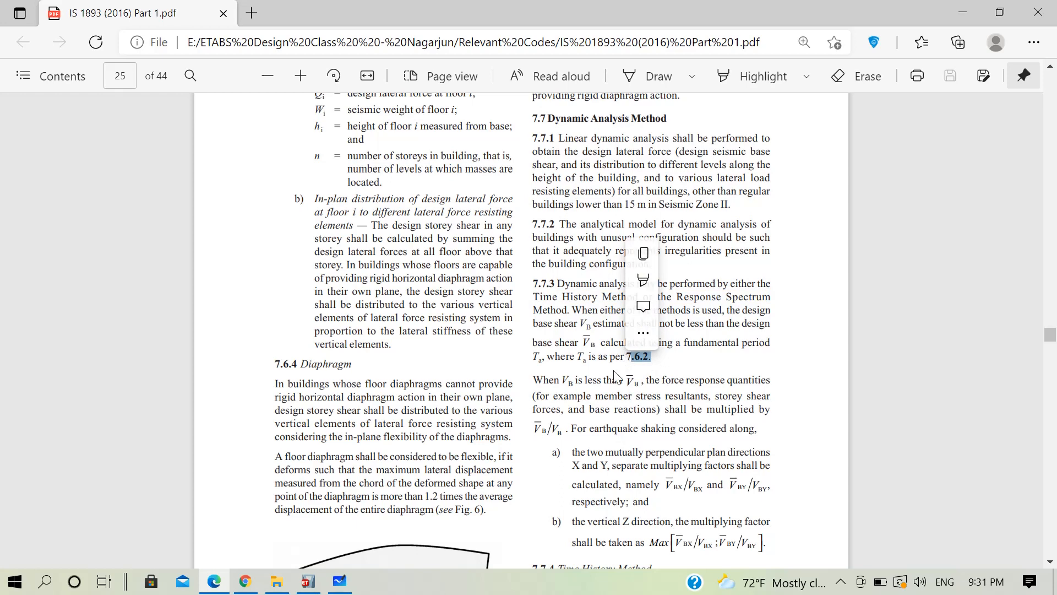
{"action": "left_click", "coordinate": [722, 368]}
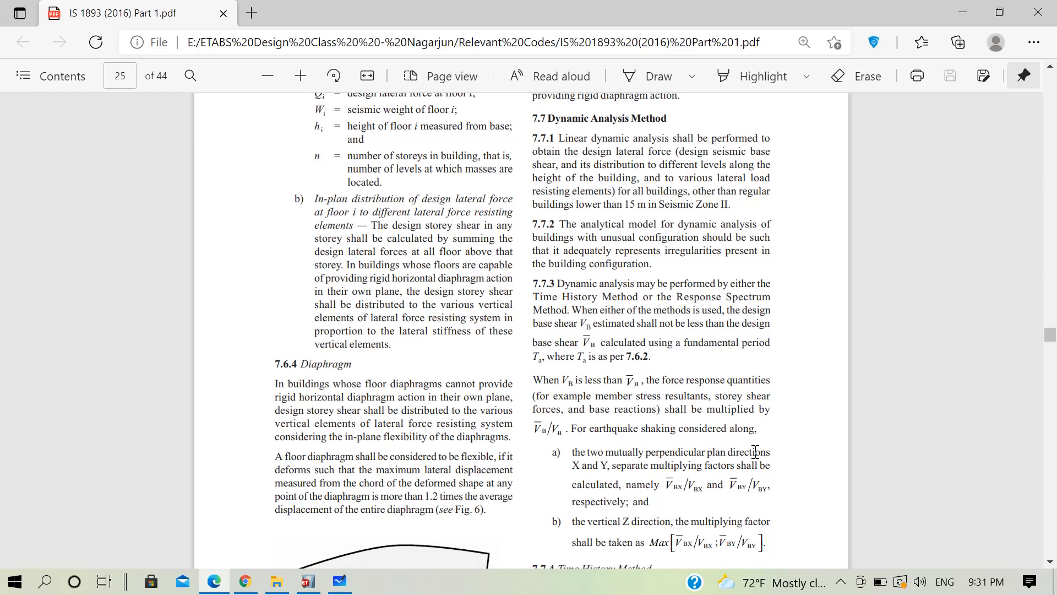
{"action": "left_click", "coordinate": [963, 12]}
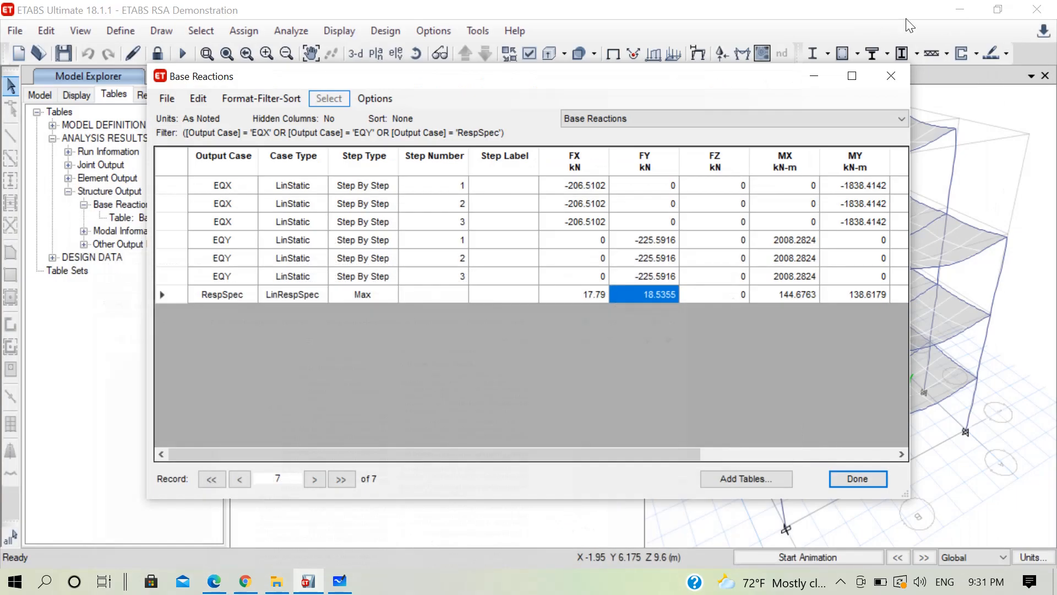
Step: Review the RespSpec base shears FX and FY again and close the Base Reactions table
{"action": "left_click", "coordinate": [579, 292]}
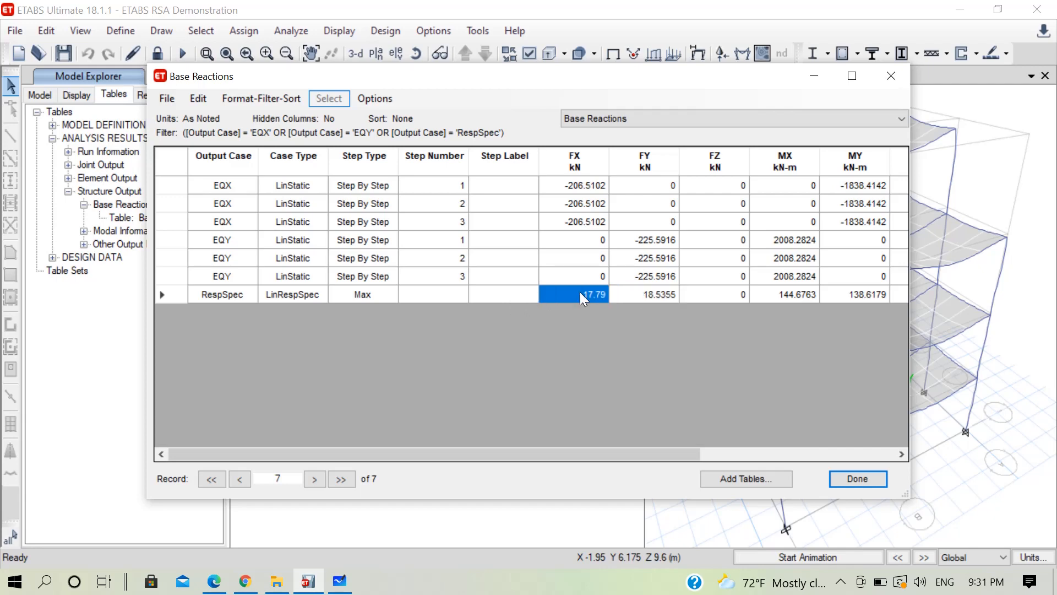
{"action": "left_click", "coordinate": [655, 294]}
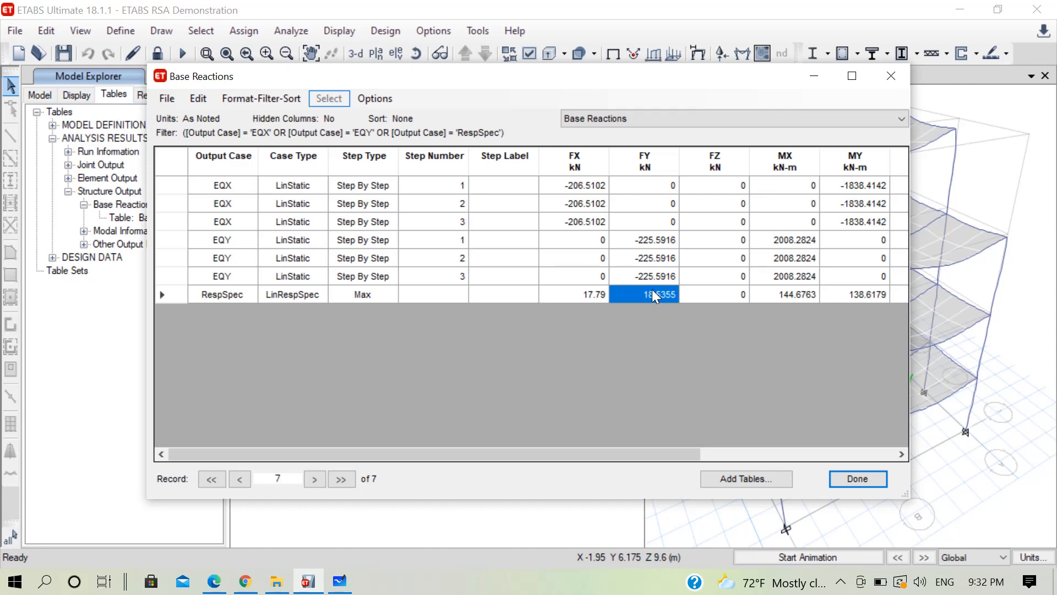
{"action": "left_click", "coordinate": [869, 480]}
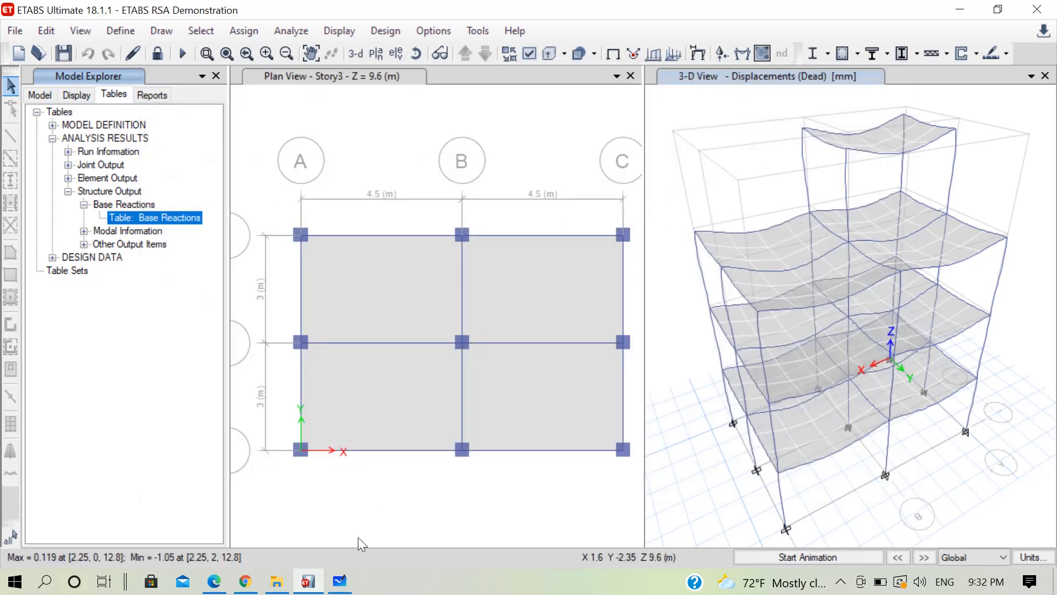
Step: Switch to Microsoft Whiteboard and circle the SF = I×g/2R formula with the black pen
{"action": "left_click", "coordinate": [340, 582]}
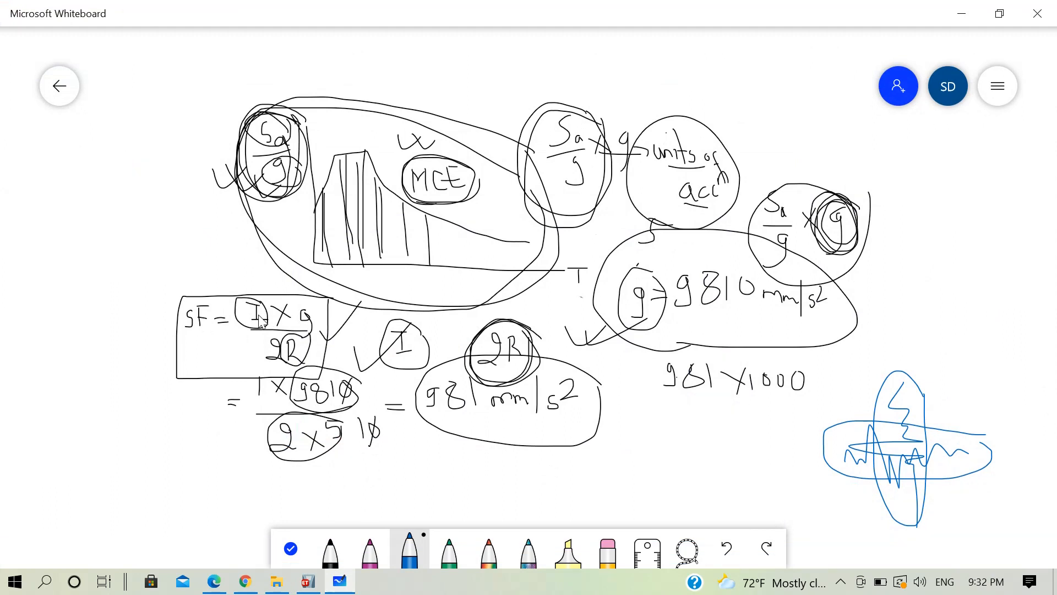
{"action": "left_click", "coordinate": [331, 557]}
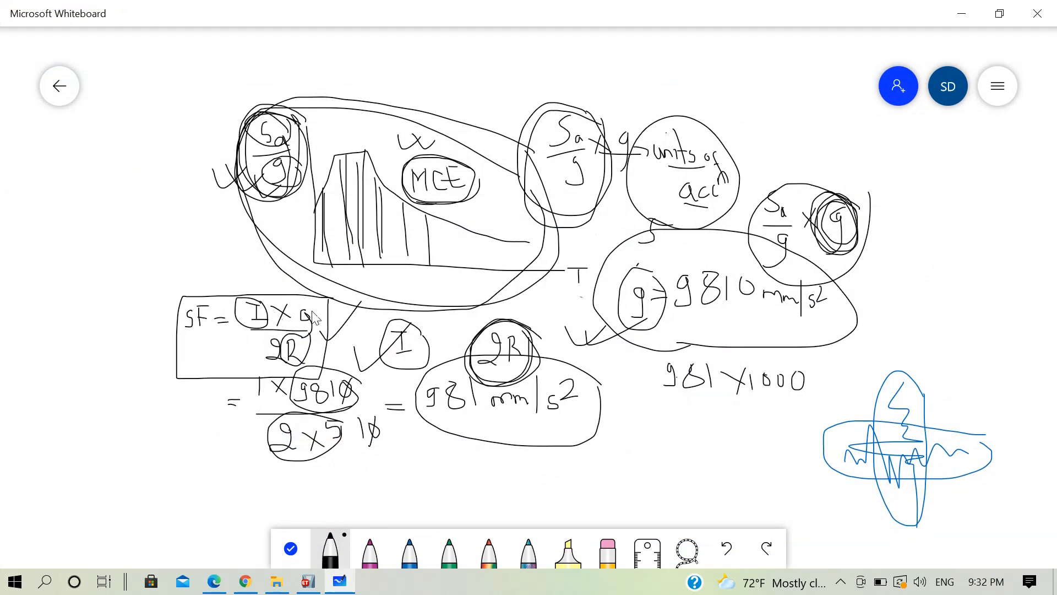
{"action": "mouse_move", "coordinate": [338, 300]}
{"action": "left_mouse_down"}
{"action": "mouse_move", "coordinate": [302, 291]}
{"action": "mouse_move", "coordinate": [187, 299]}
{"action": "mouse_move", "coordinate": [154, 355]}
{"action": "mouse_move", "coordinate": [278, 390]}
{"action": "mouse_move", "coordinate": [359, 303]}
{"action": "left_mouse_up"}
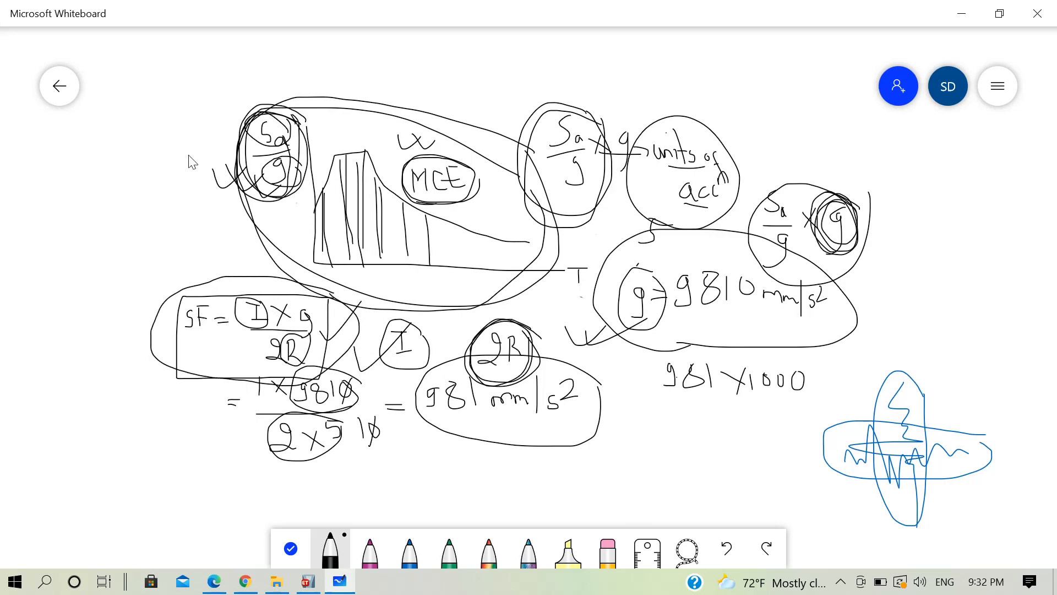
Step: Handwrite the scale factor formula Ig/2R × VSX/VRSX in the empty area beside the spectrum sketch and circle the VSX/VRSX ratio
{"action": "scroll", "coordinate": [335, 218], "scroll_direction": "down", "scroll_amount": 2, "text": "ctrl"}
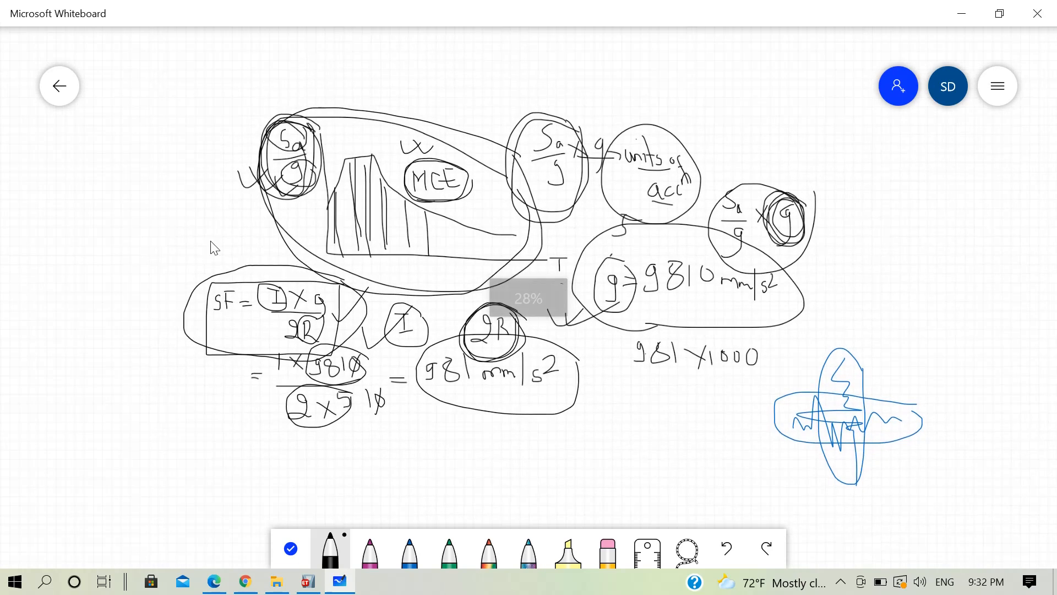
{"action": "mouse_move", "coordinate": [35, 138]}
{"action": "left_mouse_down"}
{"action": "mouse_move", "coordinate": [56, 137]}
{"action": "mouse_move", "coordinate": [43, 165]}
{"action": "mouse_move", "coordinate": [73, 166]}
{"action": "mouse_move", "coordinate": [78, 201]}
{"action": "mouse_move", "coordinate": [80, 174]}
{"action": "mouse_move", "coordinate": [50, 209]}
{"action": "mouse_move", "coordinate": [73, 224]}
{"action": "mouse_move", "coordinate": [65, 204]}
{"action": "mouse_move", "coordinate": [93, 221]}
{"action": "left_mouse_up"}
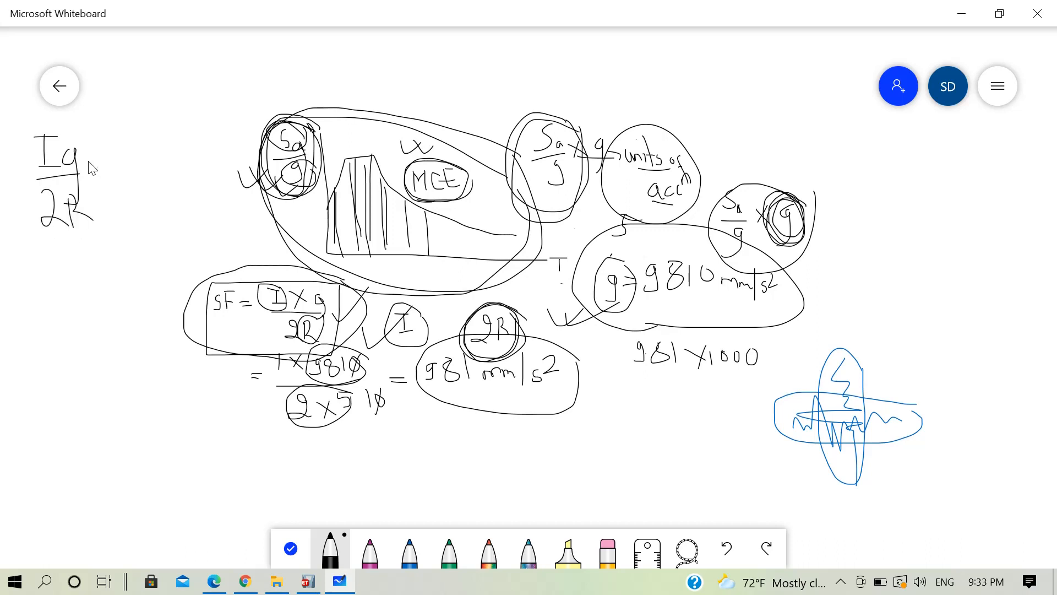
{"action": "mouse_move", "coordinate": [88, 175]}
{"action": "left_mouse_down"}
{"action": "mouse_move", "coordinate": [113, 166]}
{"action": "mouse_move", "coordinate": [98, 189]}
{"action": "left_mouse_up"}
{"action": "mouse_move", "coordinate": [120, 114]}
{"action": "left_mouse_down"}
{"action": "mouse_move", "coordinate": [132, 114]}
{"action": "mouse_move", "coordinate": [138, 147]}
{"action": "mouse_move", "coordinate": [164, 149]}
{"action": "mouse_move", "coordinate": [155, 150]}
{"action": "mouse_move", "coordinate": [173, 162]}
{"action": "mouse_move", "coordinate": [137, 203]}
{"action": "mouse_move", "coordinate": [148, 164]}
{"action": "left_mouse_up"}
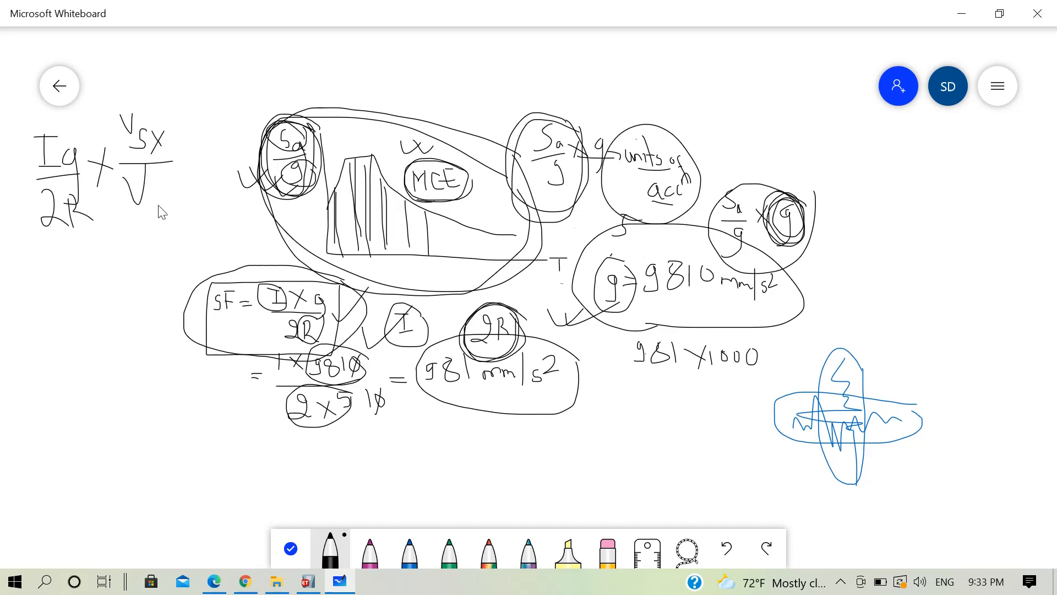
{"action": "mouse_move", "coordinate": [154, 206]}
{"action": "left_mouse_down"}
{"action": "mouse_move", "coordinate": [153, 215]}
{"action": "mouse_move", "coordinate": [163, 204]}
{"action": "mouse_move", "coordinate": [168, 213]}
{"action": "mouse_move", "coordinate": [190, 190]}
{"action": "left_mouse_up"}
{"action": "mouse_move", "coordinate": [183, 192]}
{"action": "left_mouse_down"}
{"action": "mouse_move", "coordinate": [183, 208]}
{"action": "mouse_move", "coordinate": [205, 196]}
{"action": "mouse_move", "coordinate": [196, 208]}
{"action": "left_mouse_up"}
{"action": "mouse_move", "coordinate": [187, 105]}
{"action": "left_mouse_down"}
{"action": "mouse_move", "coordinate": [204, 117]}
{"action": "mouse_move", "coordinate": [100, 163]}
{"action": "mouse_move", "coordinate": [158, 251]}
{"action": "mouse_move", "coordinate": [209, 116]}
{"action": "left_mouse_up"}
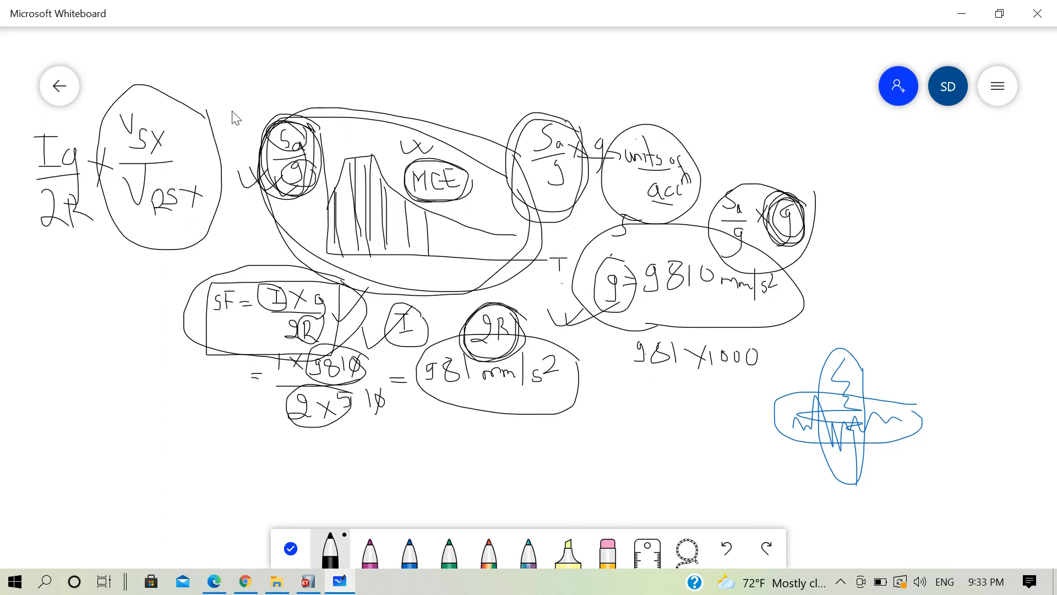
{"action": "mouse_move", "coordinate": [203, 122]}
{"action": "left_mouse_down"}
{"action": "mouse_move", "coordinate": [101, 126]}
{"action": "mouse_move", "coordinate": [221, 186]}
{"action": "mouse_move", "coordinate": [193, 137]}
{"action": "left_mouse_up"}
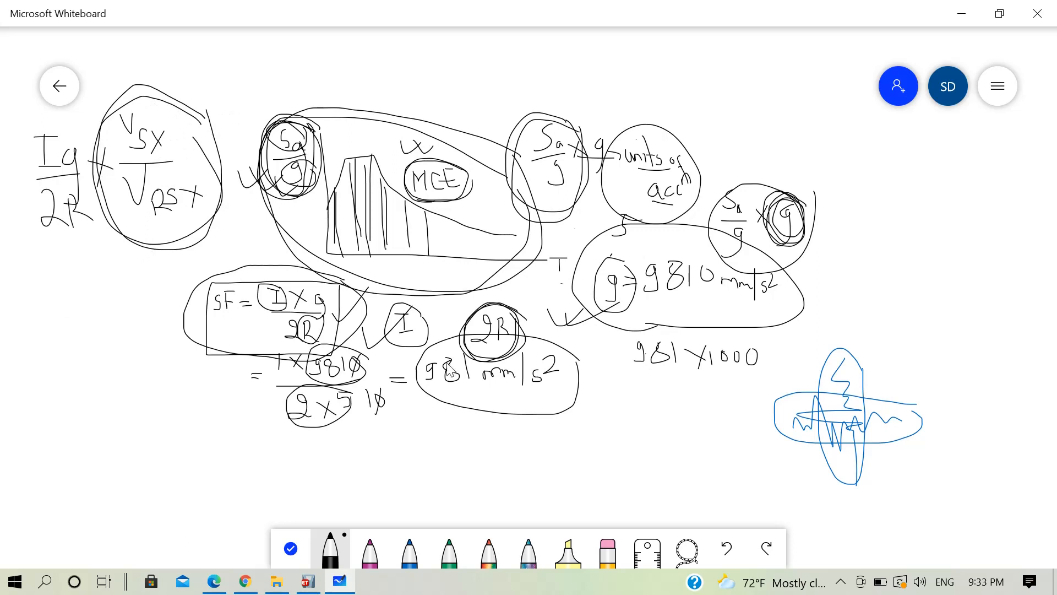
Step: Handwrite and underline the products 981 × 11.61 and 981 × 12.17 below the formula, circling VSX and VRSX in the ratio
{"action": "mouse_move", "coordinate": [50, 278]}
{"action": "left_mouse_down"}
{"action": "mouse_move", "coordinate": [26, 319]}
{"action": "mouse_move", "coordinate": [70, 306]}
{"action": "mouse_move", "coordinate": [64, 289]}
{"action": "mouse_move", "coordinate": [75, 318]}
{"action": "mouse_move", "coordinate": [142, 302]}
{"action": "mouse_move", "coordinate": [160, 317]}
{"action": "left_mouse_up"}
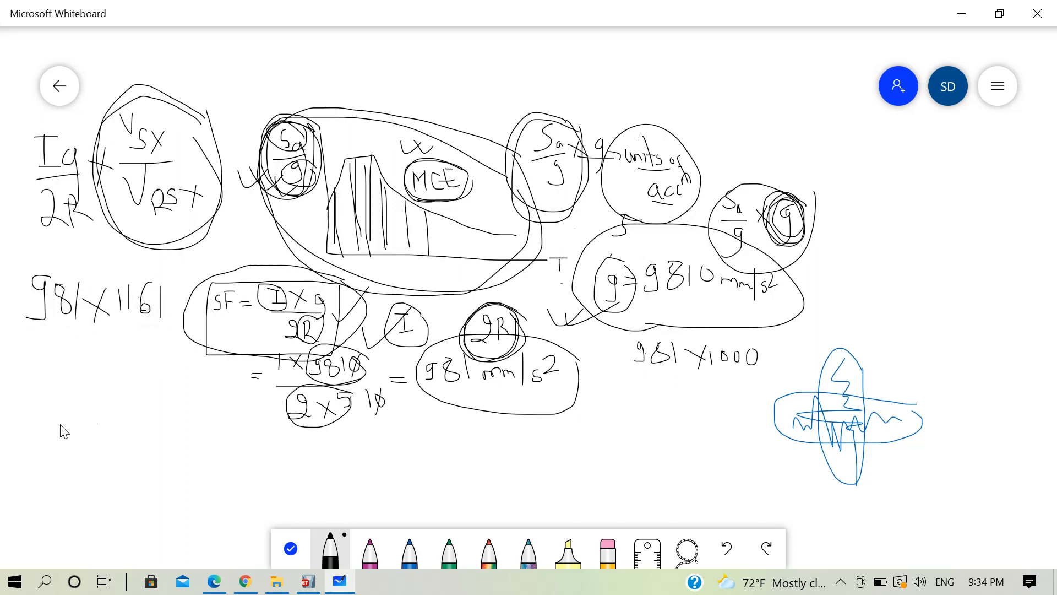
{"action": "left_click_drag", "start_coordinate": [49, 348], "coordinate": [38, 390]}
{"action": "mouse_move", "coordinate": [64, 355]}
{"action": "left_mouse_down"}
{"action": "mouse_move", "coordinate": [78, 386]}
{"action": "mouse_move", "coordinate": [130, 373]}
{"action": "left_mouse_up"}
{"action": "left_click_drag", "start_coordinate": [120, 340], "coordinate": [105, 385]}
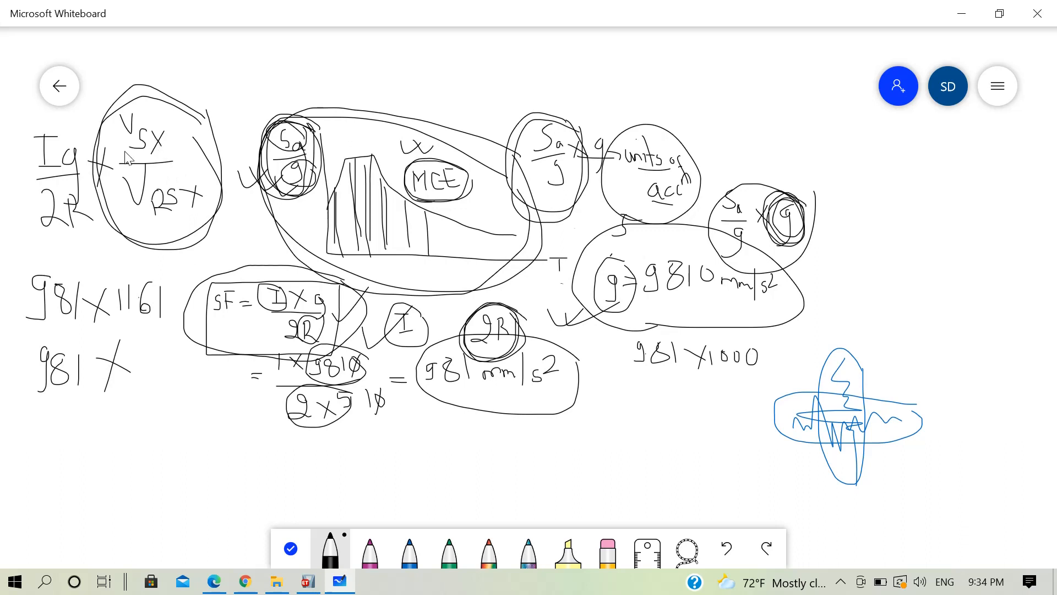
{"action": "mouse_move", "coordinate": [128, 160]}
{"action": "left_mouse_down"}
{"action": "mouse_move", "coordinate": [177, 140]}
{"action": "mouse_move", "coordinate": [114, 118]}
{"action": "mouse_move", "coordinate": [156, 163]}
{"action": "left_mouse_up"}
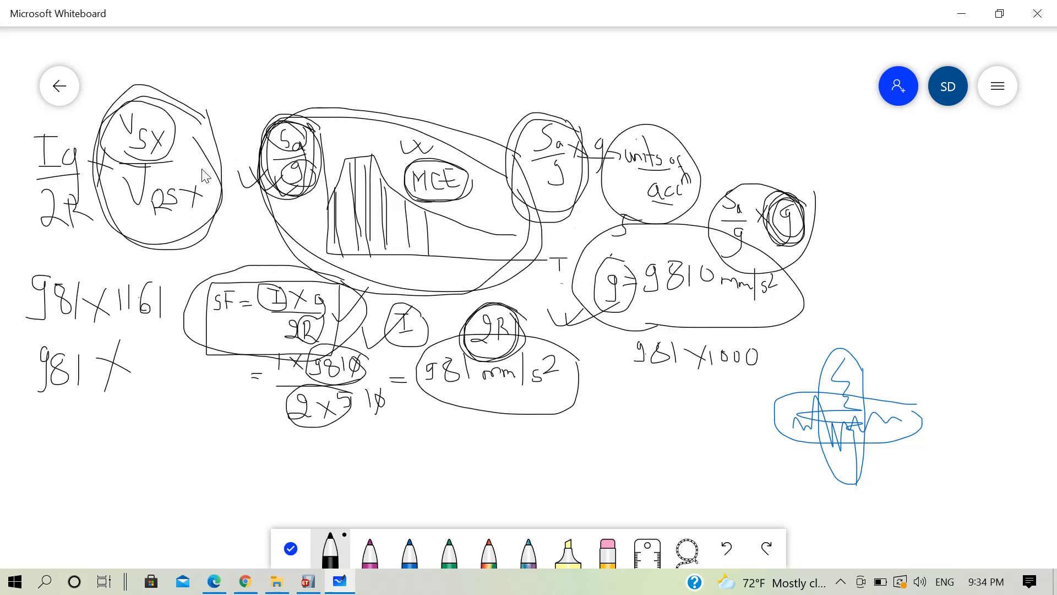
{"action": "mouse_move", "coordinate": [209, 168]}
{"action": "left_mouse_down"}
{"action": "mouse_move", "coordinate": [157, 160]}
{"action": "mouse_move", "coordinate": [155, 231]}
{"action": "mouse_move", "coordinate": [217, 173]}
{"action": "left_mouse_up"}
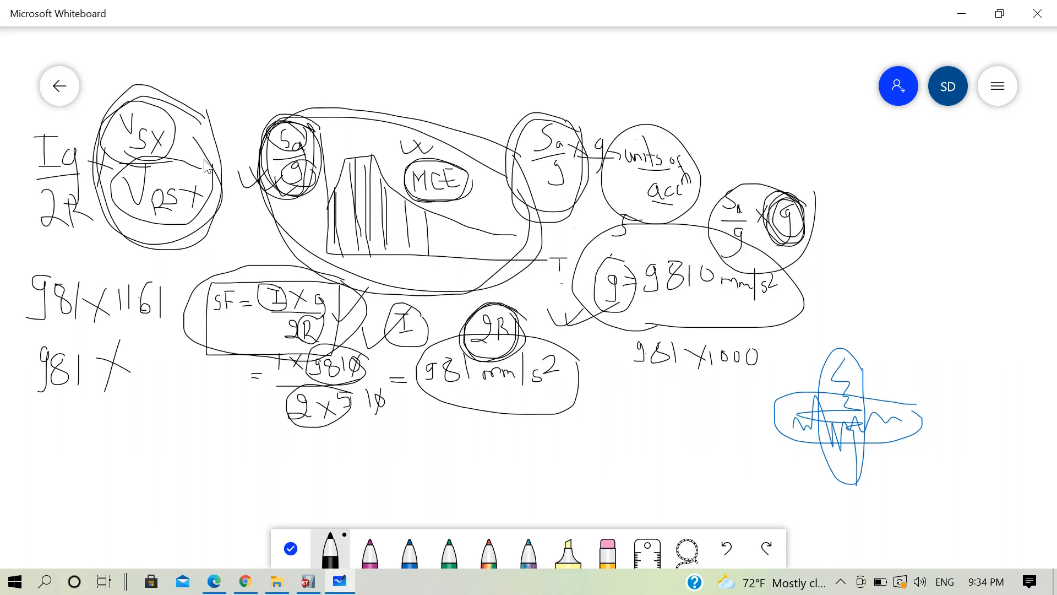
{"action": "mouse_move", "coordinate": [144, 341]}
{"action": "left_mouse_down"}
{"action": "mouse_move", "coordinate": [142, 381]}
{"action": "mouse_move", "coordinate": [166, 361]}
{"action": "mouse_move", "coordinate": [156, 377]}
{"action": "mouse_move", "coordinate": [190, 391]}
{"action": "left_mouse_up"}
{"action": "left_click", "coordinate": [174, 372]}
{"action": "mouse_move", "coordinate": [197, 367]}
{"action": "left_mouse_down"}
{"action": "mouse_move", "coordinate": [208, 368]}
{"action": "mouse_move", "coordinate": [205, 387]}
{"action": "left_mouse_up"}
{"action": "left_click_drag", "start_coordinate": [42, 331], "coordinate": [164, 330]}
{"action": "left_click_drag", "start_coordinate": [34, 405], "coordinate": [235, 418]}
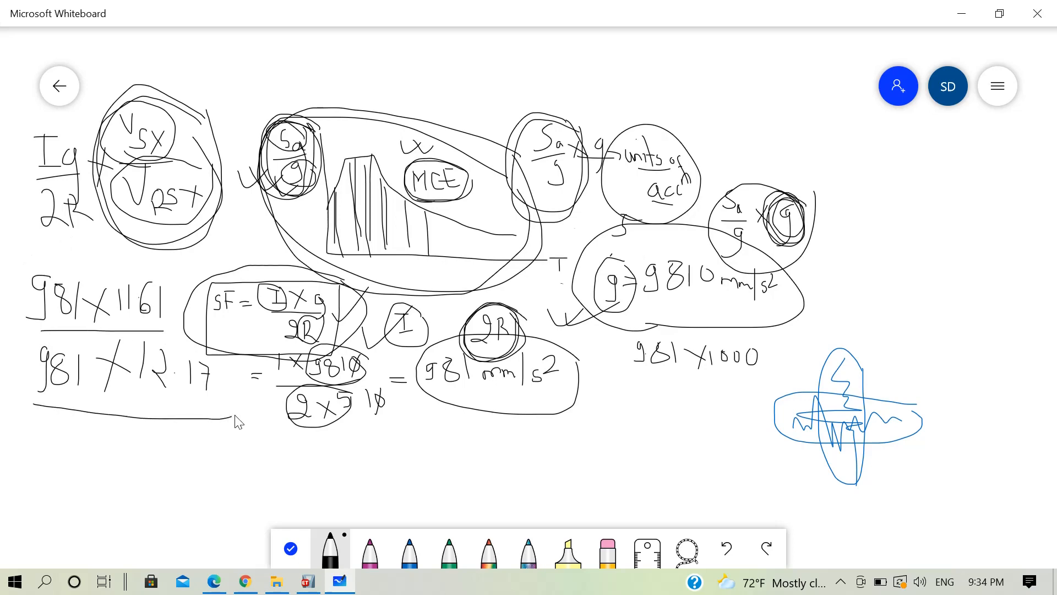
Step: Switch back to ETABS and unlock the model, accepting deletion of the analysis results
{"action": "left_click", "coordinate": [307, 587]}
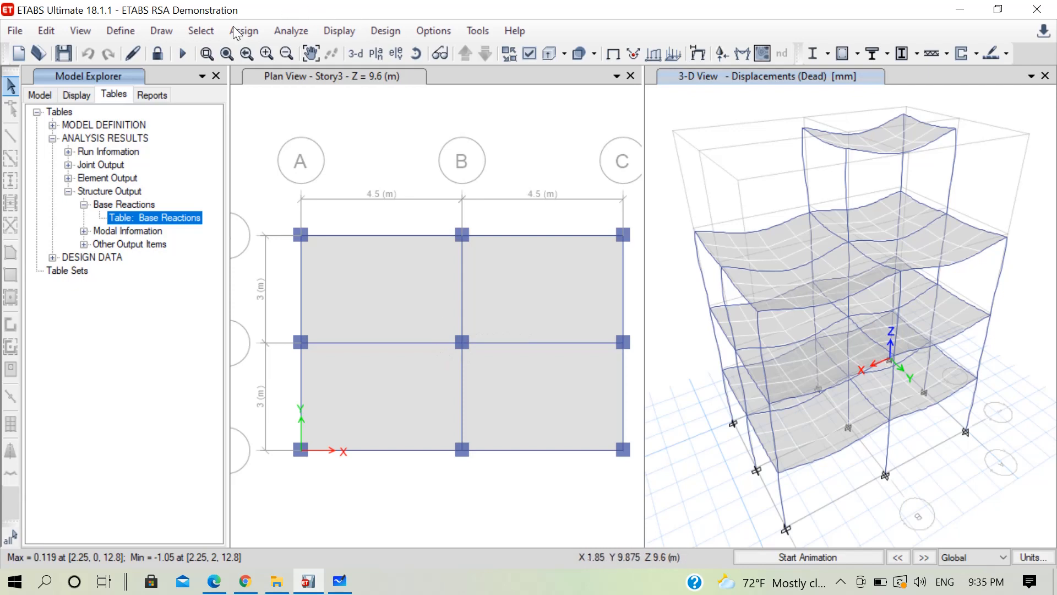
{"action": "left_click", "coordinate": [163, 54]}
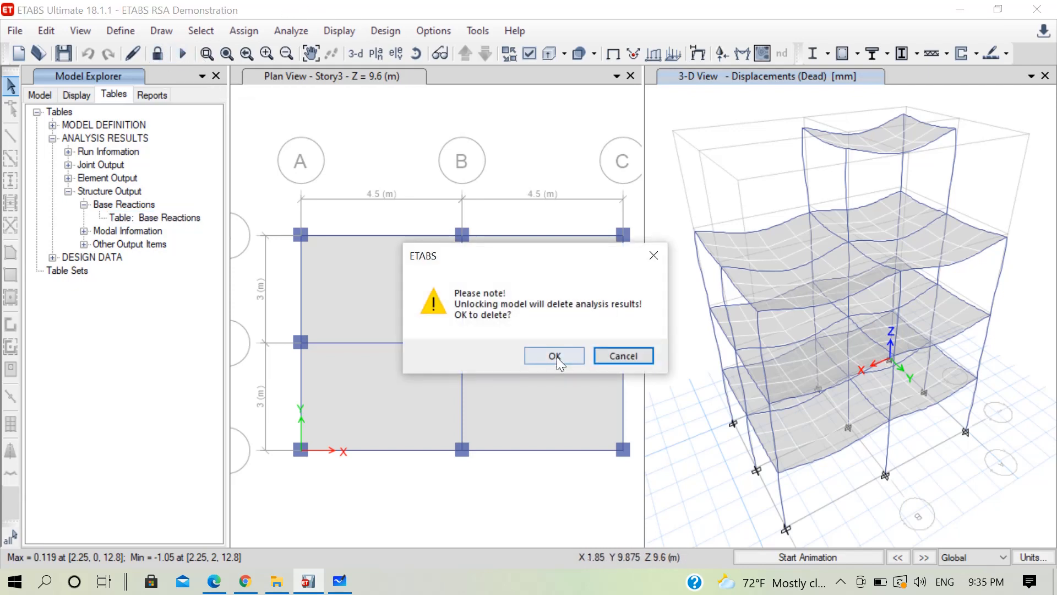
{"action": "left_click", "coordinate": [555, 356]}
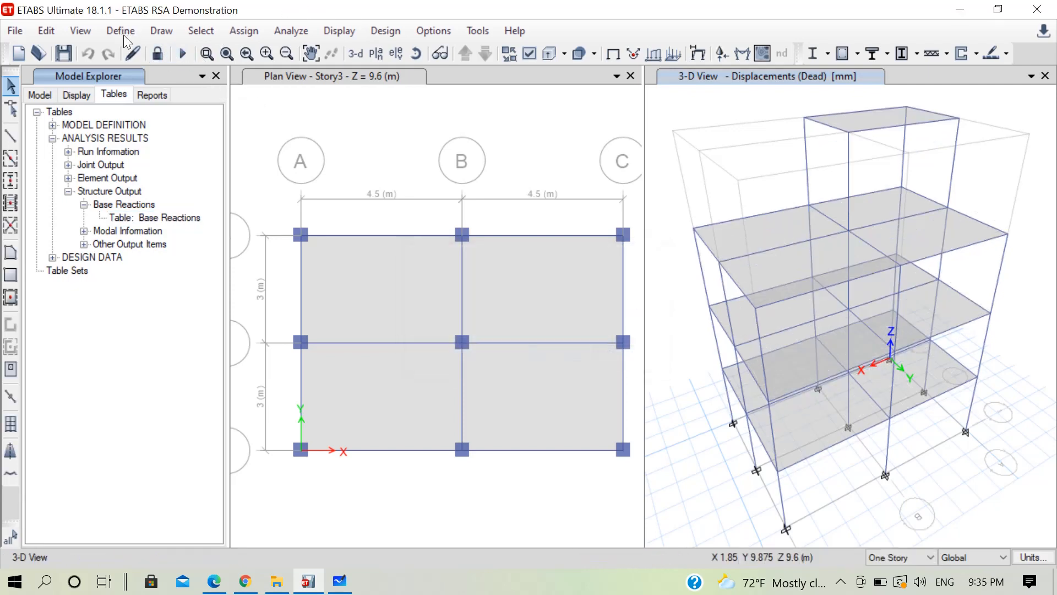
Step: Open the RespSpec response spectrum load case for modification
{"action": "left_click", "coordinate": [120, 30]}
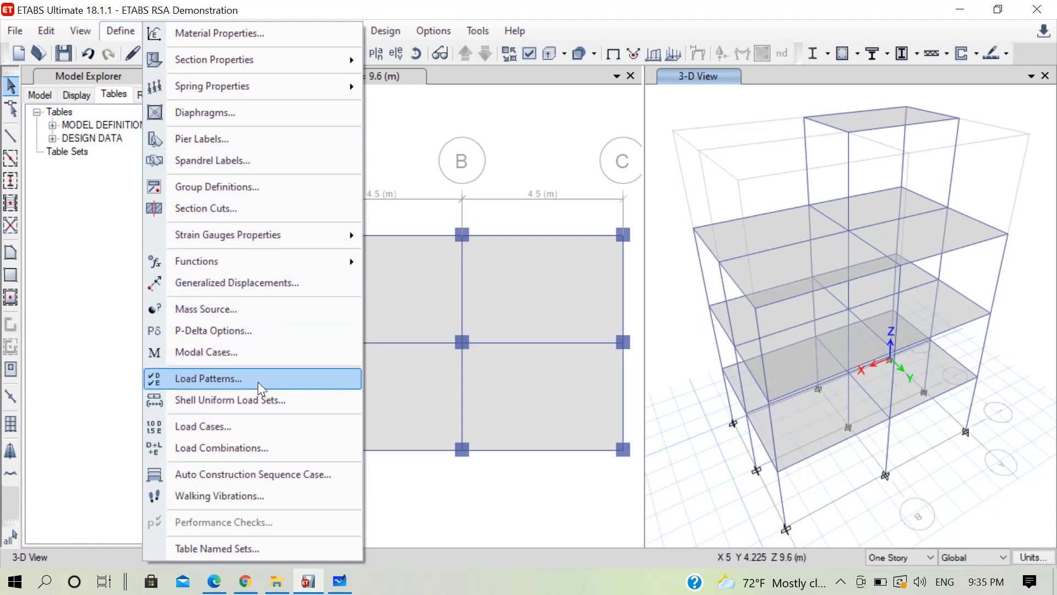
{"action": "left_click", "coordinate": [253, 426]}
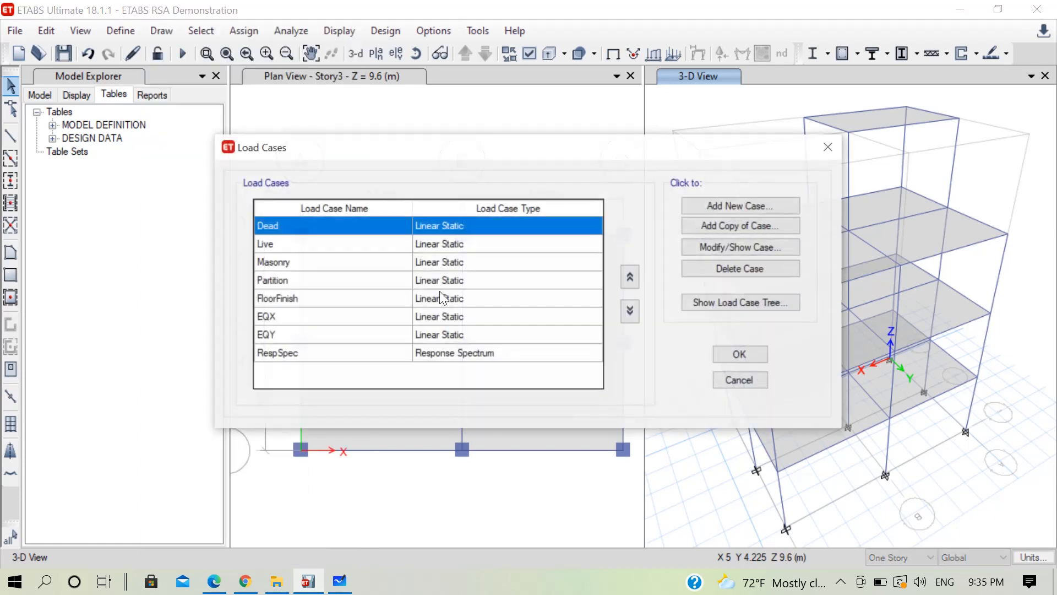
{"action": "left_click", "coordinate": [355, 355]}
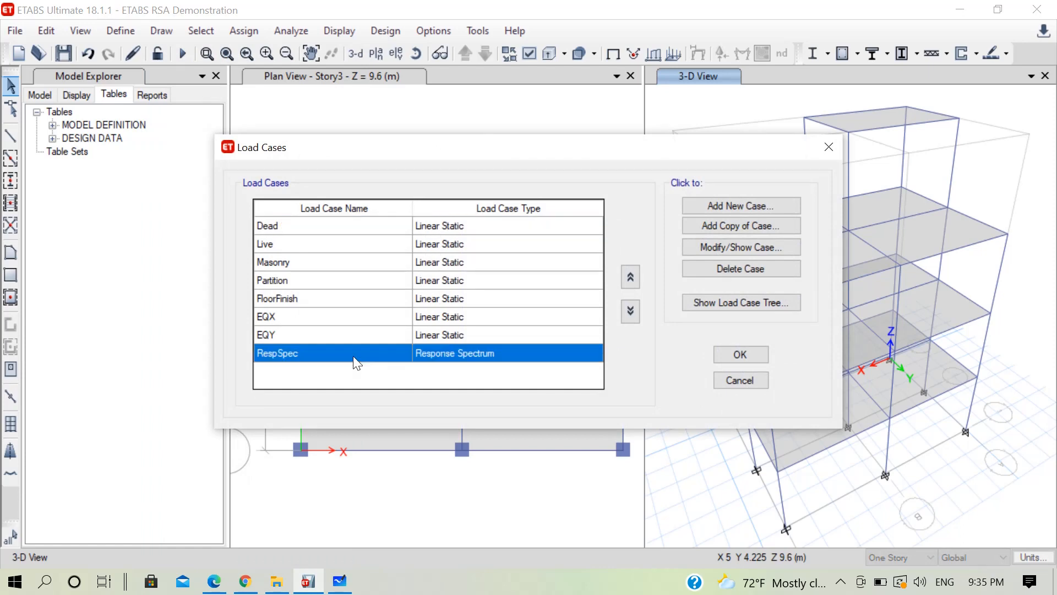
{"action": "left_click", "coordinate": [745, 248]}
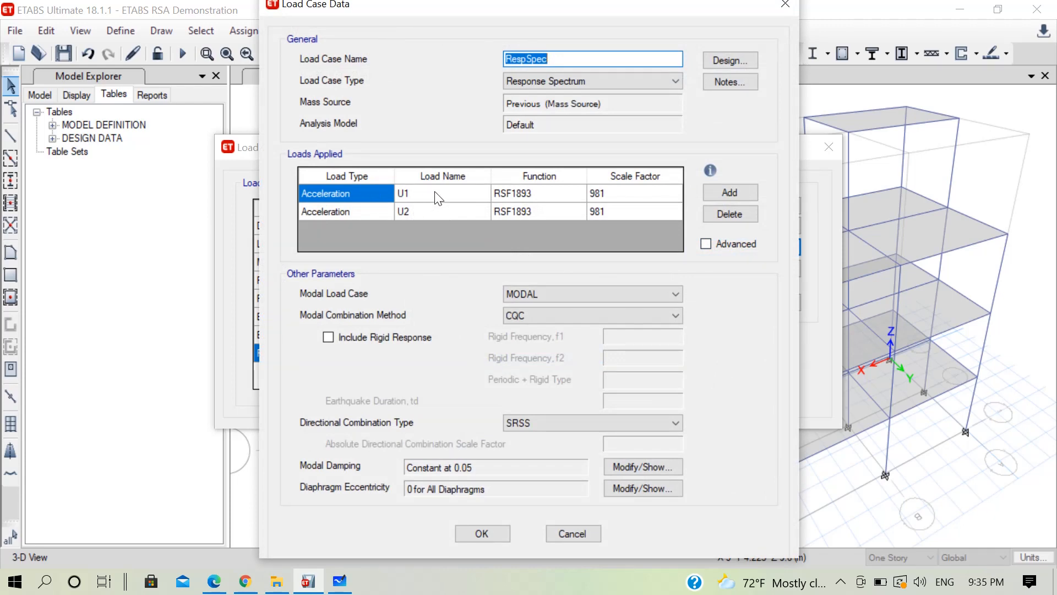
{"action": "left_click", "coordinate": [616, 197]}
Step: Switch to Microsoft Whiteboard, circle the 11.61 multiplier in the product with 981, and return to ETABS
{"action": "left_click", "coordinate": [340, 581]}
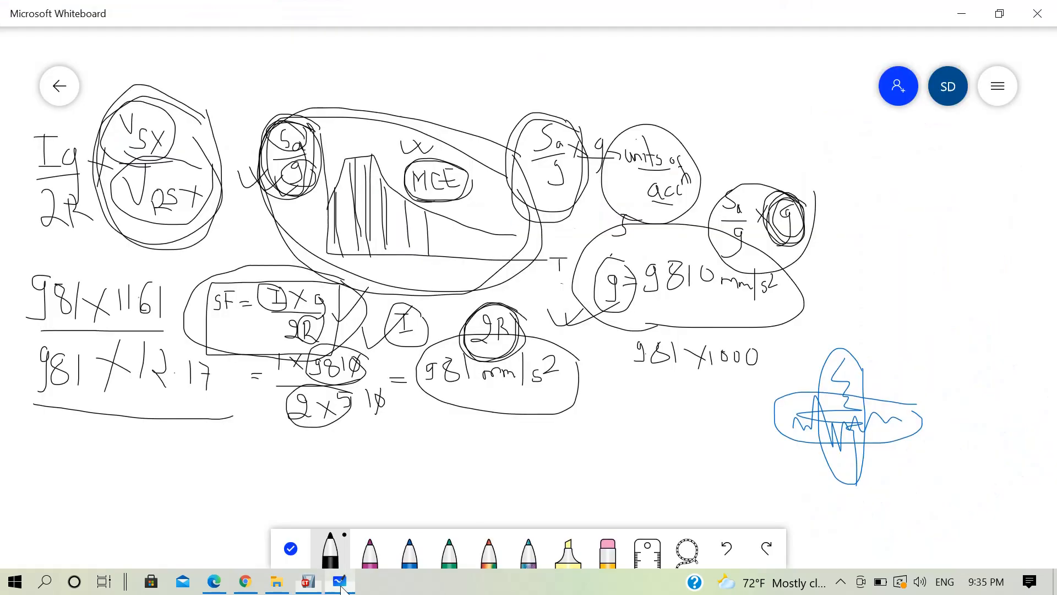
{"action": "mouse_move", "coordinate": [184, 279]}
{"action": "left_mouse_down"}
{"action": "mouse_move", "coordinate": [108, 302]}
{"action": "mouse_move", "coordinate": [190, 282]}
{"action": "mouse_move", "coordinate": [175, 269]}
{"action": "left_mouse_up"}
{"action": "left_click", "coordinate": [332, 587]}
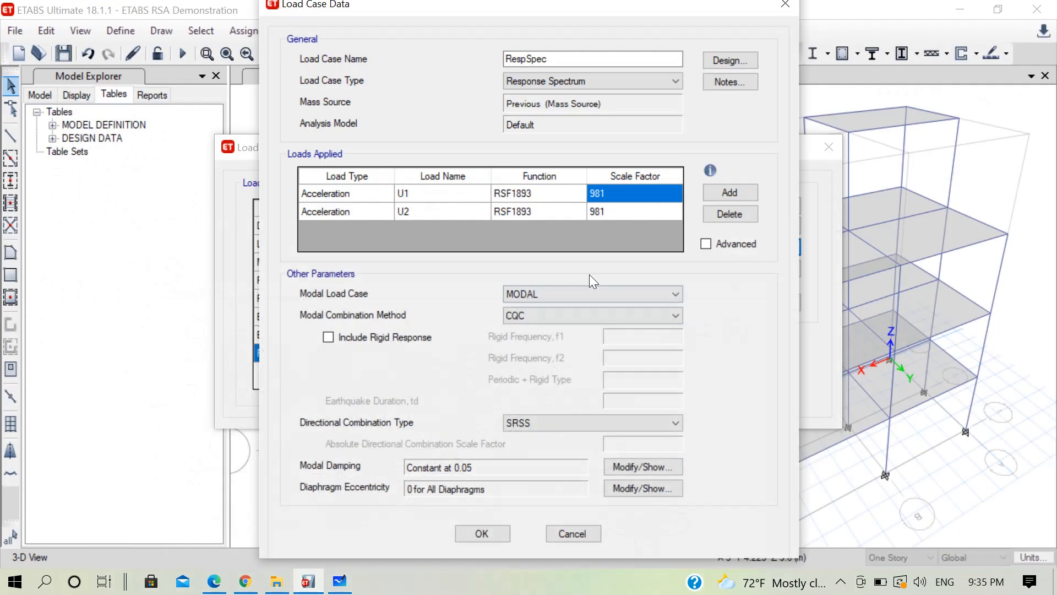
Step: Set the U1 acceleration scale factor of RespSpec to 981*11.61
{"action": "left_click", "coordinate": [617, 194]}
{"action": "type", "text": "*"}
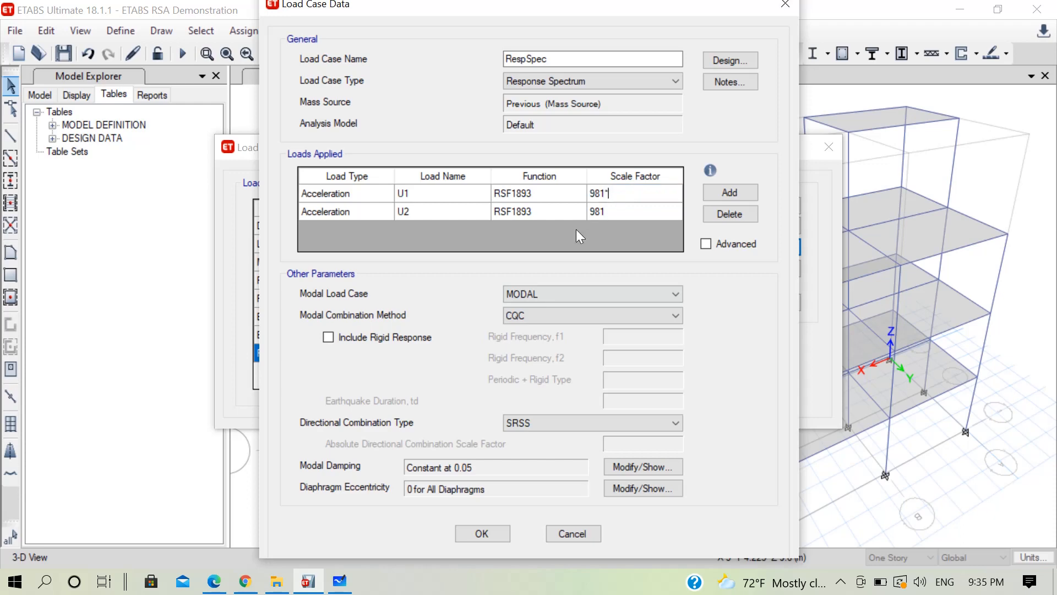
{"action": "type", "text": "11.61"}
{"action": "key", "text": "Return"}
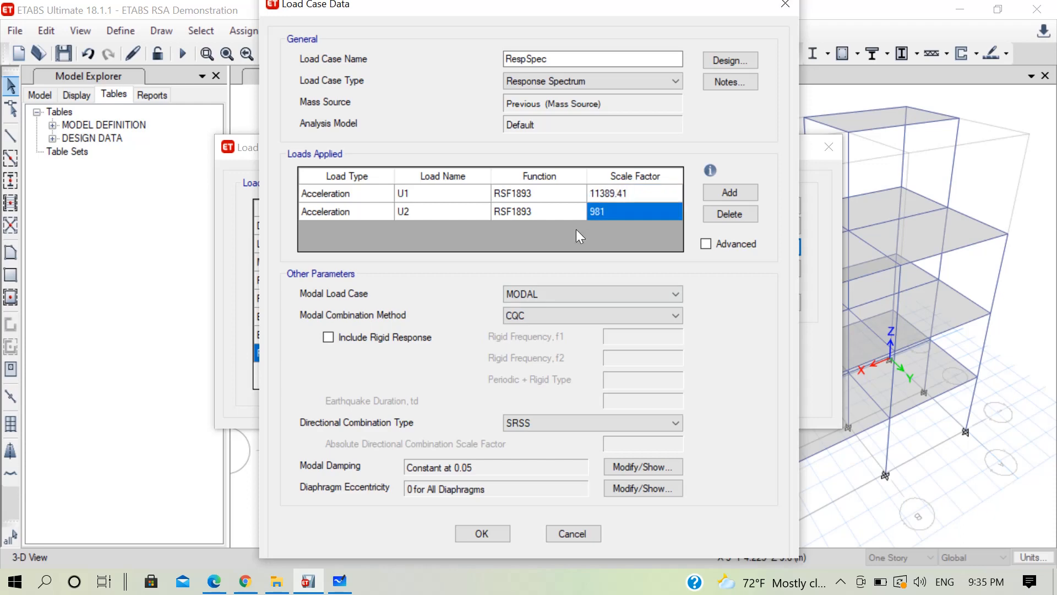
Step: Check the Y-direction multiplier on the Whiteboard and set the U2 acceleration scale factor of RespSpec to 981*12.17
{"action": "left_click", "coordinate": [610, 209]}
{"action": "left_click", "coordinate": [340, 581]}
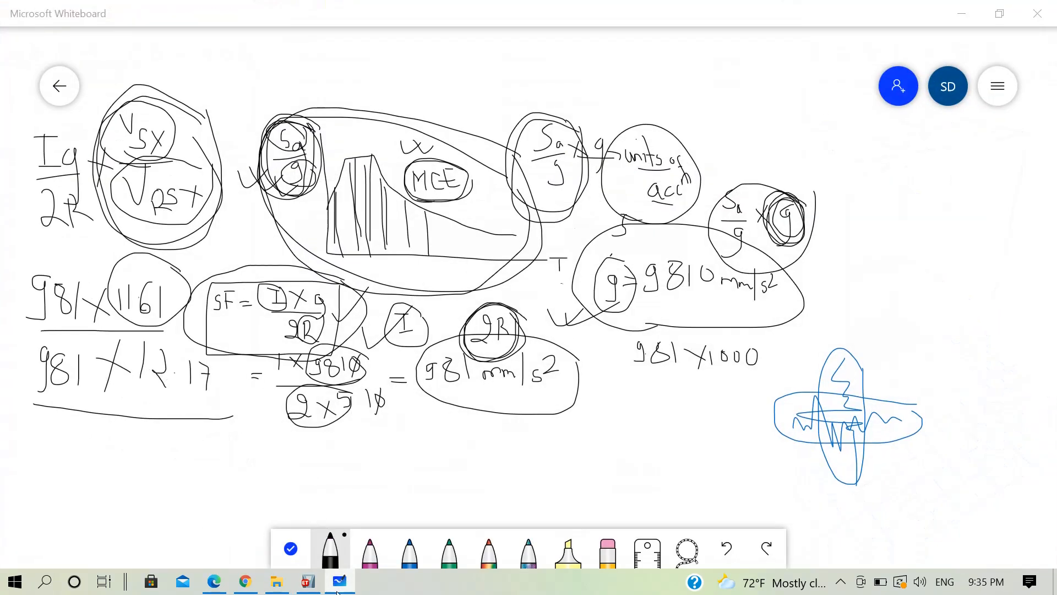
{"action": "left_click", "coordinate": [337, 588]}
{"action": "left_click", "coordinate": [615, 217]}
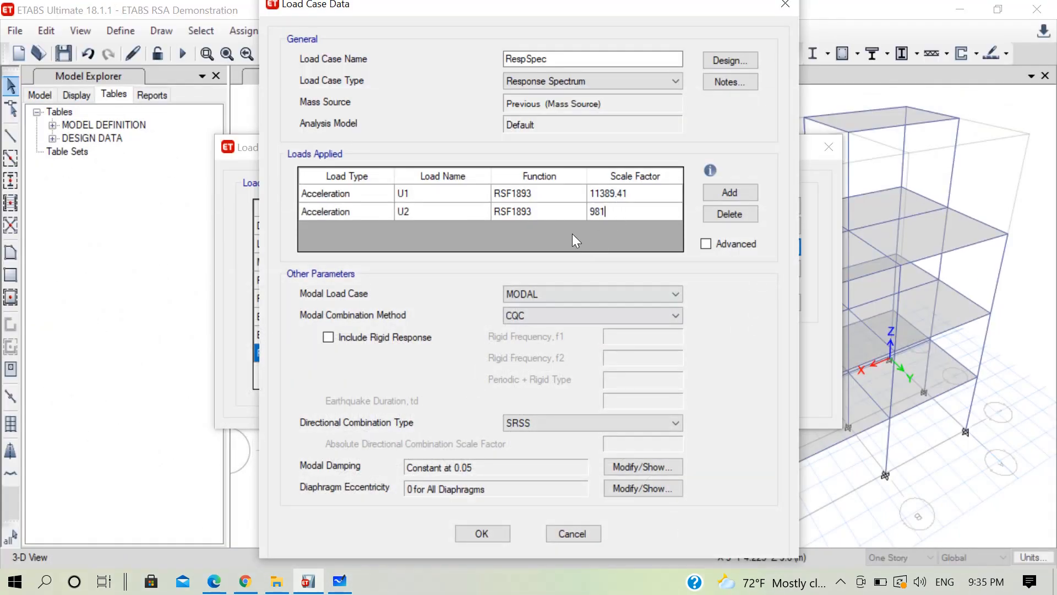
{"action": "type", "text": "*12.17"}
{"action": "key", "text": "Return"}
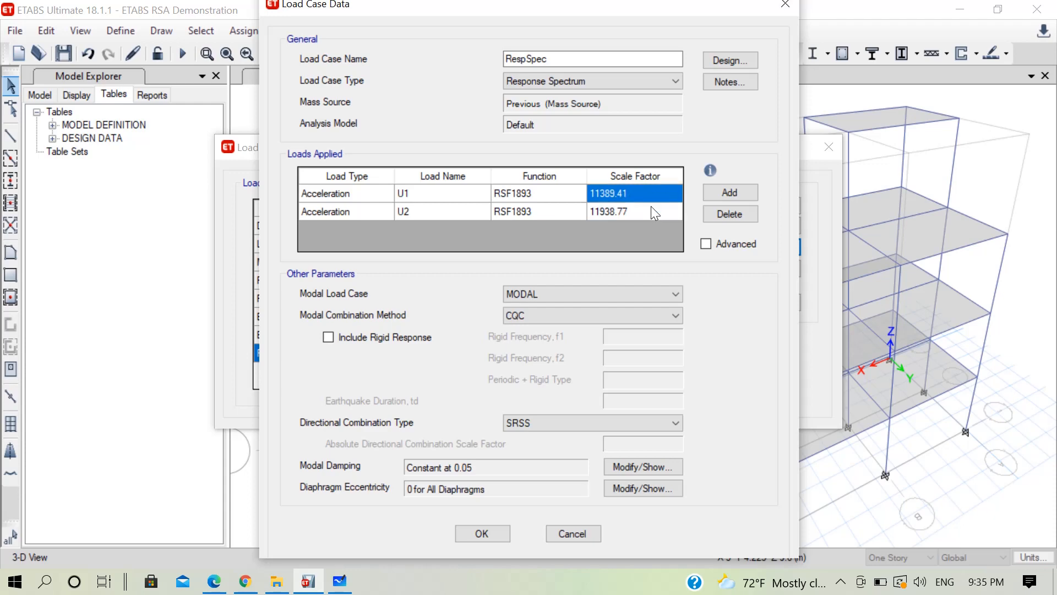
Step: Accept the RespSpec load case changes and rerun the analysis
{"action": "left_click", "coordinate": [480, 538]}
{"action": "left_click", "coordinate": [723, 360]}
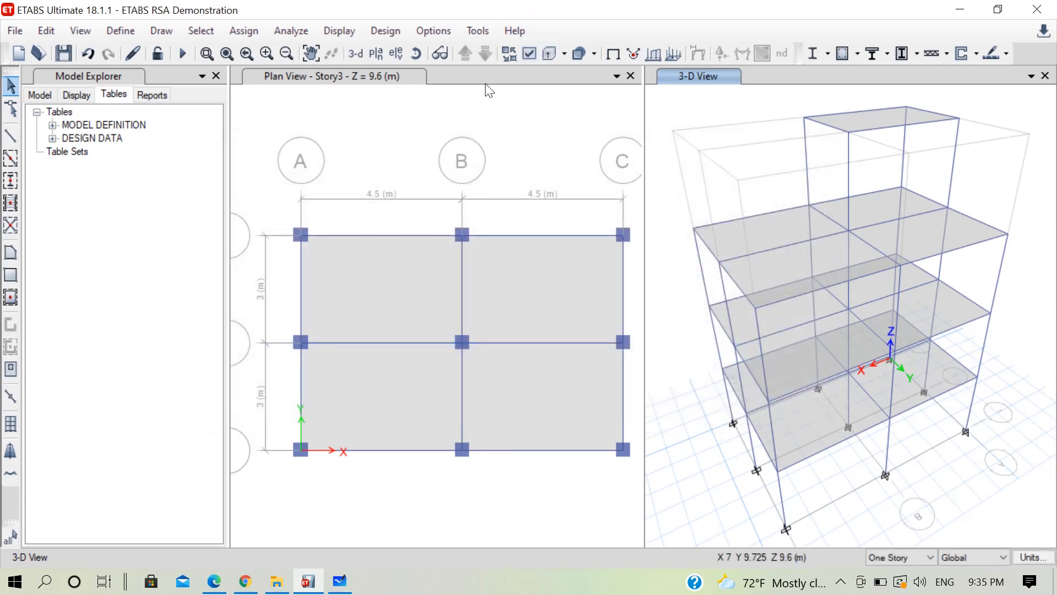
{"action": "left_click", "coordinate": [181, 53]}
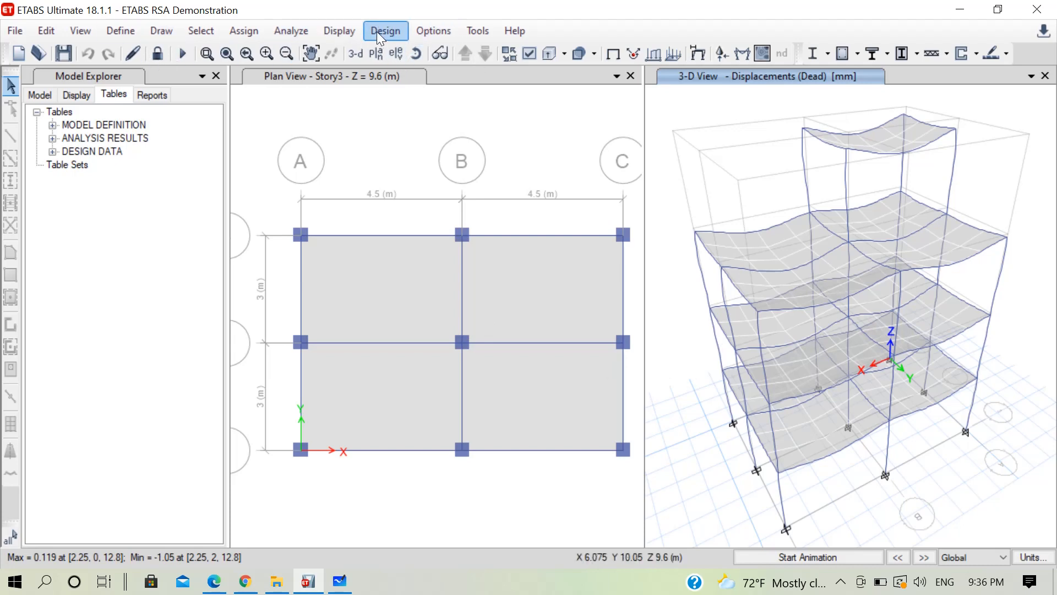
Step: Open the selection of result tables for display and clear all Structure Output tables
{"action": "left_click", "coordinate": [352, 30]}
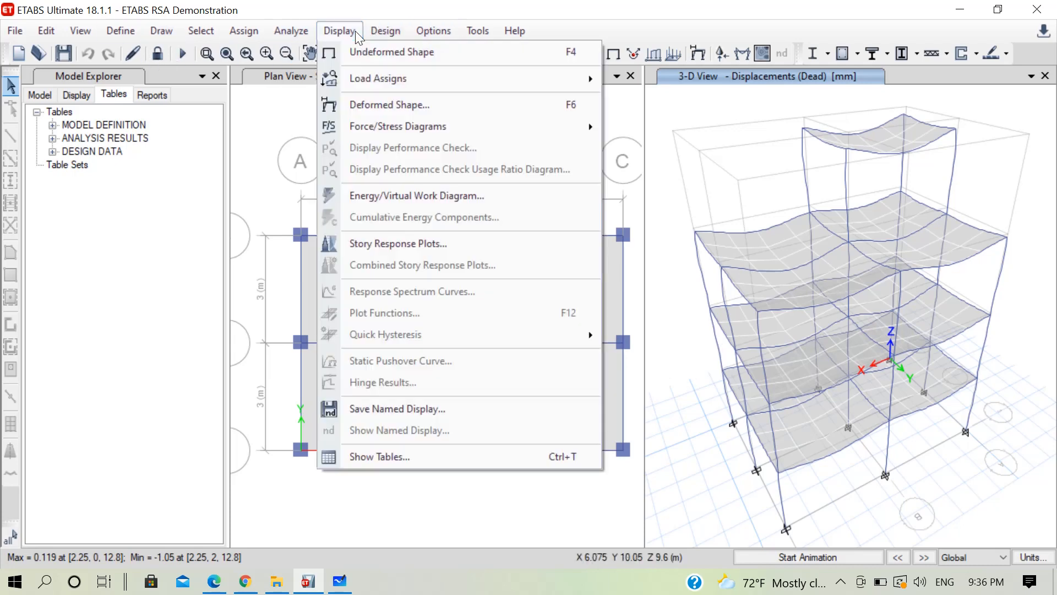
{"action": "left_click", "coordinate": [402, 458]}
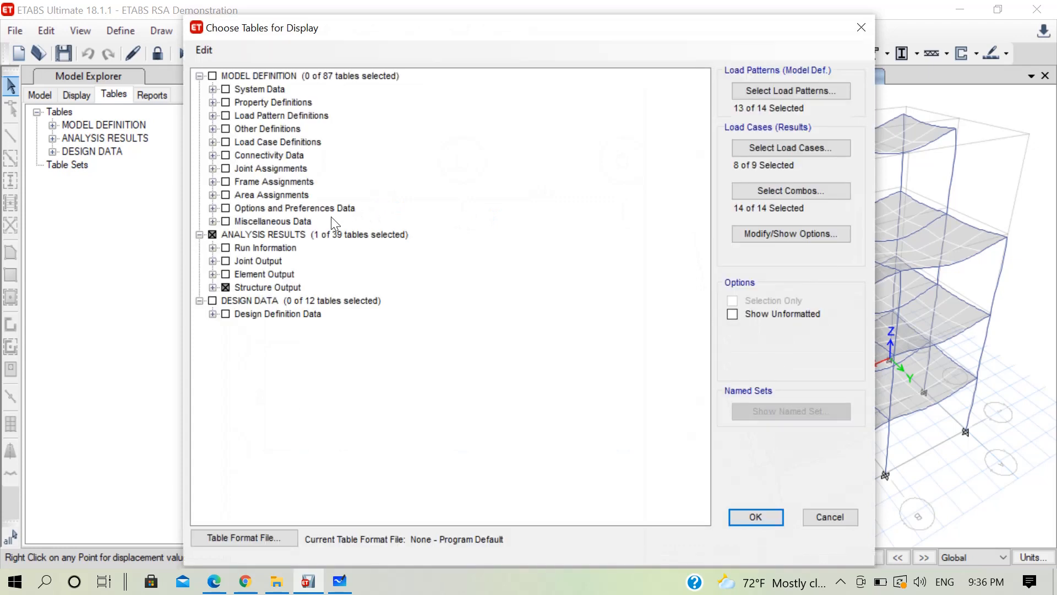
{"action": "left_click", "coordinate": [226, 289]}
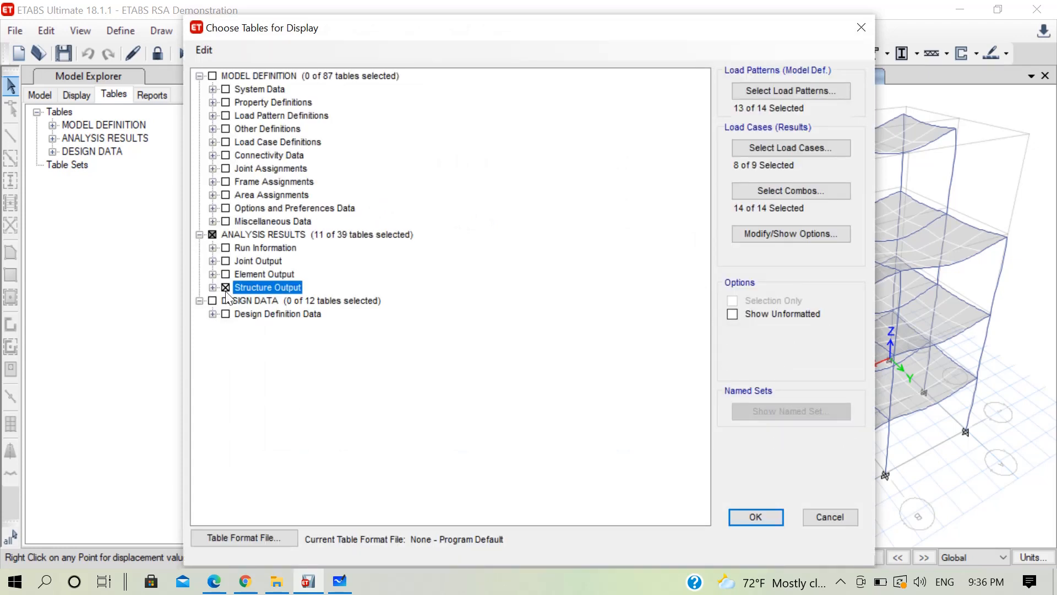
{"action": "left_click", "coordinate": [227, 287]}
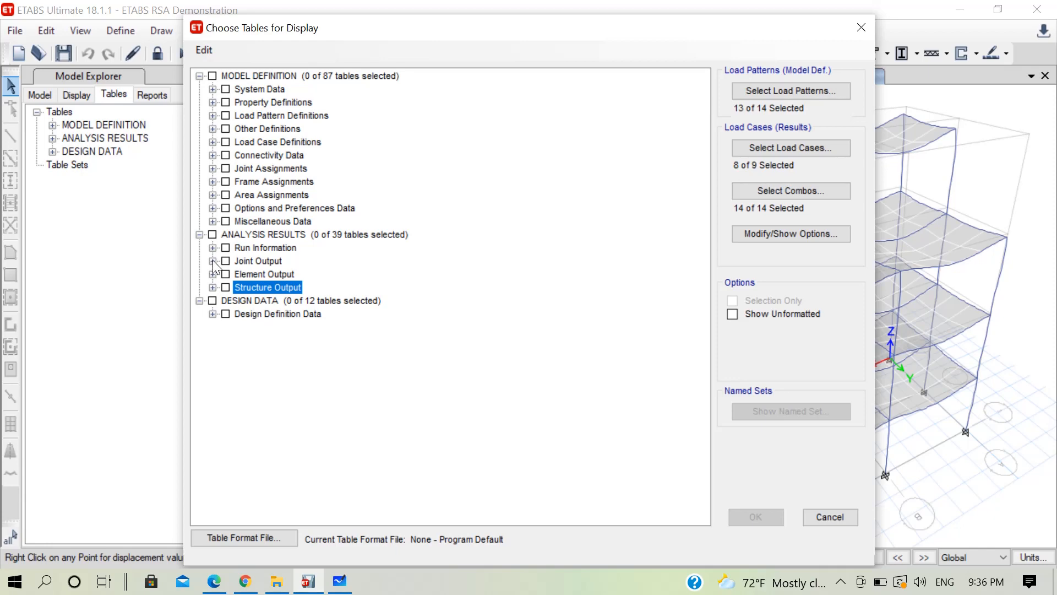
Step: Select only the Base Reactions table under Structure Output and display it
{"action": "left_click", "coordinate": [213, 260]}
{"action": "left_click", "coordinate": [227, 287]}
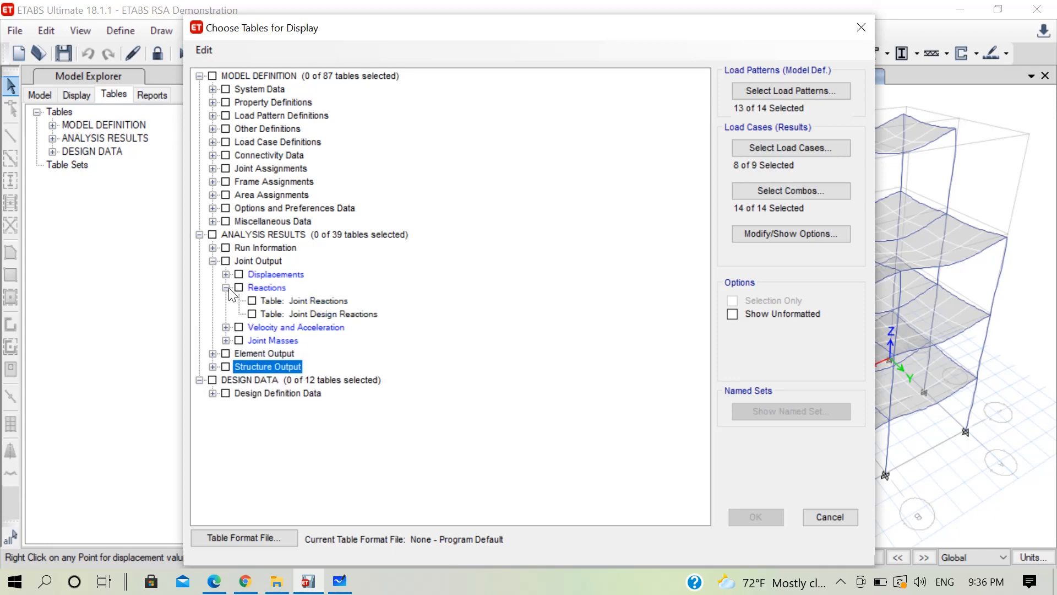
{"action": "left_click", "coordinate": [226, 288]}
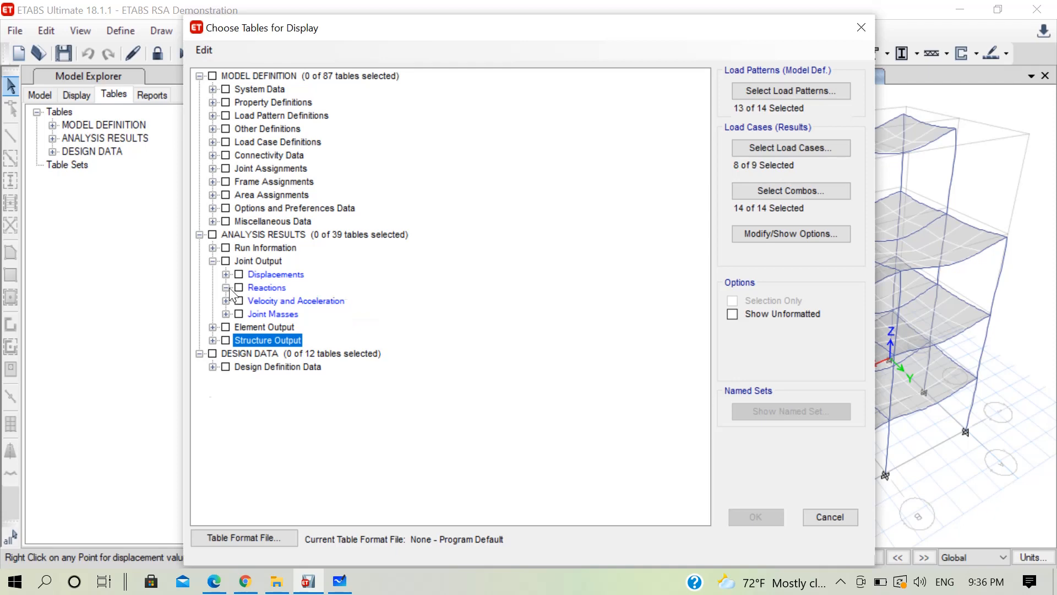
{"action": "left_click", "coordinate": [212, 340]}
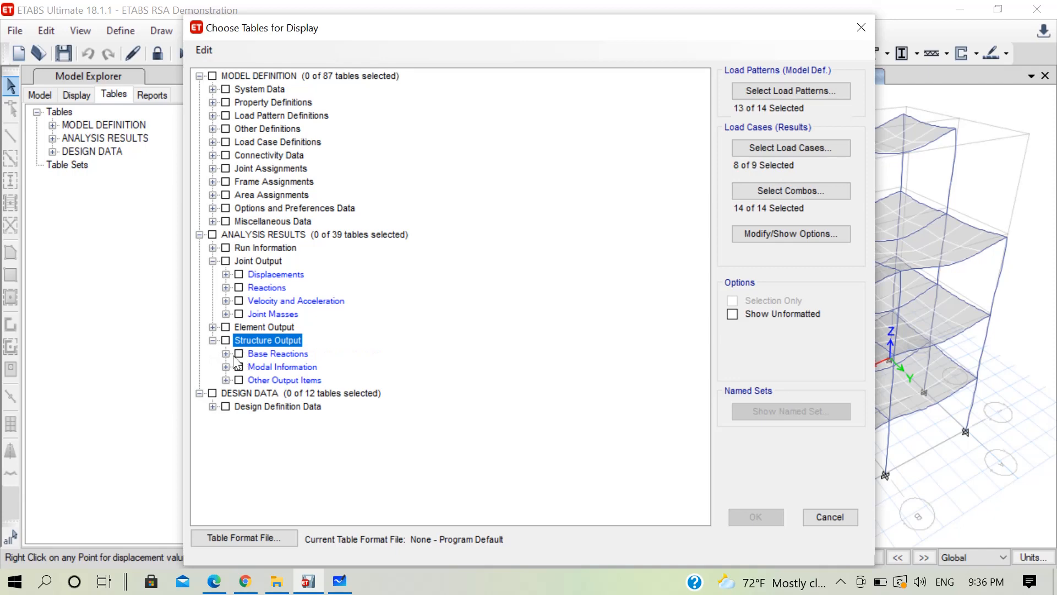
{"action": "left_click", "coordinate": [226, 354]}
{"action": "left_click", "coordinate": [252, 366]}
{"action": "left_click", "coordinate": [252, 367]}
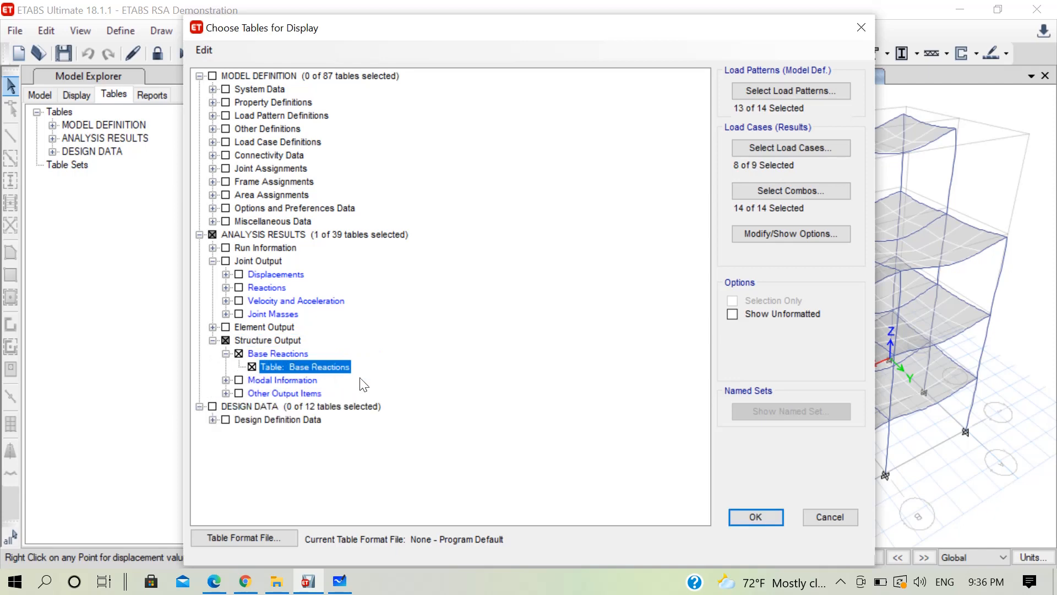
{"action": "left_click", "coordinate": [777, 517]}
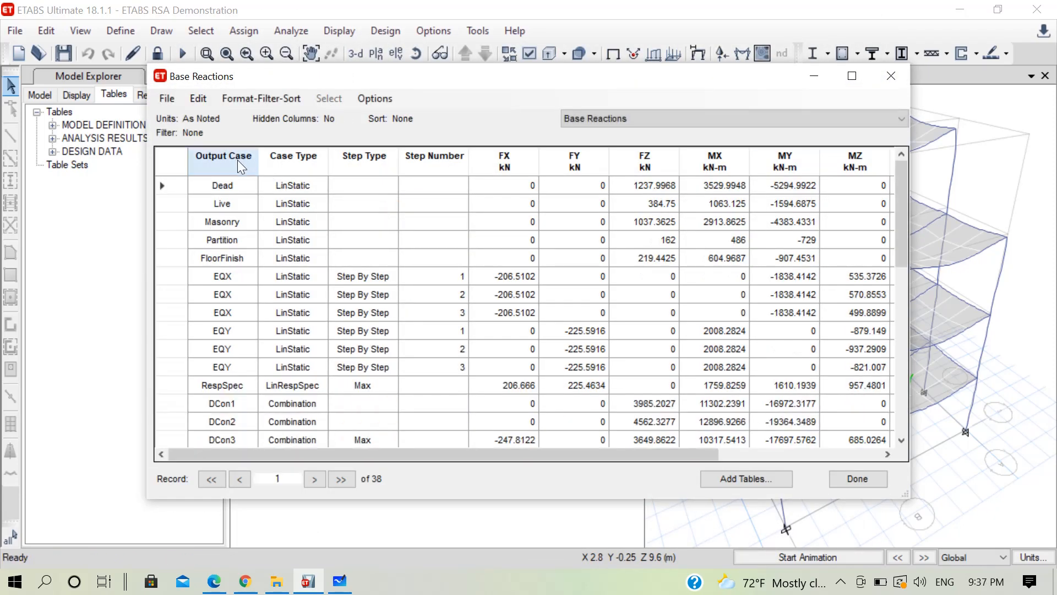
Step: Filter the Base Reactions table by output case to show only EQX, EQY and RespSpec
{"action": "left_click", "coordinate": [238, 164]}
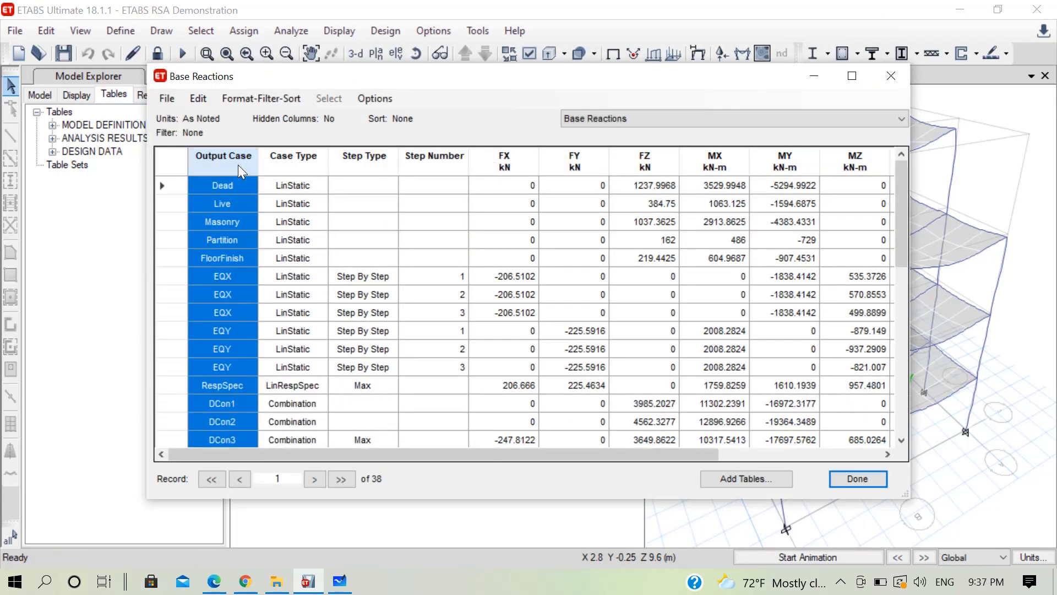
{"action": "right_click", "coordinate": [239, 165]}
{"action": "scroll", "coordinate": [413, 217], "scroll_direction": "down", "scroll_amount": 4}
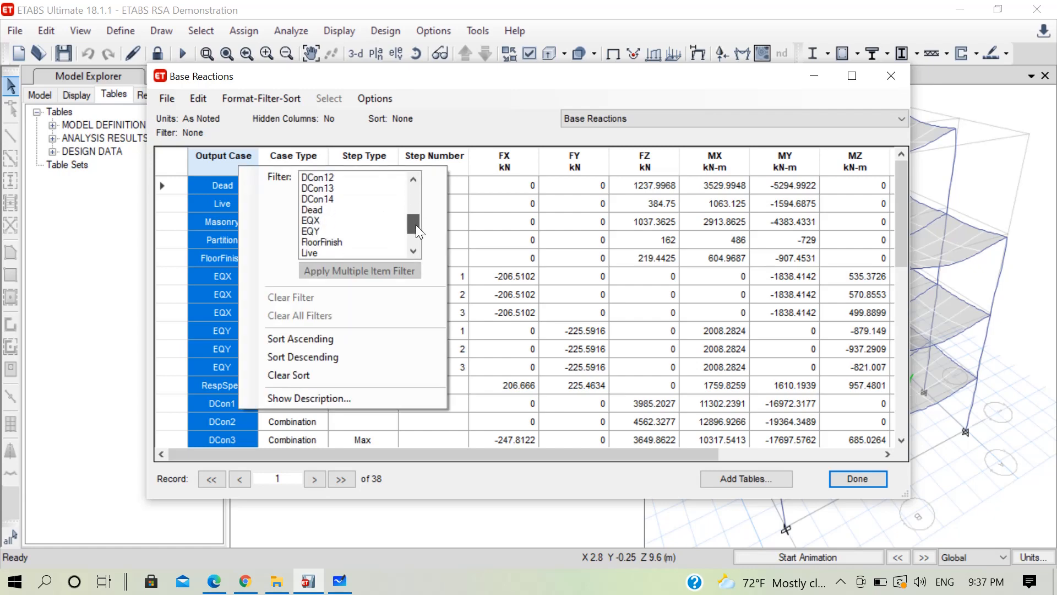
{"action": "left_click", "coordinate": [349, 222]}
{"action": "left_click", "coordinate": [342, 231], "text": "ctrl"}
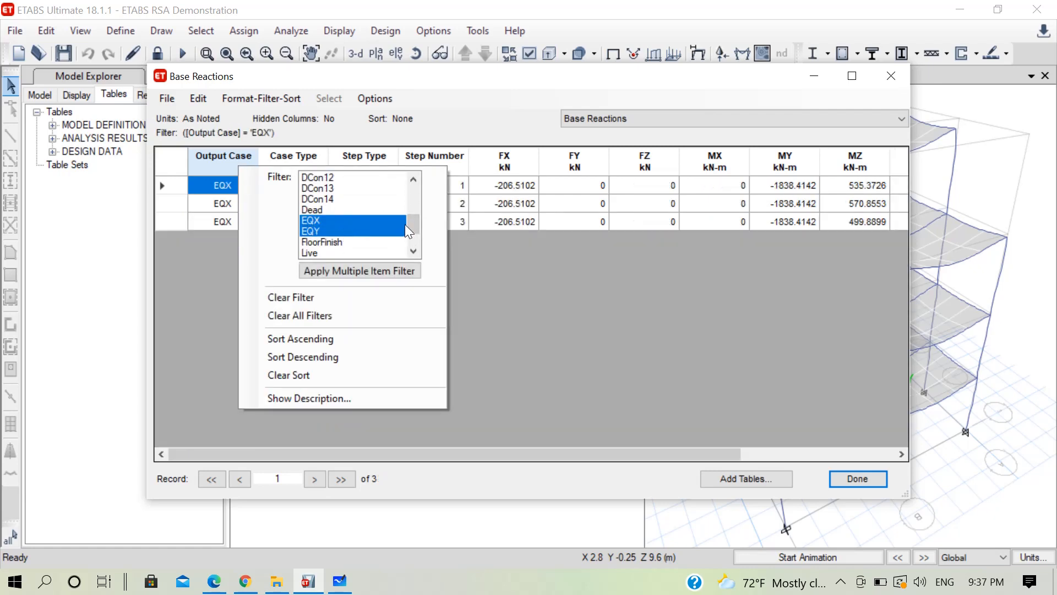
{"action": "scroll", "coordinate": [408, 232], "scroll_direction": "down", "scroll_amount": 2}
{"action": "left_click", "coordinate": [336, 241], "text": "ctrl"}
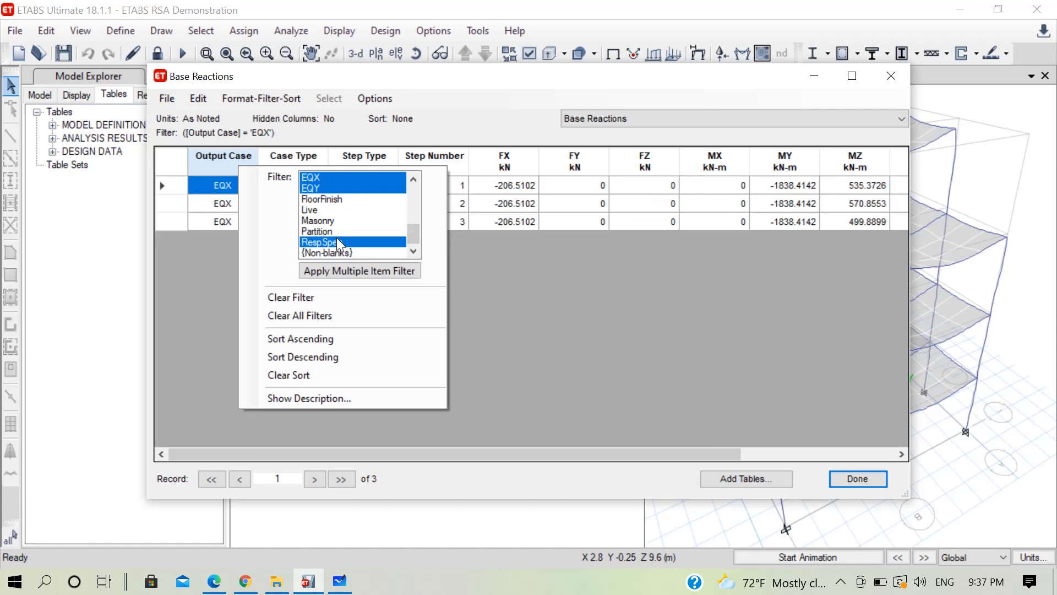
{"action": "left_click", "coordinate": [361, 273]}
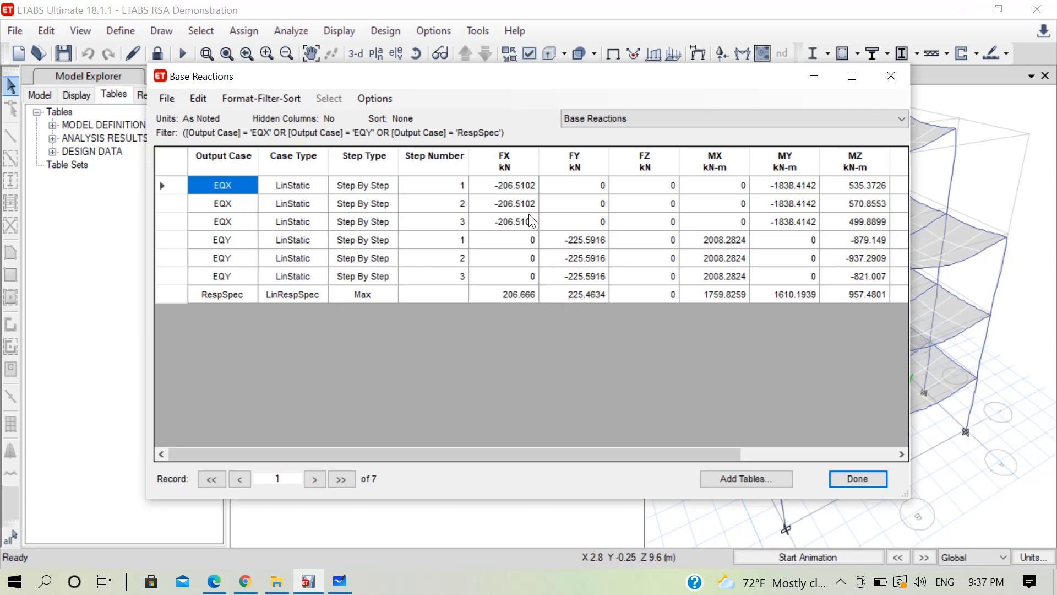
Step: Compare the FX and FY base shears of RespSpec with those of EQX and EQY, and close the table
{"action": "left_click", "coordinate": [518, 221]}
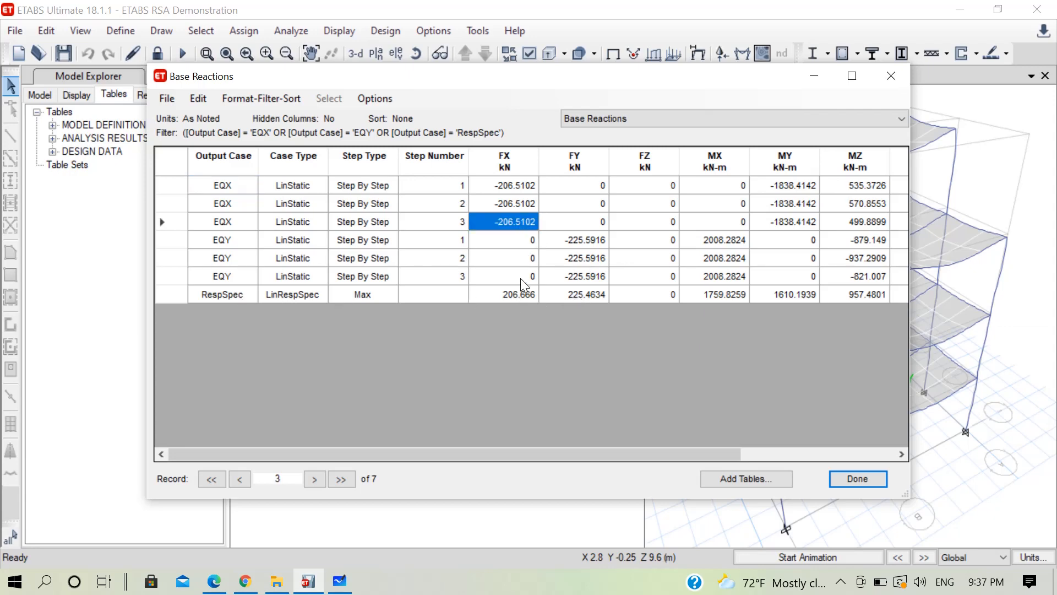
{"action": "left_click", "coordinate": [529, 295]}
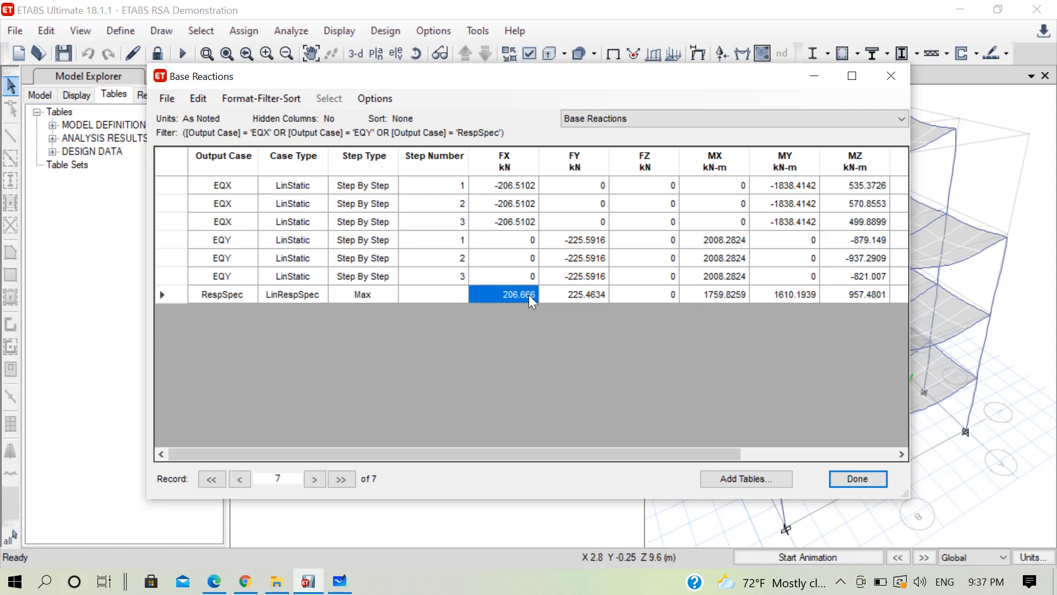
{"action": "left_click", "coordinate": [592, 300]}
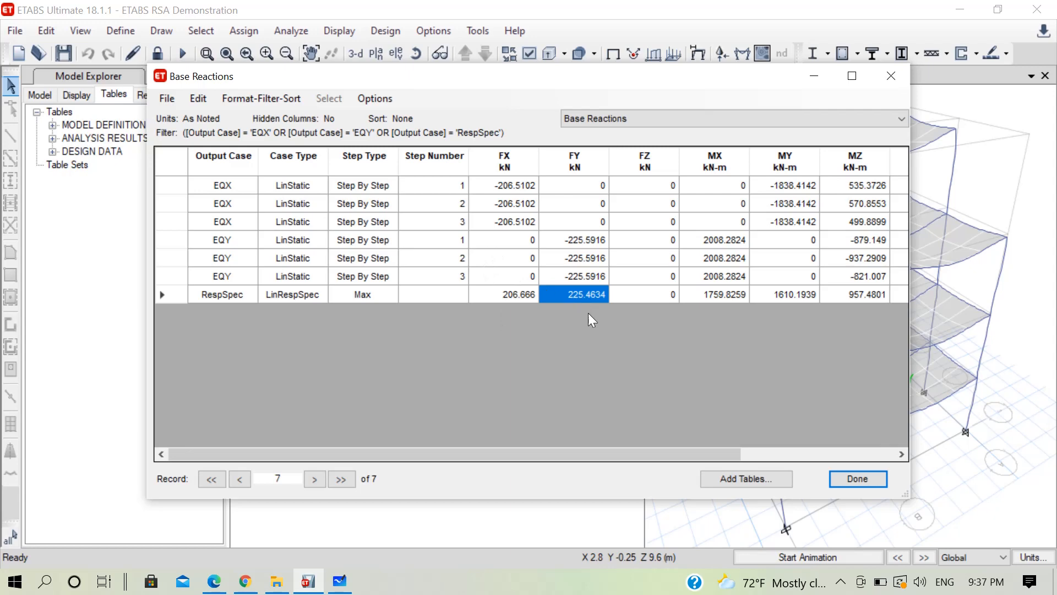
{"action": "left_click", "coordinate": [858, 479]}
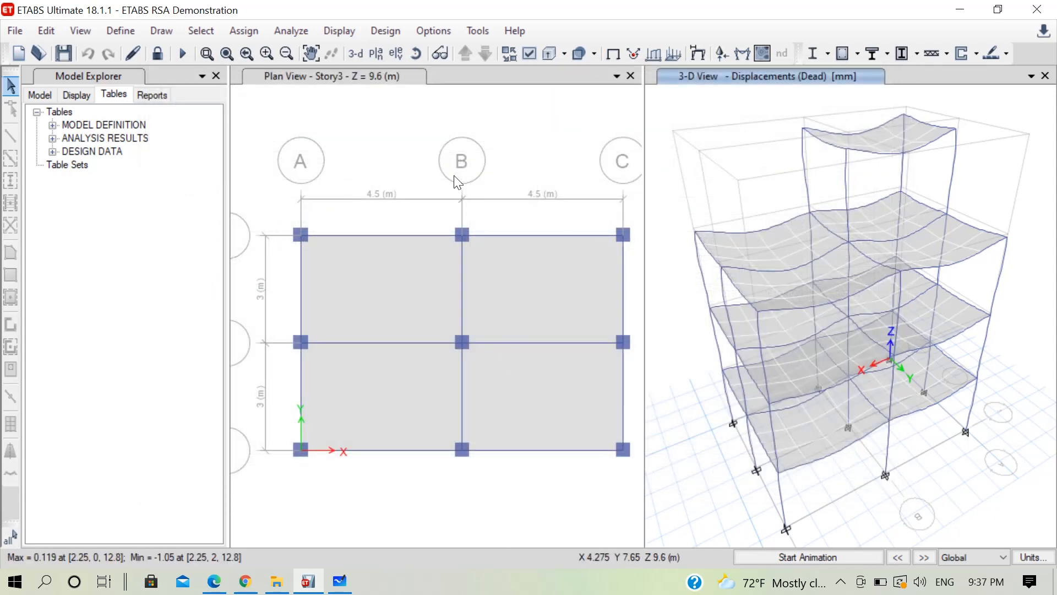